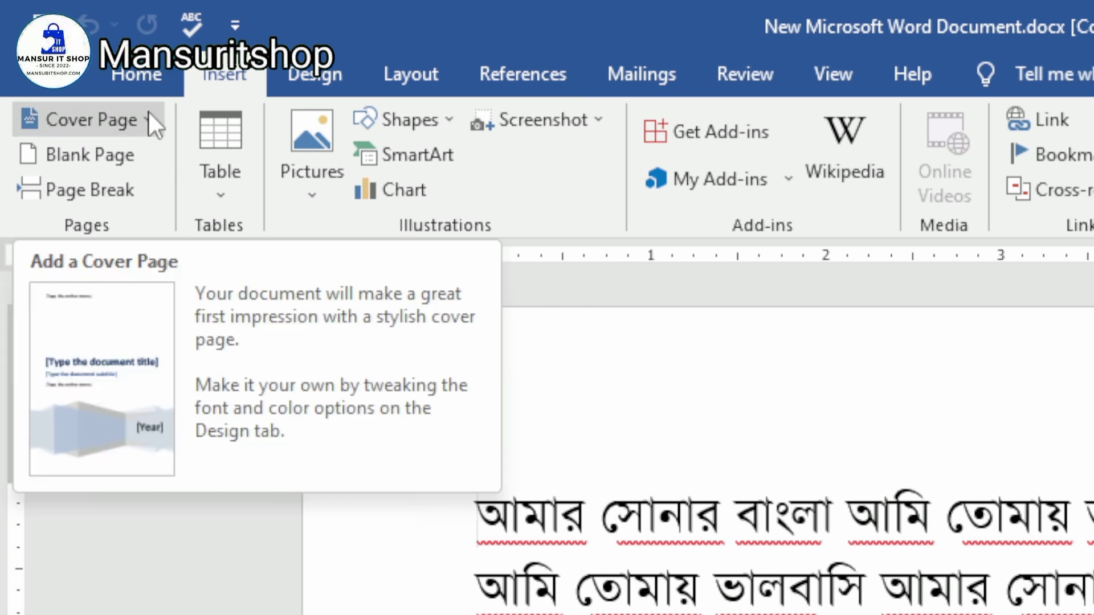
# Insert the built-in Banded cover page at the start of the document
pyautogui.click(145, 118)
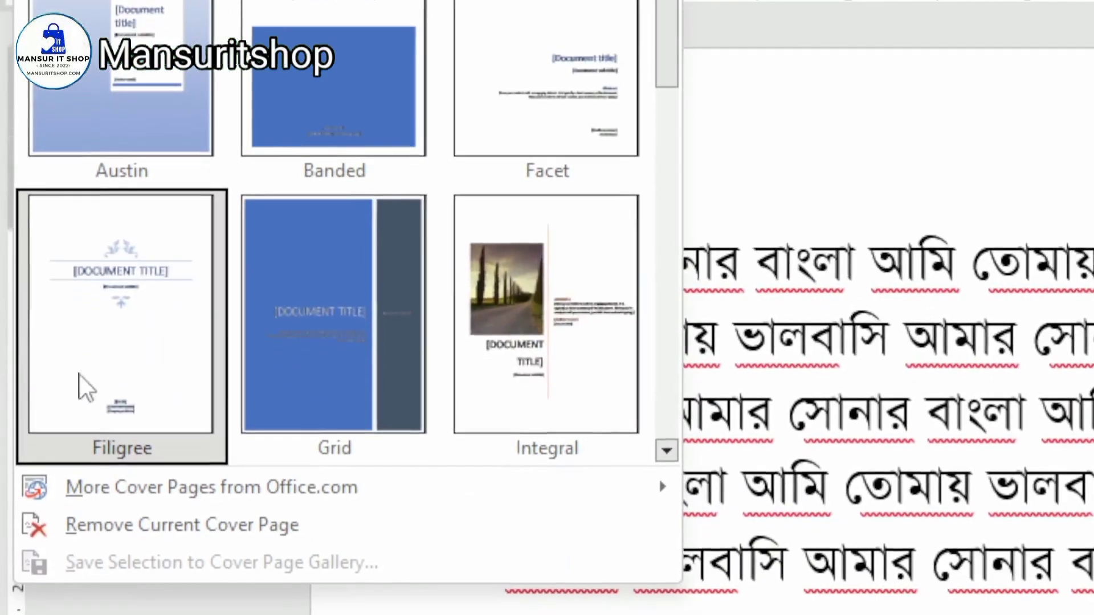
pyautogui.moveTo(240, 501)
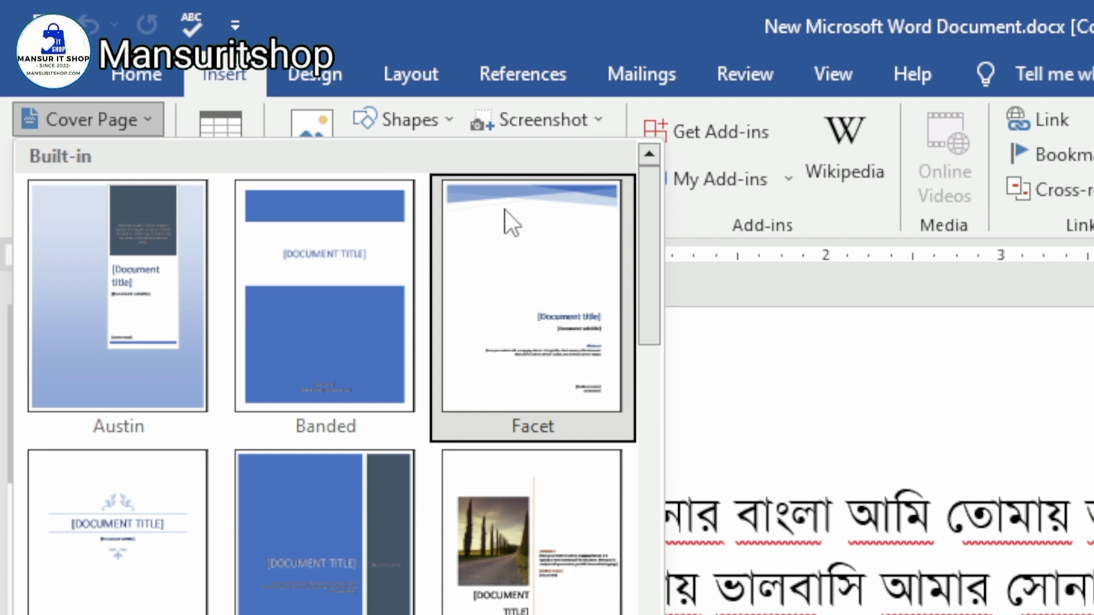
pyautogui.click(334, 277)
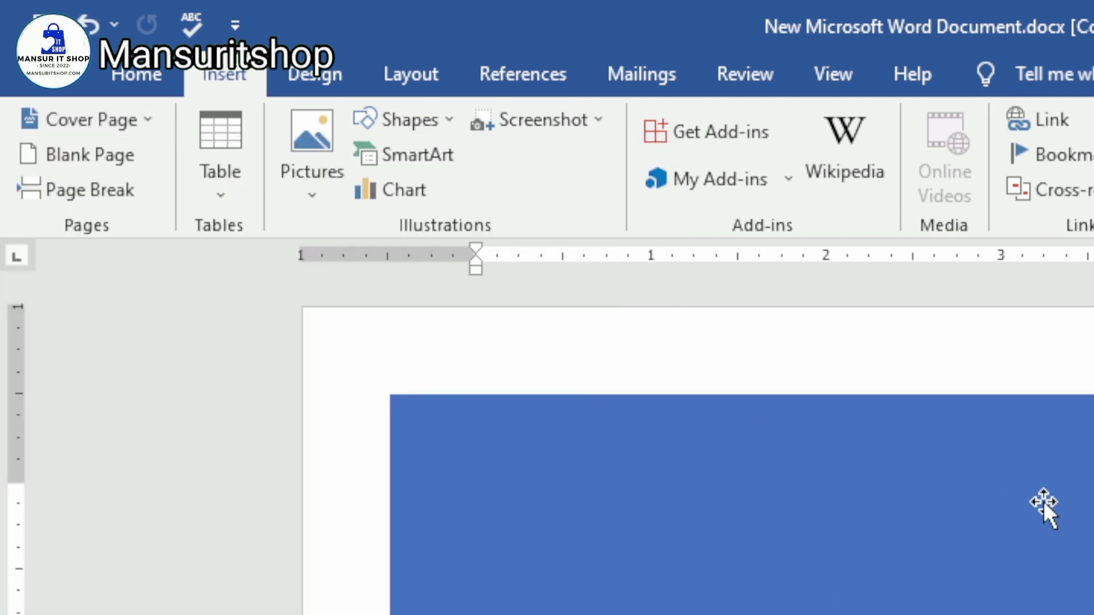
# Replace the cover page's document title placeholder with "MANSUR IT SHOP"
pyautogui.scroll(-6, 1062, 506)
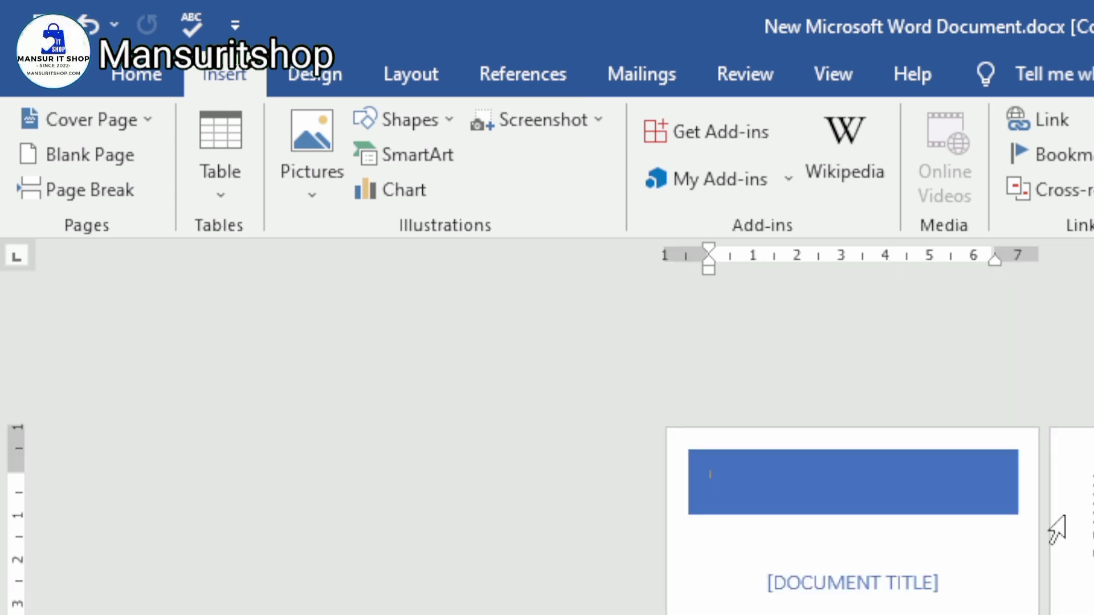
pyautogui.scroll(5, 1011, 586)
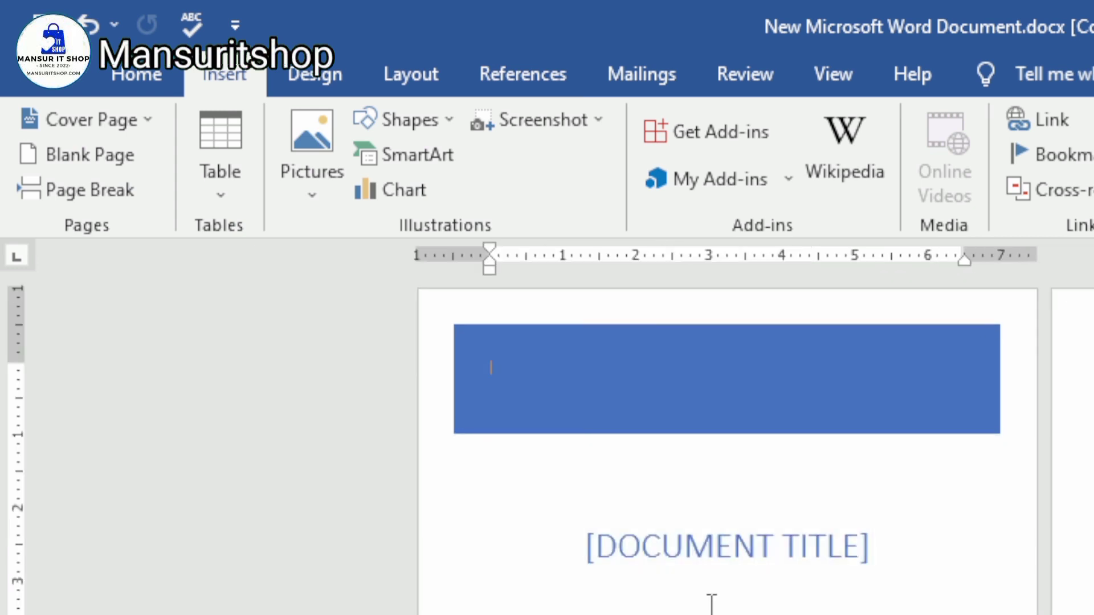
pyautogui.click(675, 556)
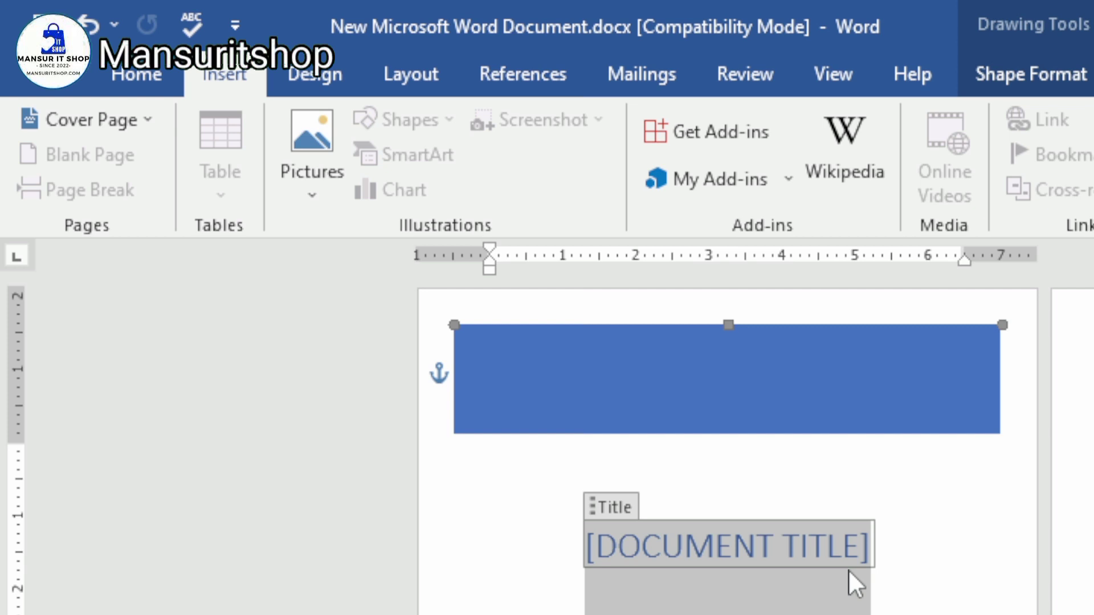
pyautogui.write('MANSIR')
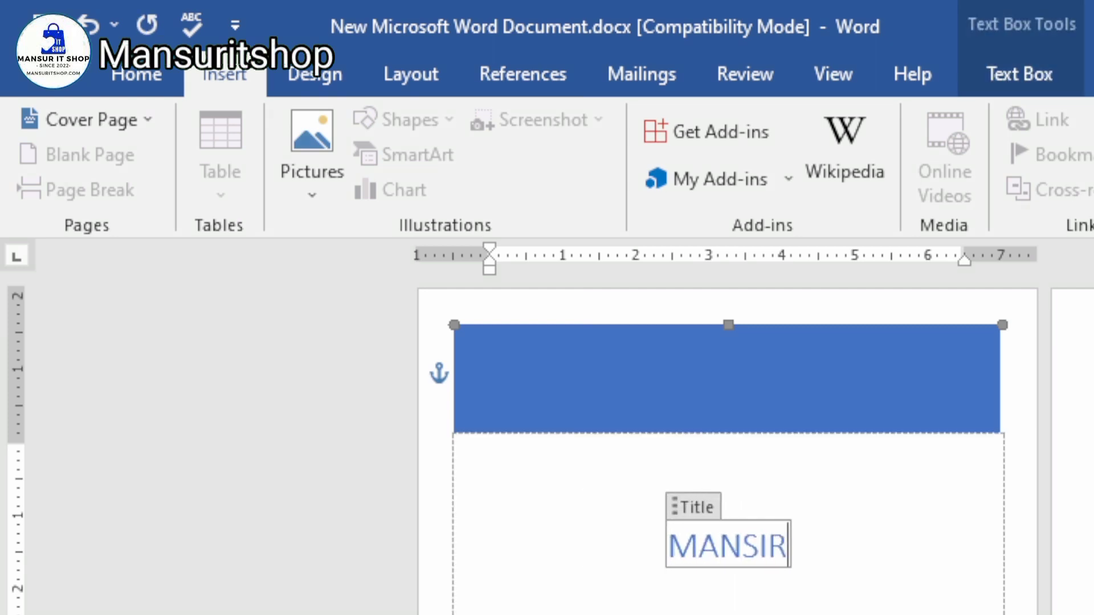
pyautogui.press('BackSpace')
pyautogui.press('BackSpace')
pyautogui.write('UR IT SJ')
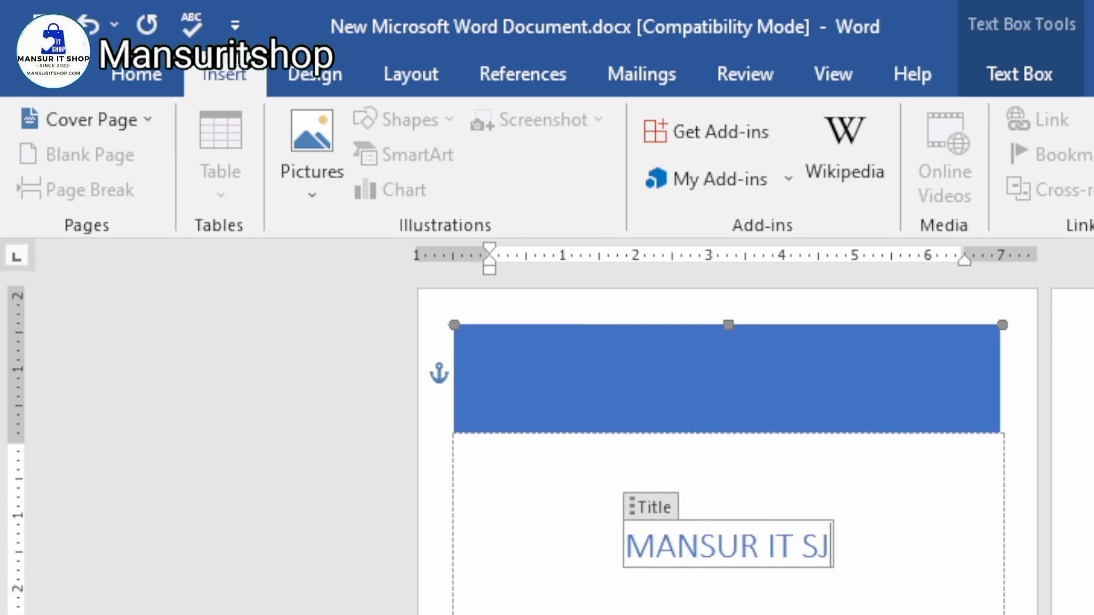
pyautogui.press('BackSpace')
pyautogui.write('HOP')
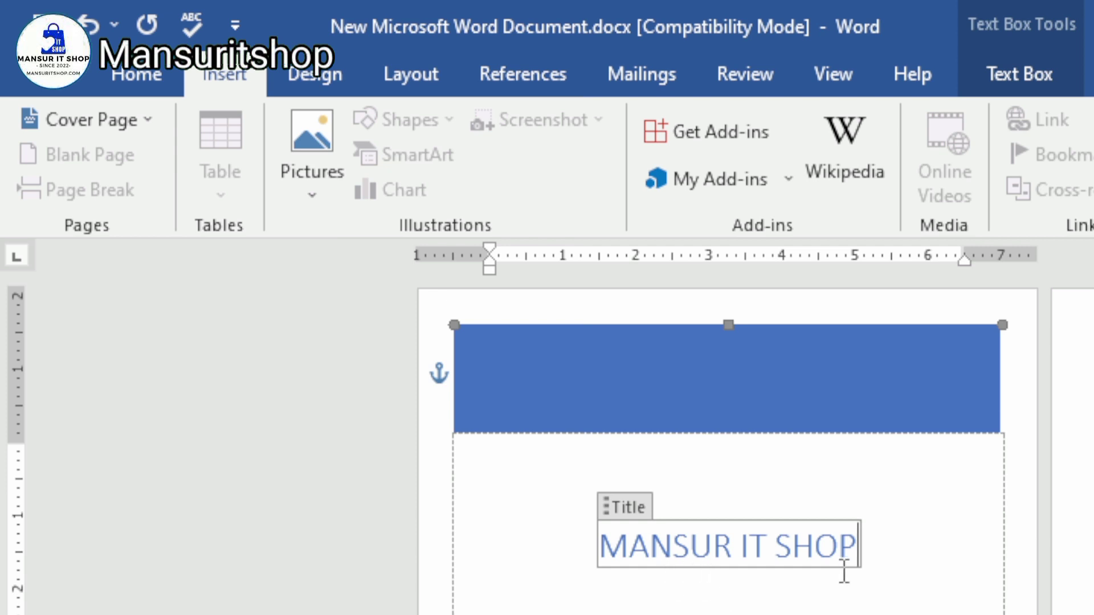
# Examine the finished cover page beside the Bengali text page at several zoom levels
pyautogui.scroll(-1, 883, 610)
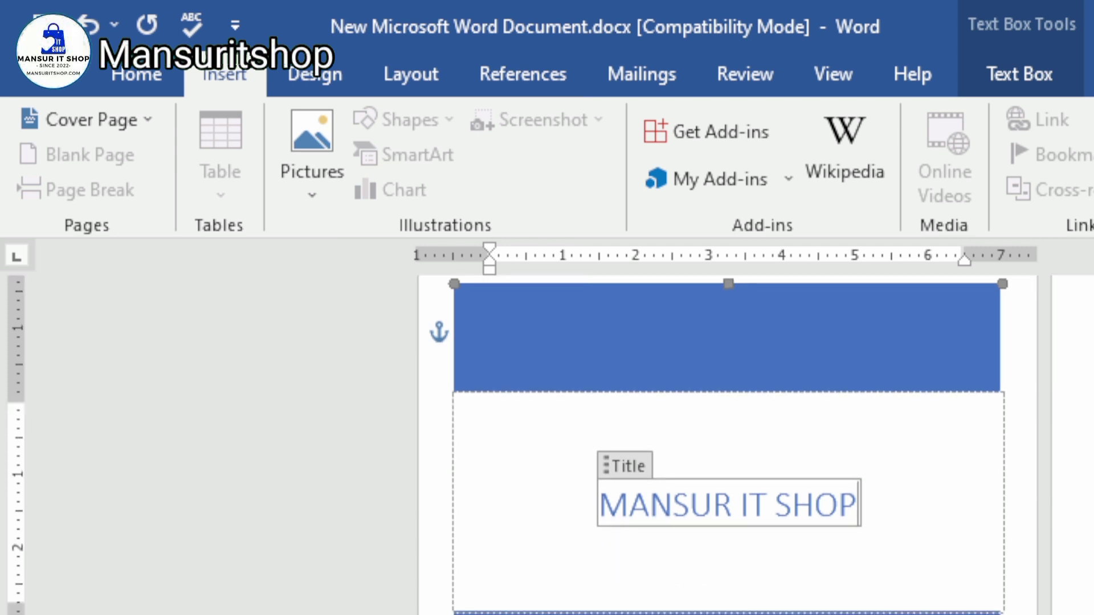
pyautogui.scroll(5, 858, 482)
pyautogui.scroll(-5, 857, 482)
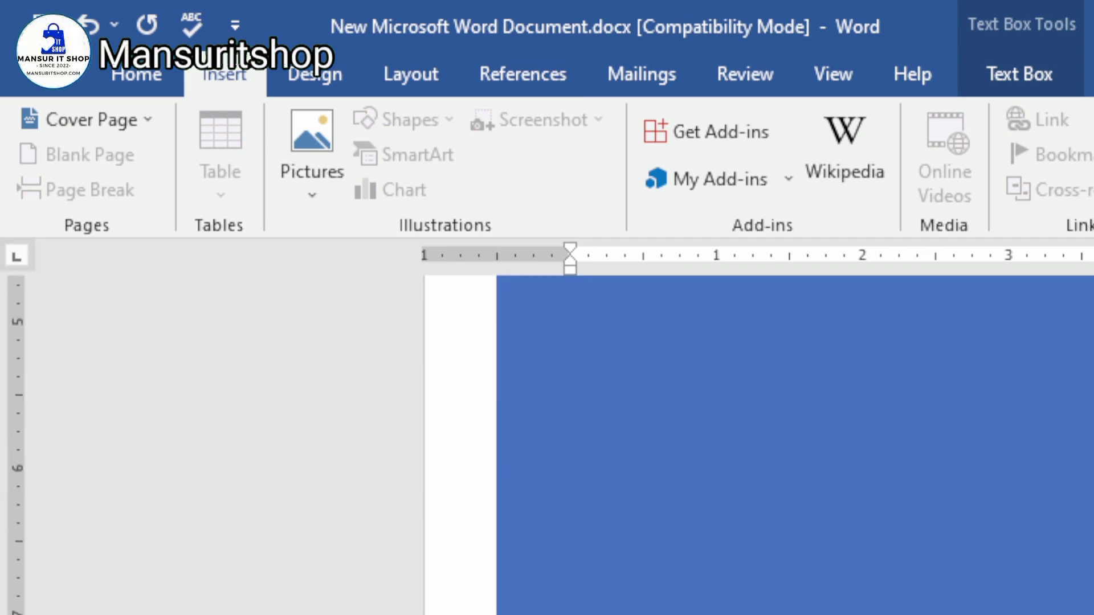
pyautogui.scroll(-5, 976, 495)
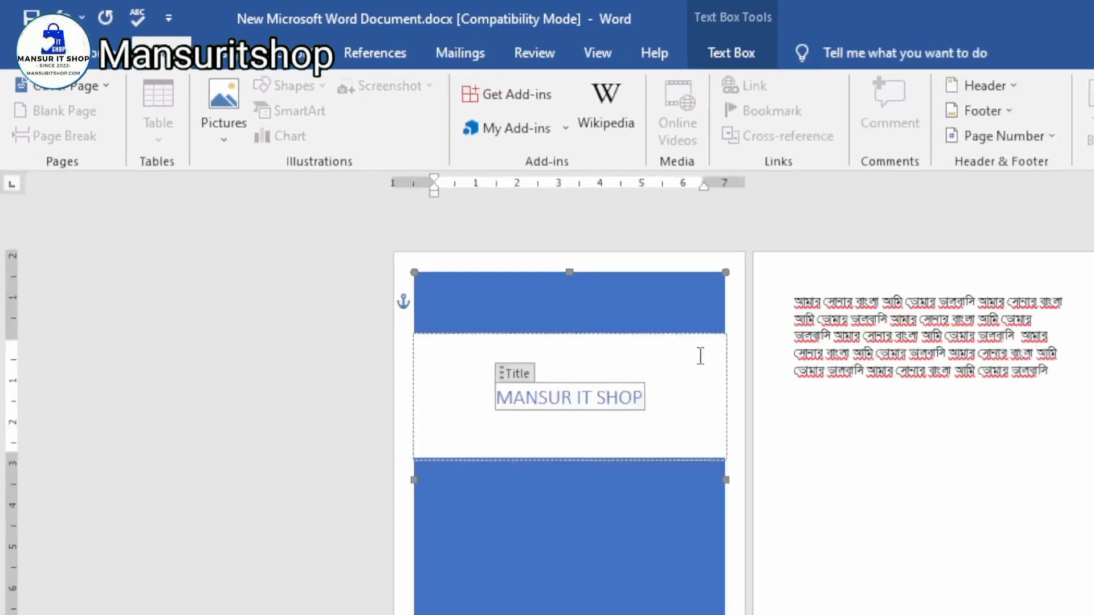
pyautogui.scroll(3, 961, 489)
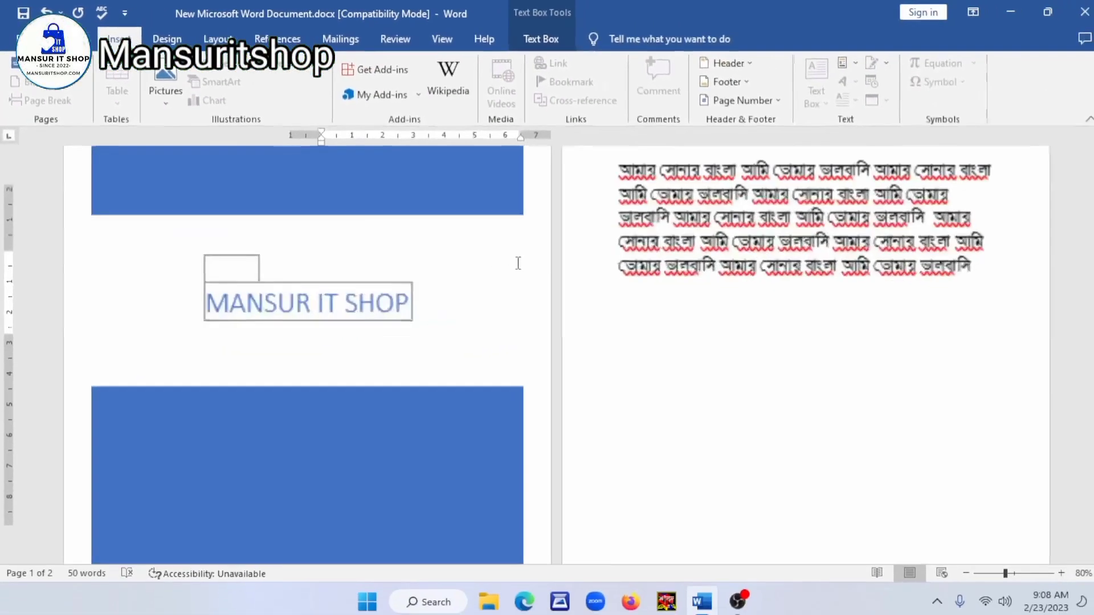
pyautogui.scroll(-5, 962, 489)
pyautogui.scroll(4, 514, 260)
pyautogui.scroll(-2, 514, 261)
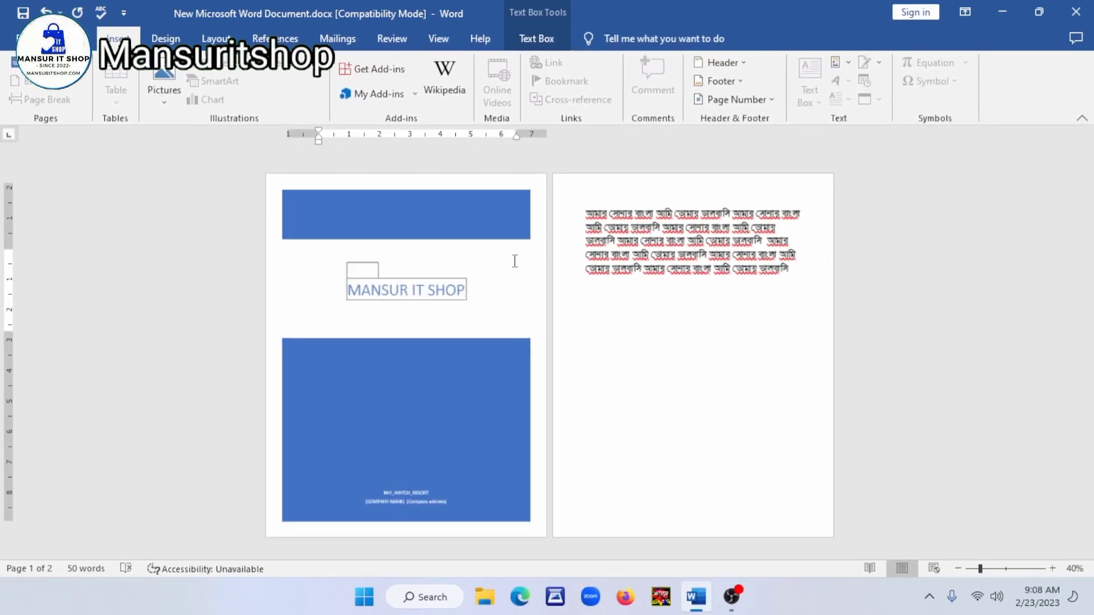
pyautogui.scroll(4, 516, 264)
pyautogui.scroll(4, 516, 267)
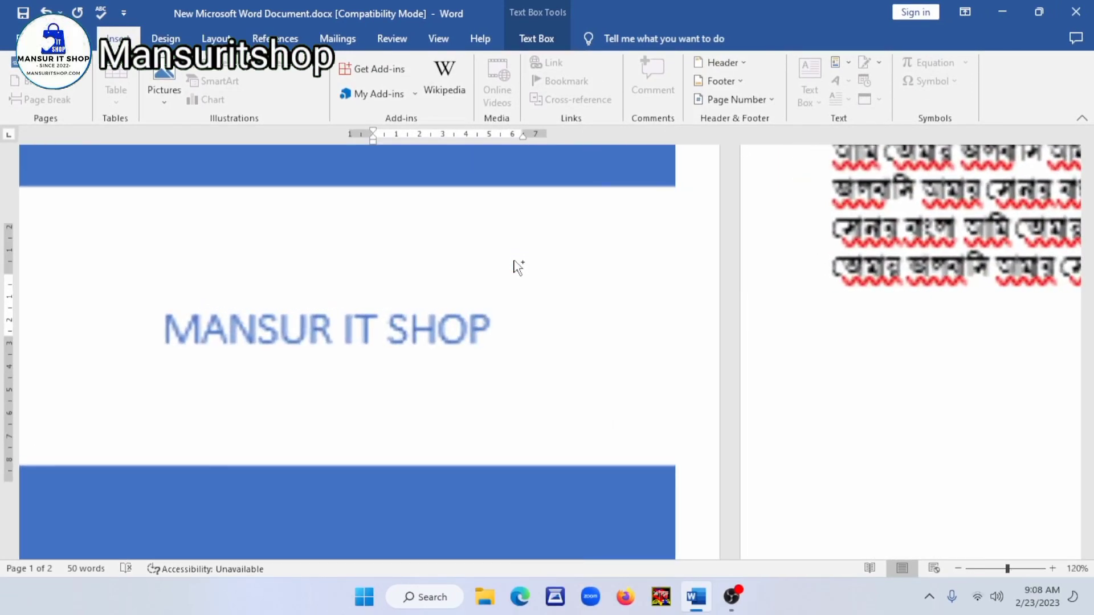
pyautogui.scroll(-9, 622, 265)
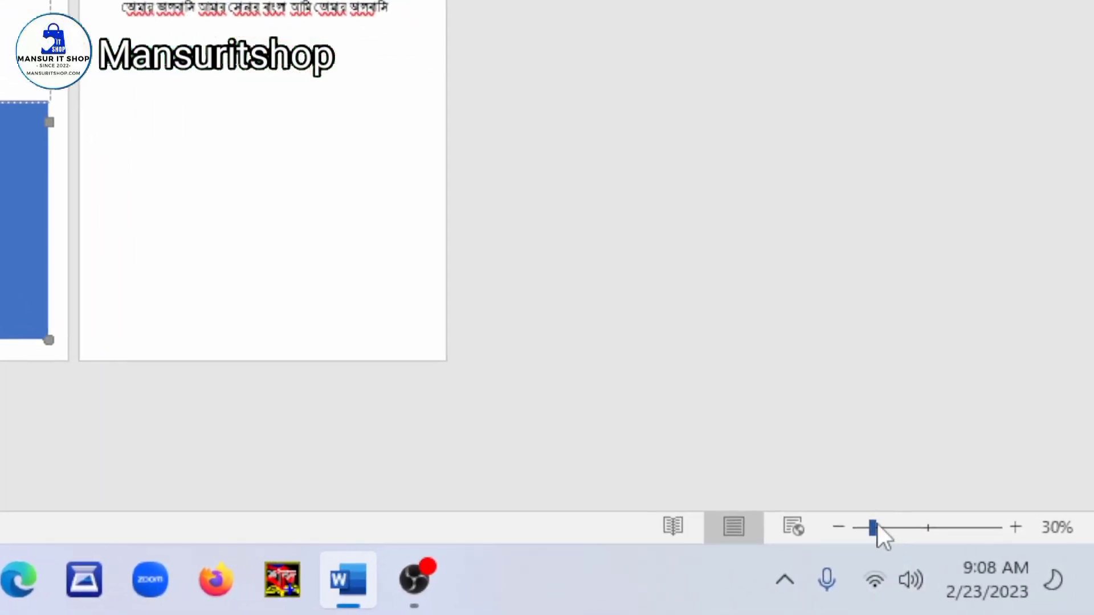
# Adjust the document zoom with the zoom controls, ending at 50%
pyautogui.moveTo(877, 527); pyautogui.dragTo(905, 526)
pyautogui.click(840, 528)
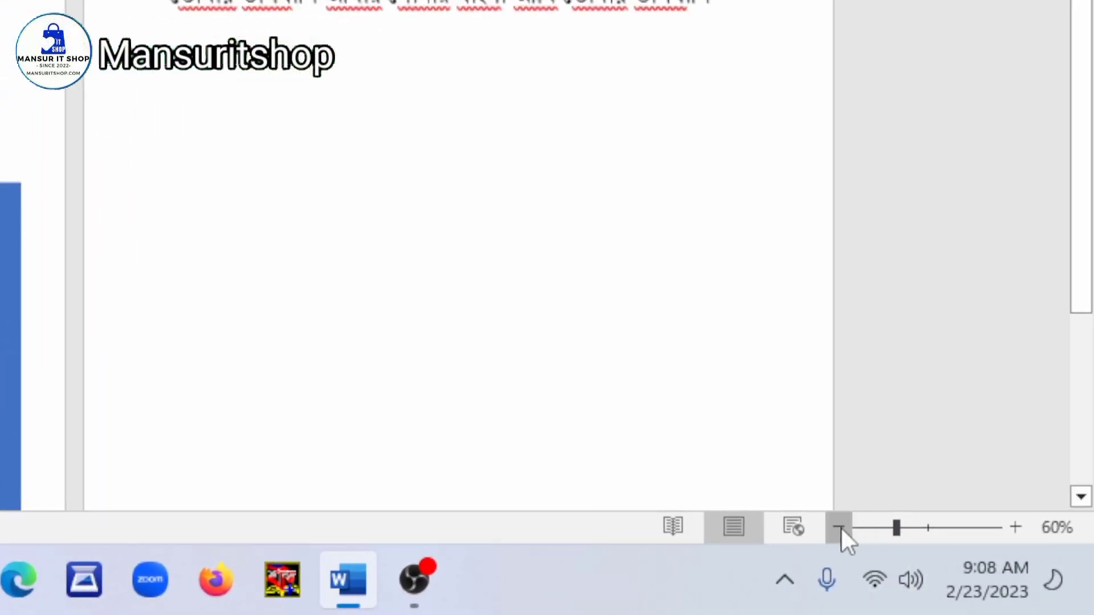
pyautogui.click(840, 528)
pyautogui.click(840, 528)
pyautogui.click(840, 528)
pyautogui.click(1015, 527)
pyautogui.click(1015, 528)
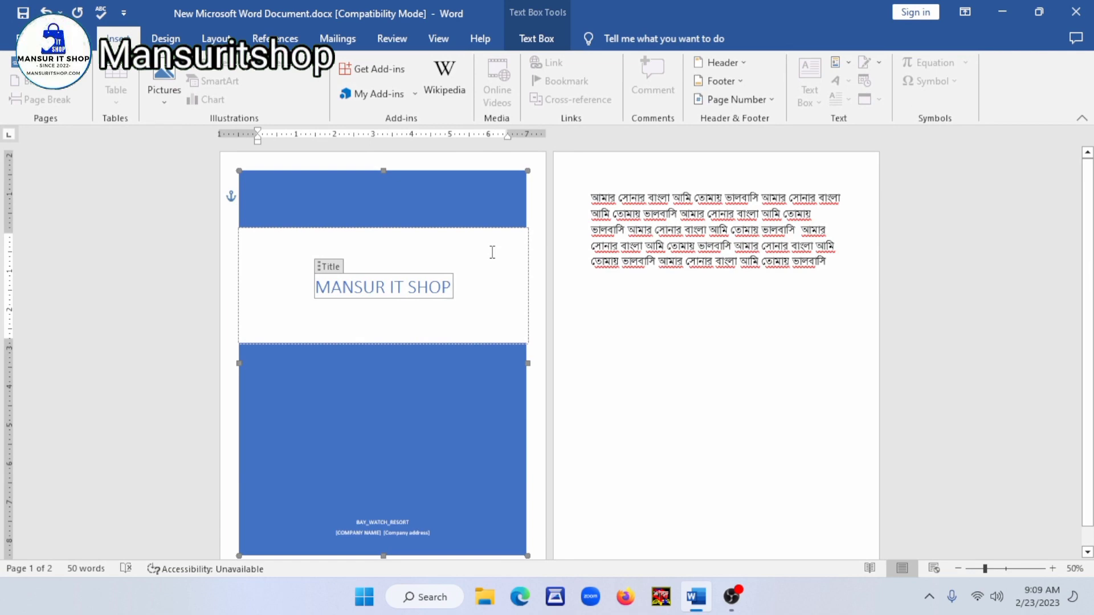
# Inspect both pages from a 10% overview up to a 120% close view of the cover's upper part
pyautogui.scroll(-4, 509, 276)
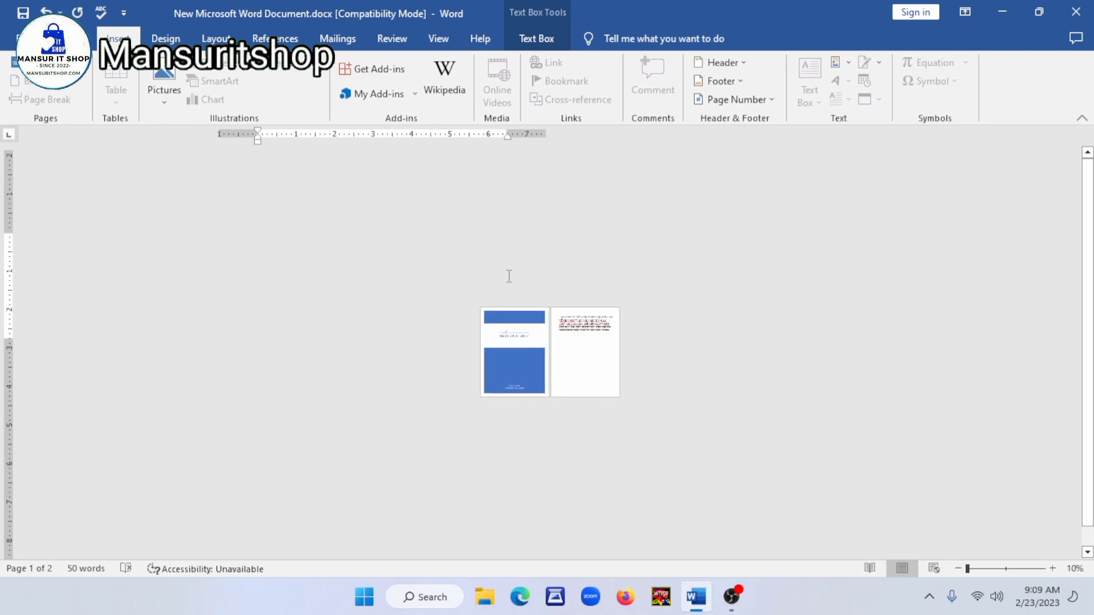
pyautogui.scroll(6, 510, 277)
pyautogui.scroll(-5, 509, 277)
pyautogui.scroll(7, 510, 277)
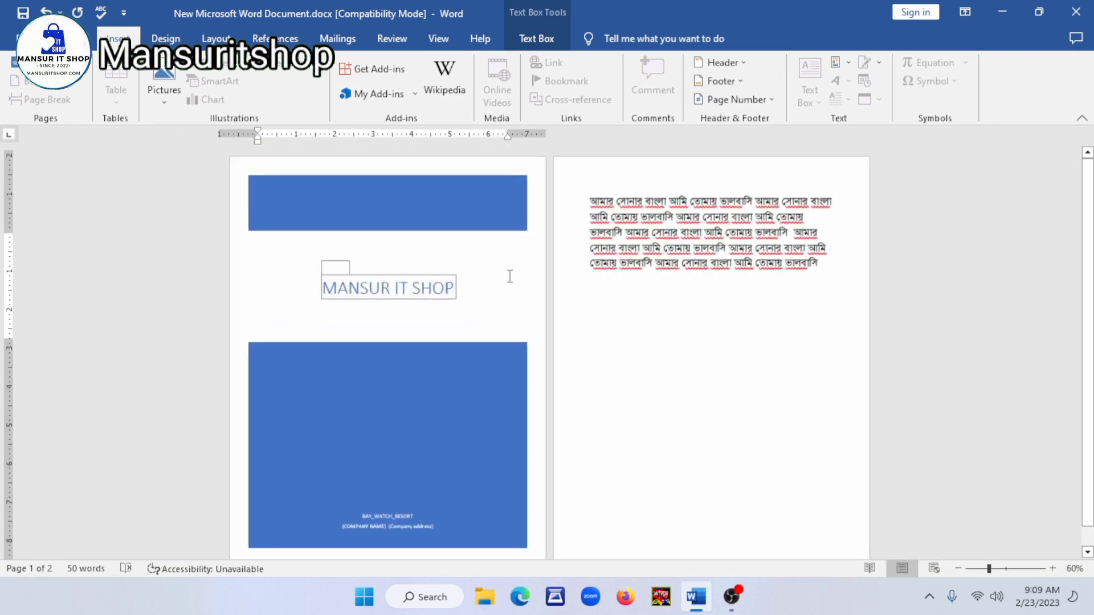
pyautogui.scroll(3, 590, 276)
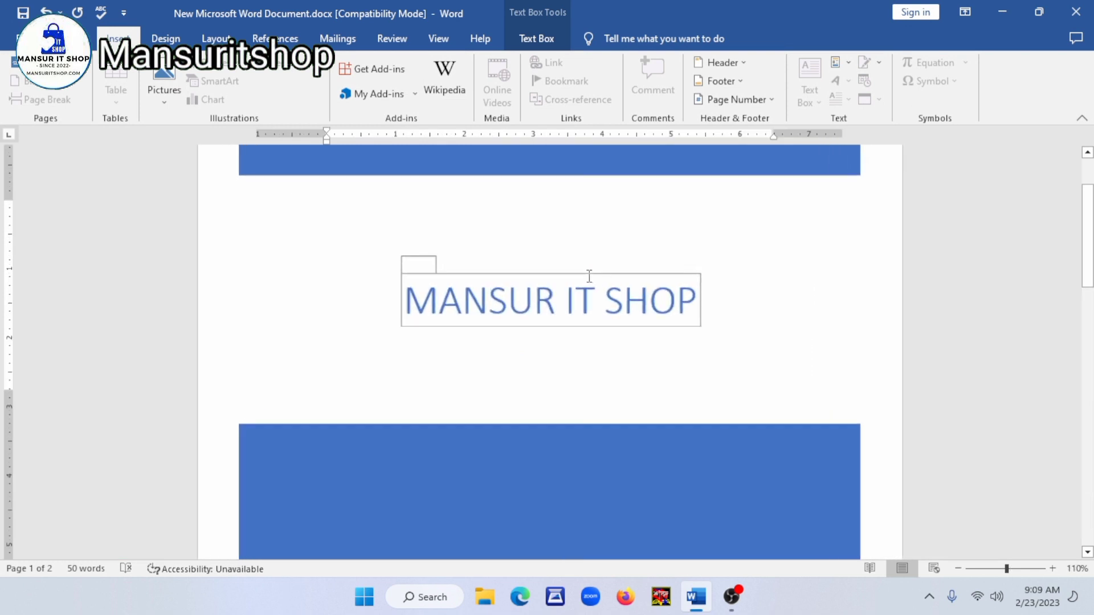
pyautogui.scroll(3, 651, 259)
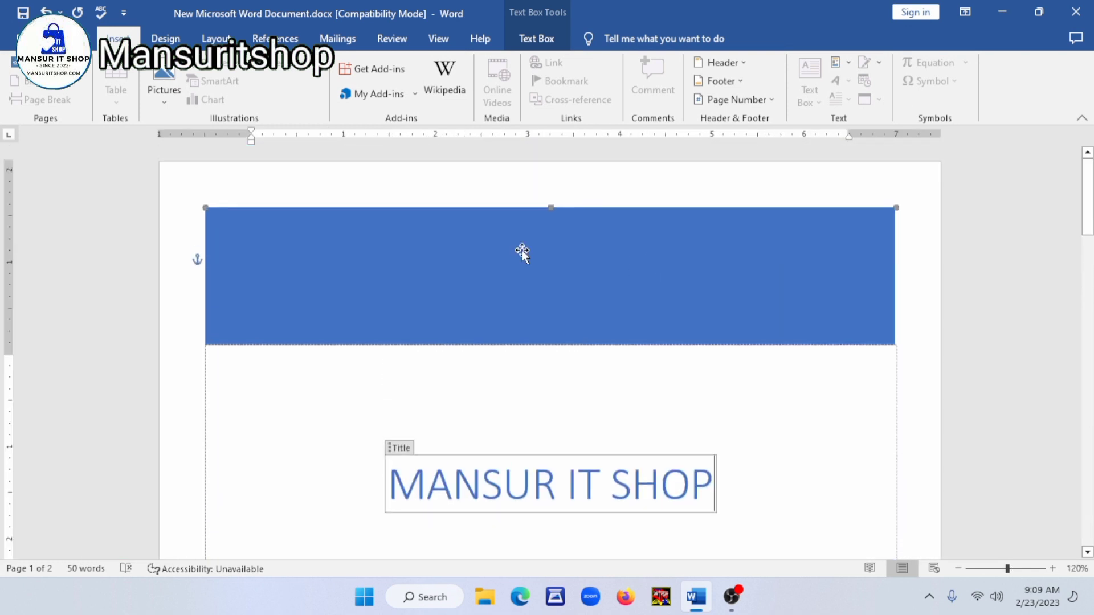
# Try moving the cover page's upper blue banner sideways and undo the move
pyautogui.click(356, 309)
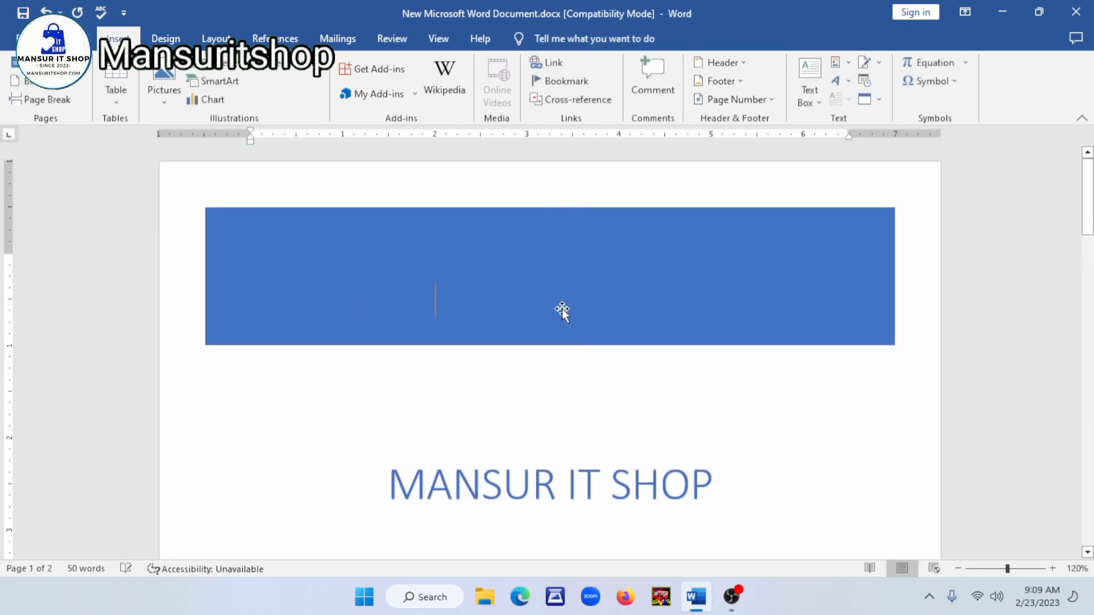
pyautogui.scroll(-1, 623, 316)
pyautogui.scroll(1, 623, 315)
pyautogui.click(569, 285)
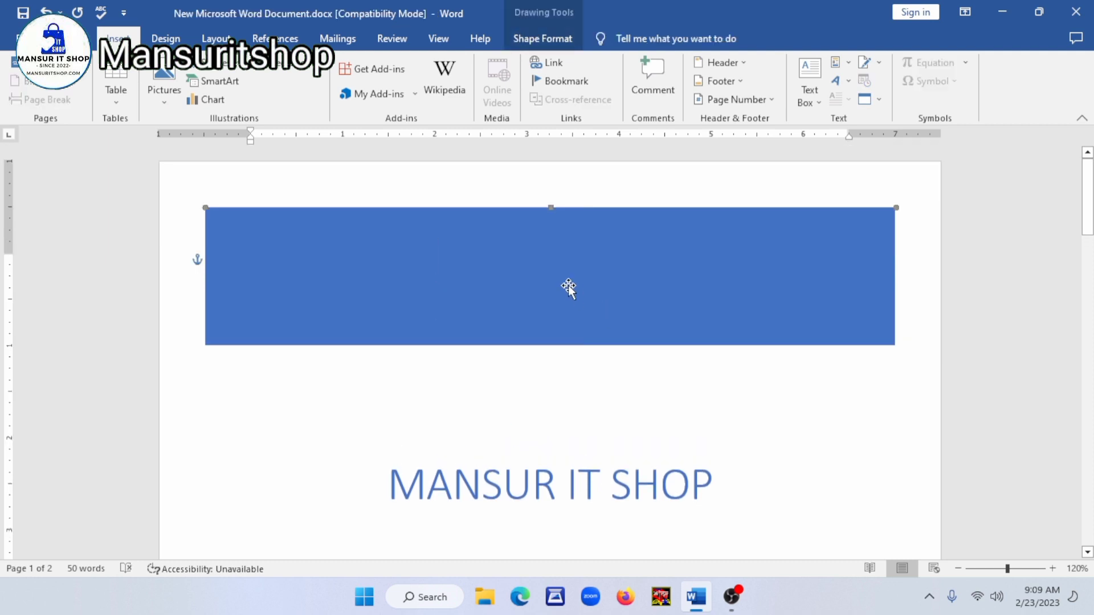
pyautogui.click(899, 287)
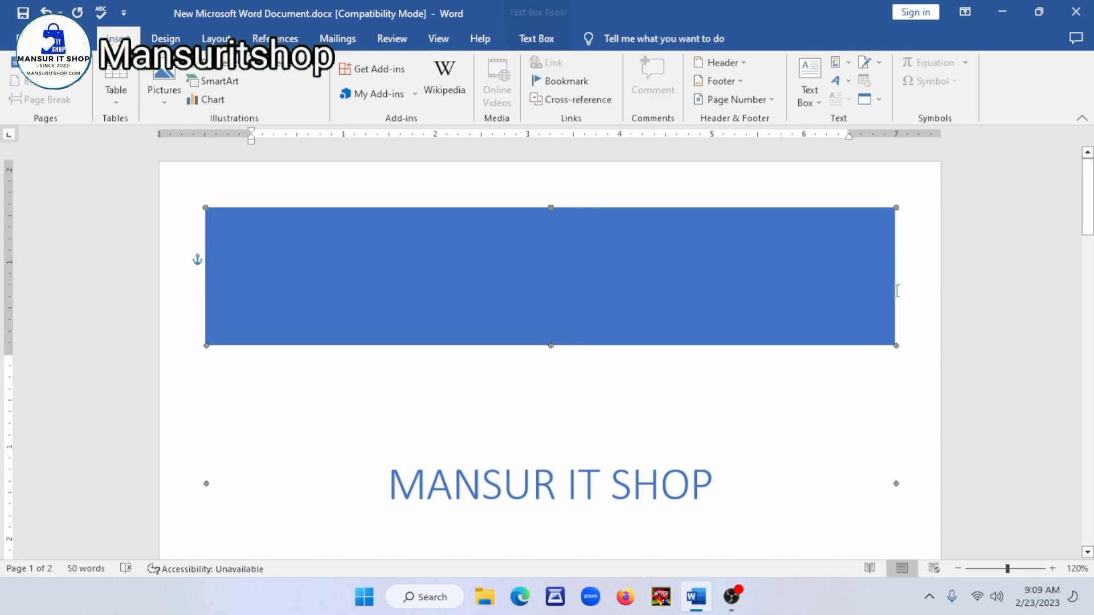
pyautogui.click(871, 283)
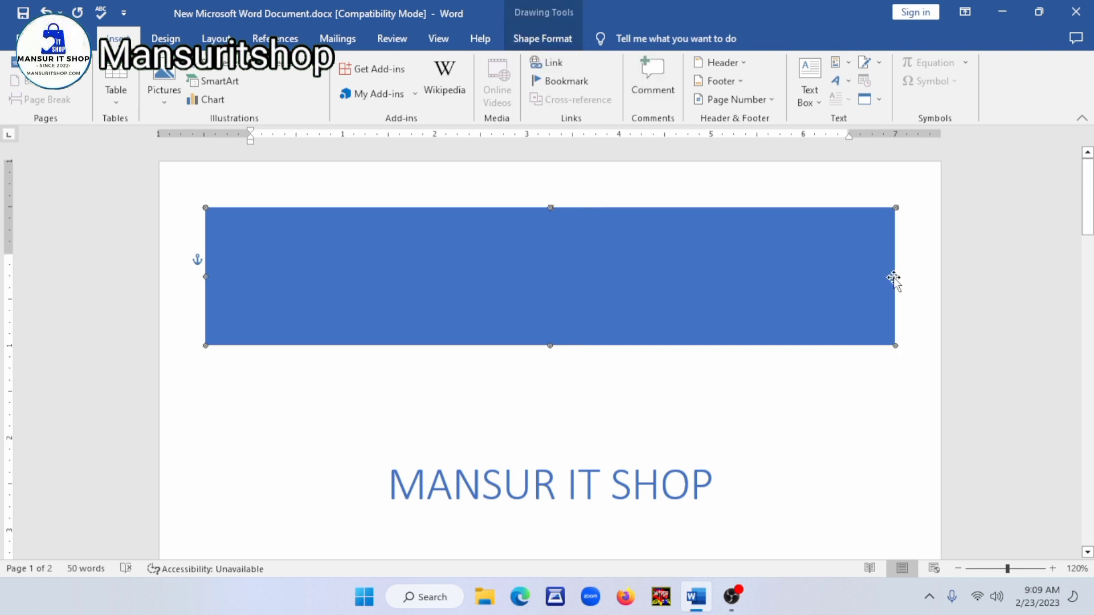
pyautogui.moveTo(893, 278); pyautogui.dragTo(813, 276)
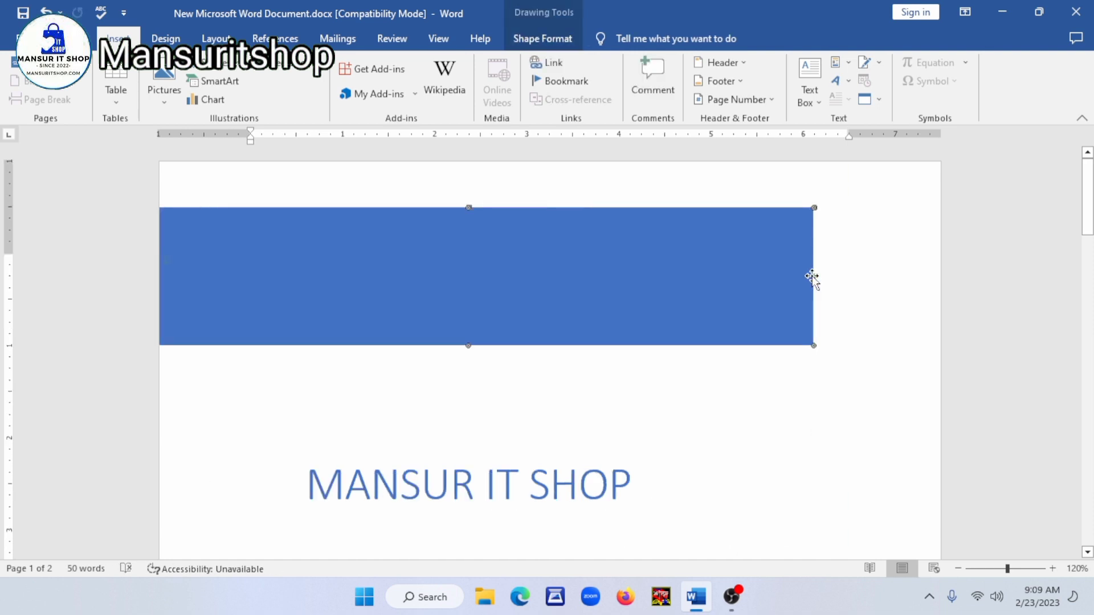
pyautogui.hotkey('ctrl', 'z')
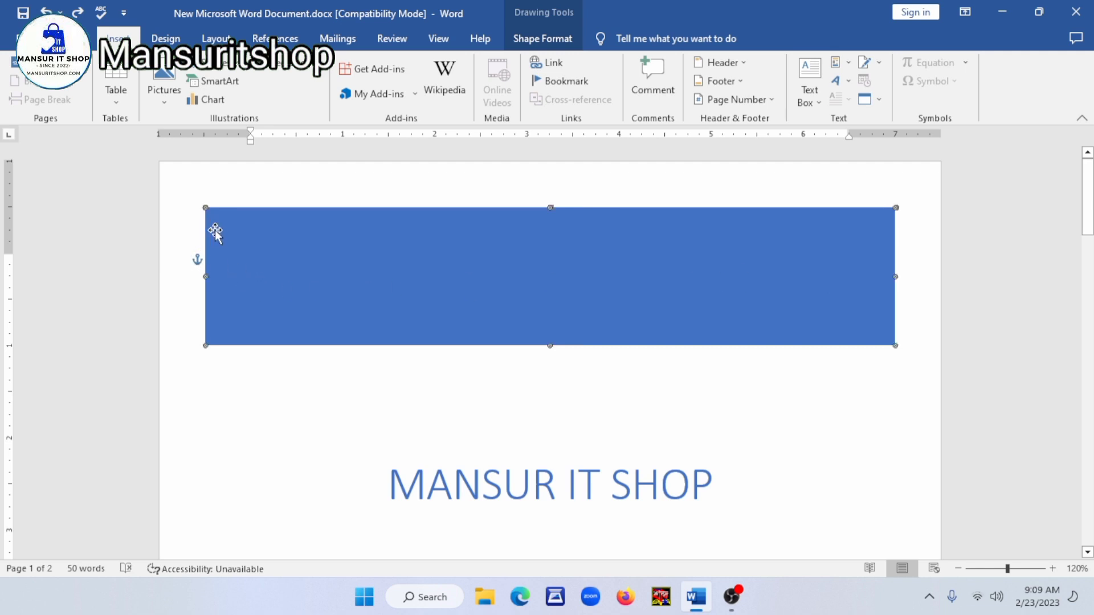
# Try to shift the upper blue banner's anchor and resize the banner from its side edge
pyautogui.moveTo(197, 259); pyautogui.dragTo(222, 310)
pyautogui.moveTo(317, 335); pyautogui.dragTo(313, 335)
pyautogui.moveTo(204, 279); pyautogui.dragTo(302, 284)
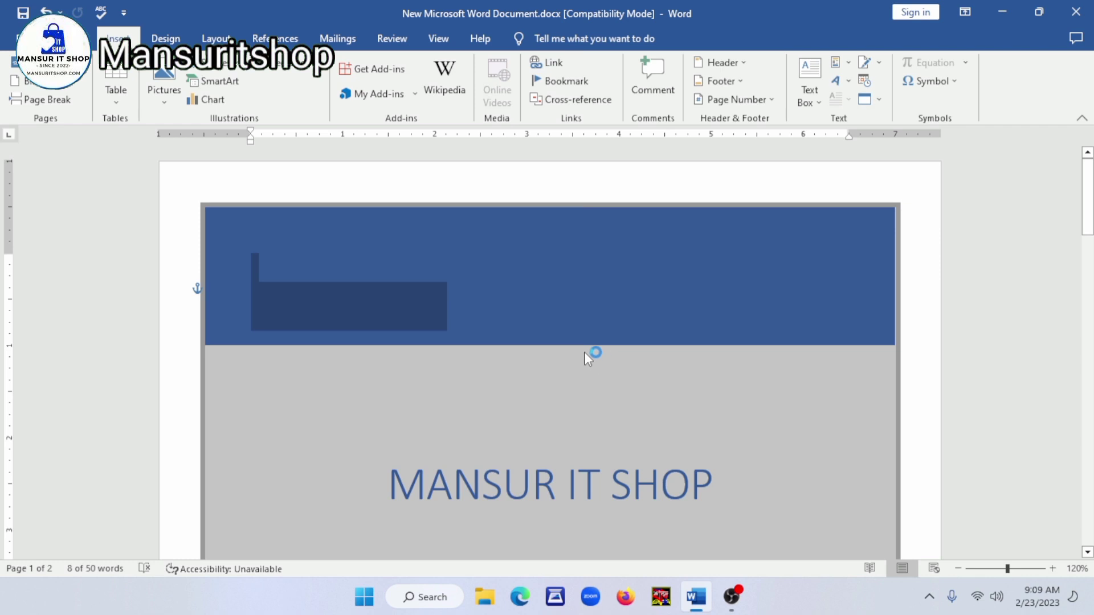
pyautogui.scroll(-10, 583, 352)
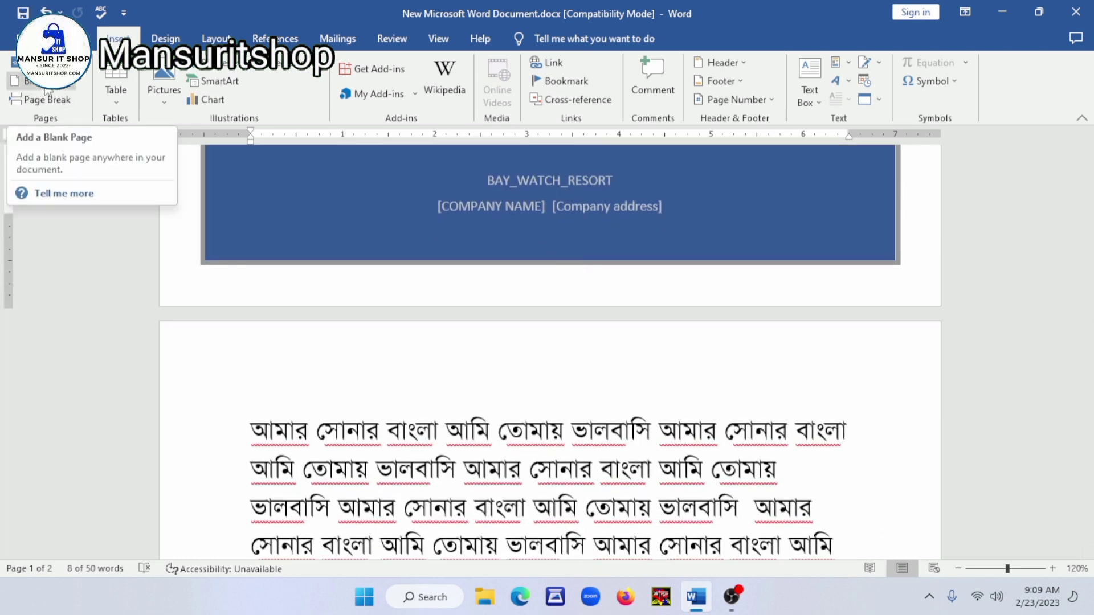
pyautogui.scroll(10, 507, 245)
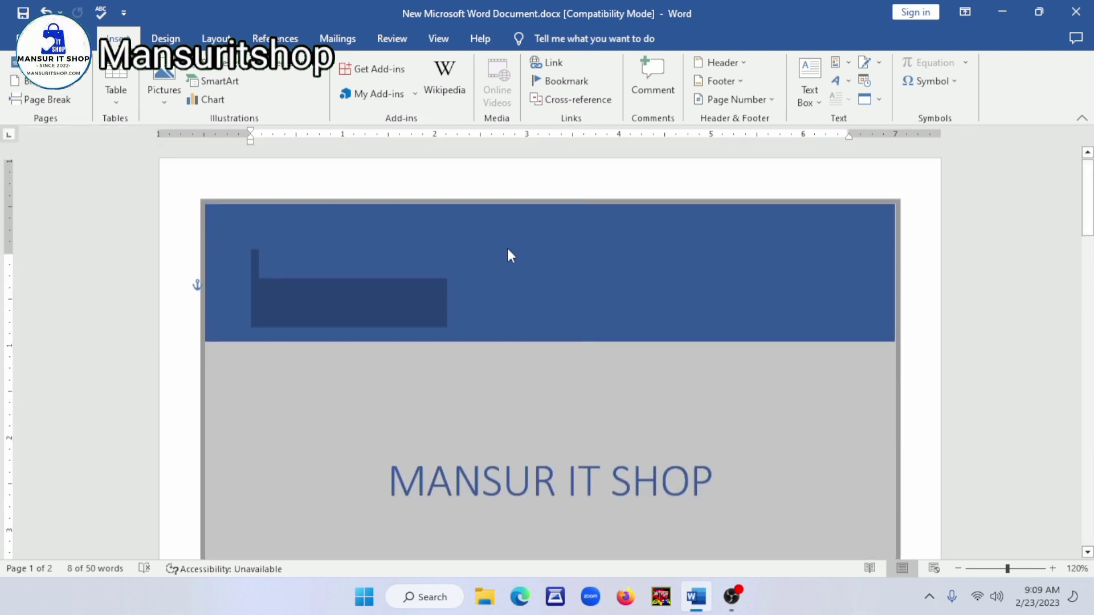
pyautogui.click(510, 255)
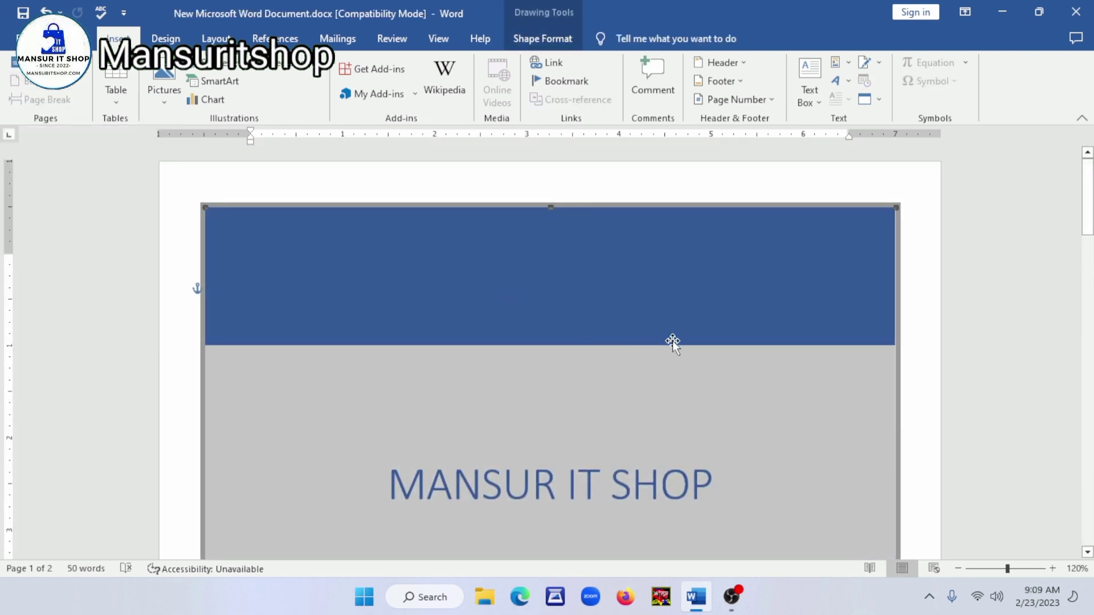
pyautogui.click(562, 328)
pyautogui.click(561, 328)
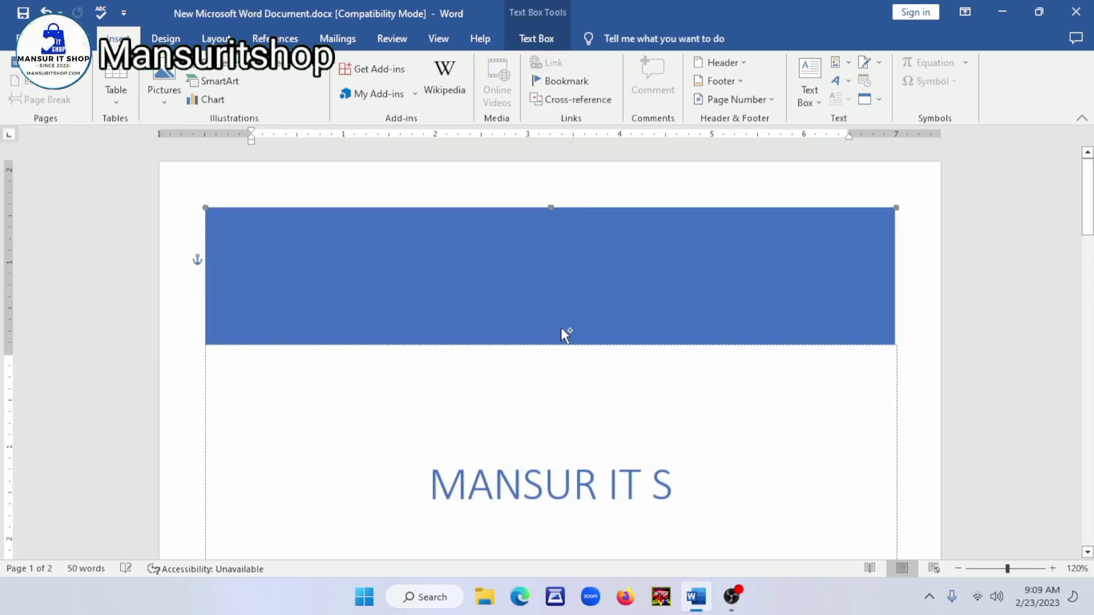
# Insert a blank page after the last line of the Bengali text on the second page
pyautogui.scroll(-8, 561, 329)
pyautogui.scroll(-10, 566, 328)
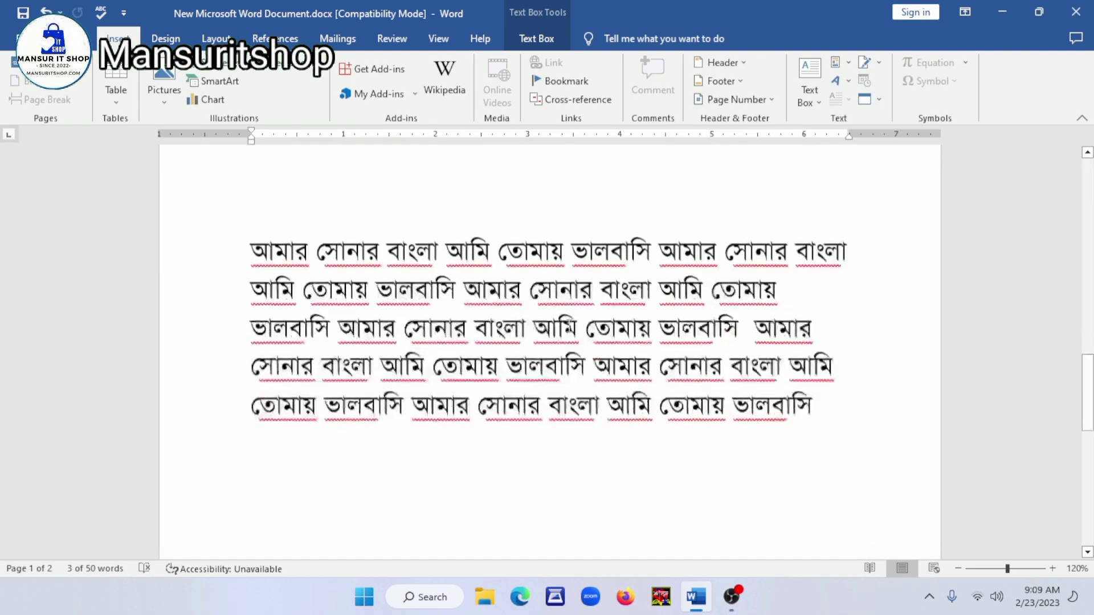
pyautogui.scroll(4, 568, 302)
pyautogui.scroll(-5, 291, 319)
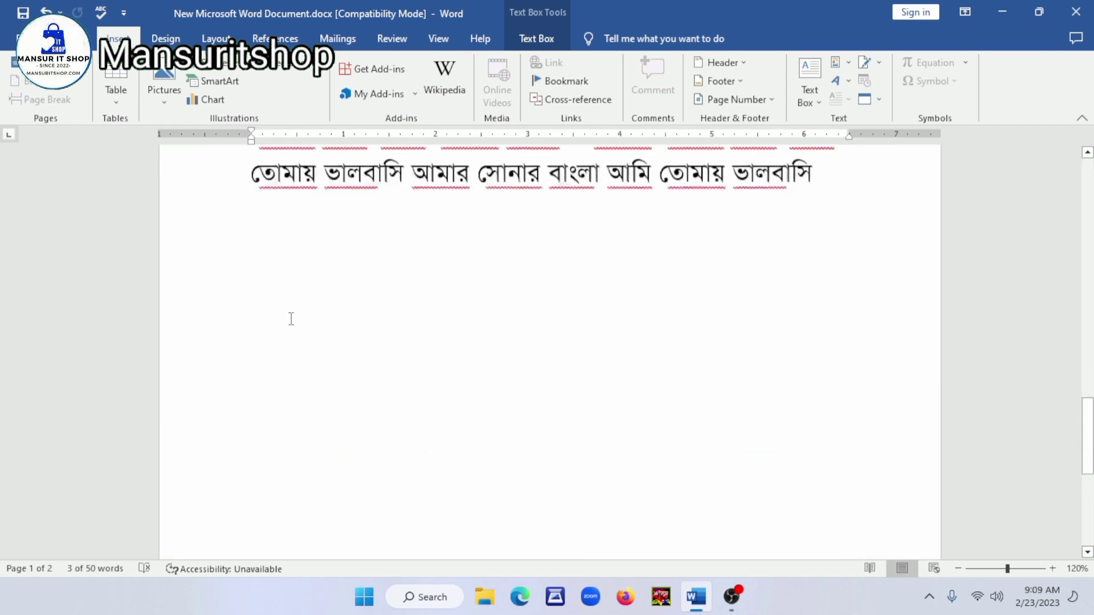
pyautogui.click(833, 181)
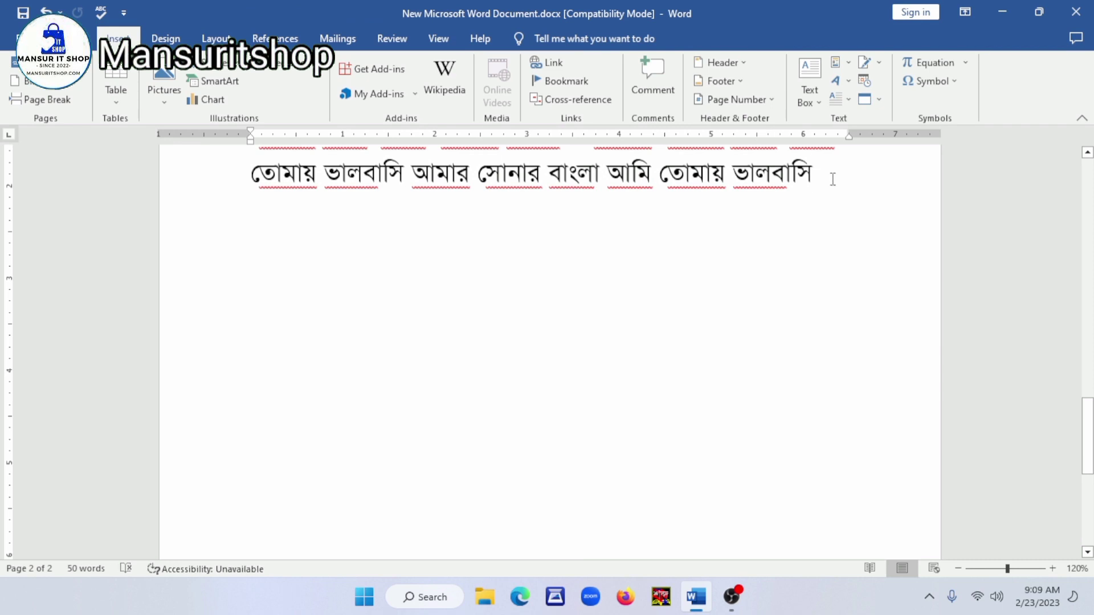
pyautogui.click(56, 85)
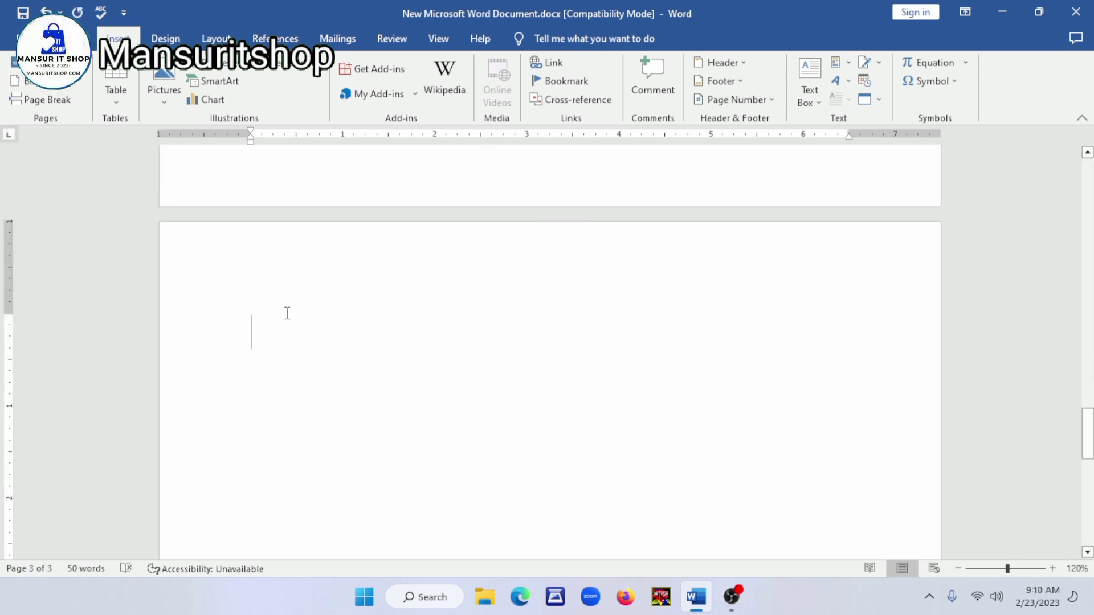
# Return to the end of the Bengali text's last line and insert a page break there
pyautogui.scroll(5, 287, 313)
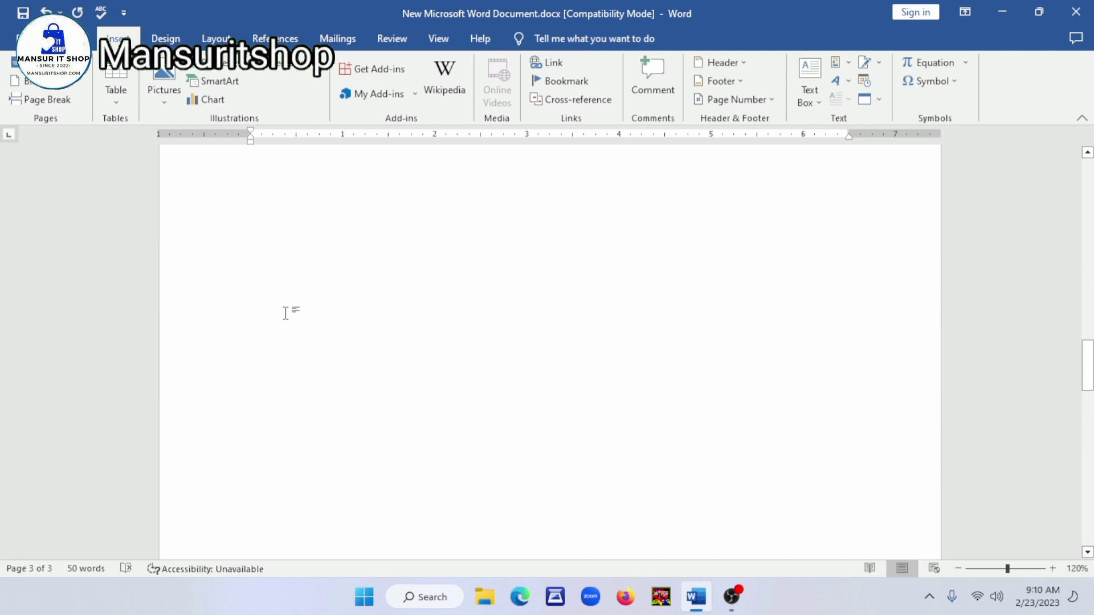
pyautogui.scroll(3, 285, 314)
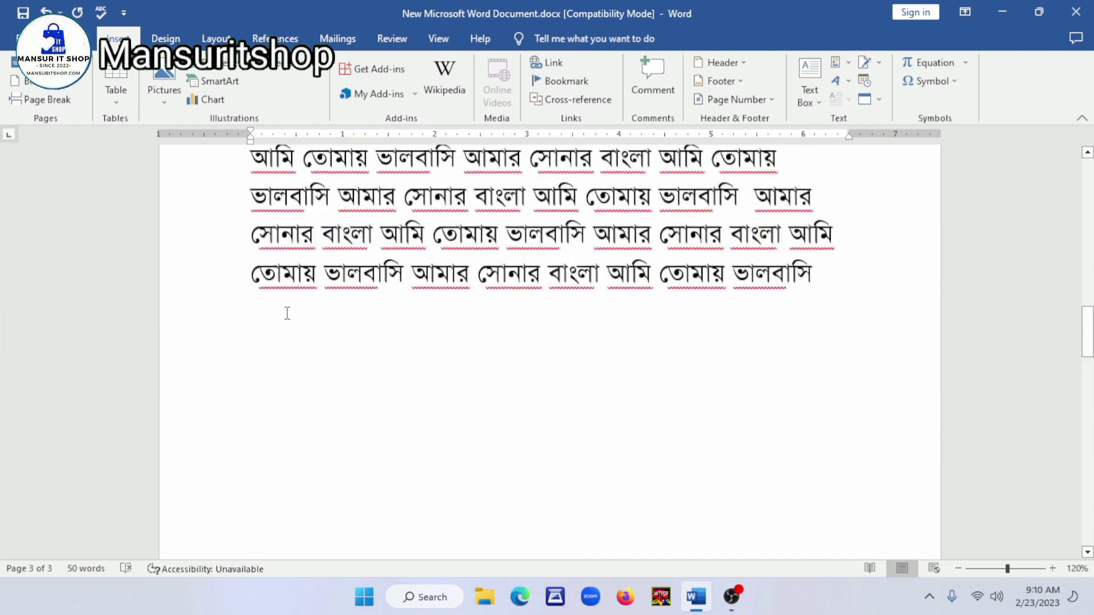
pyautogui.click(830, 282)
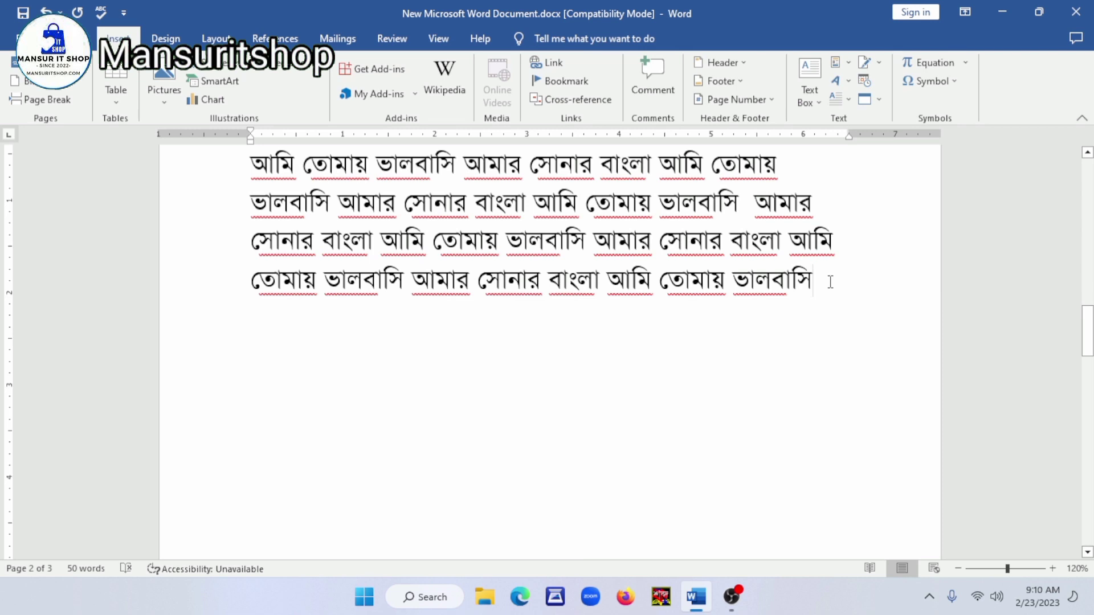
pyautogui.hotkey('ctrl', 'Return')
pyautogui.scroll(-2, 256, 407)
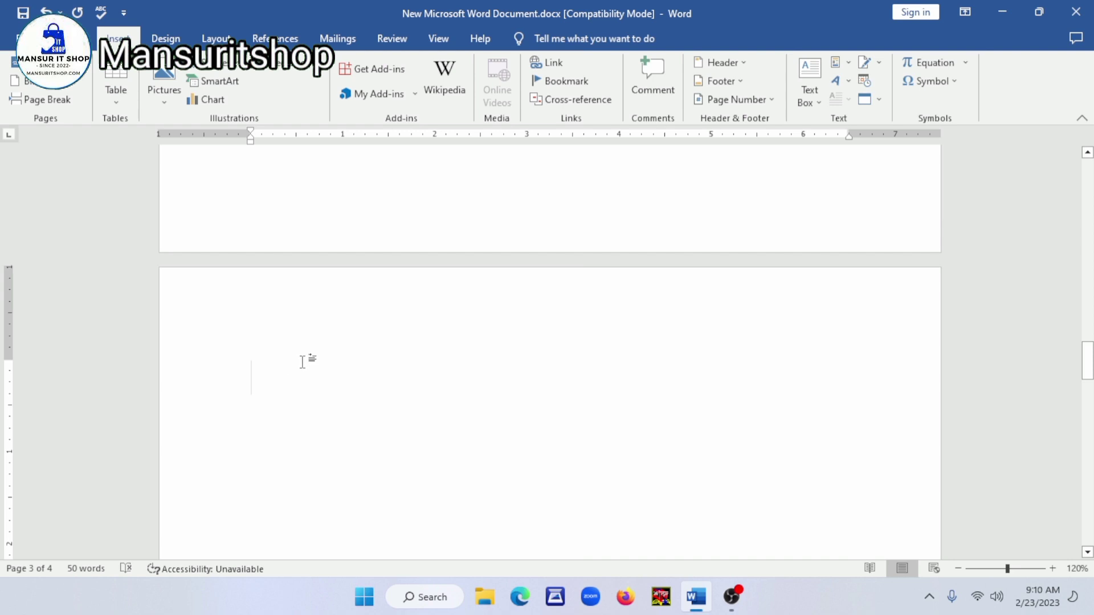
# Add another page break on the empty third page and zoom the document out to 50%
pyautogui.click(51, 100)
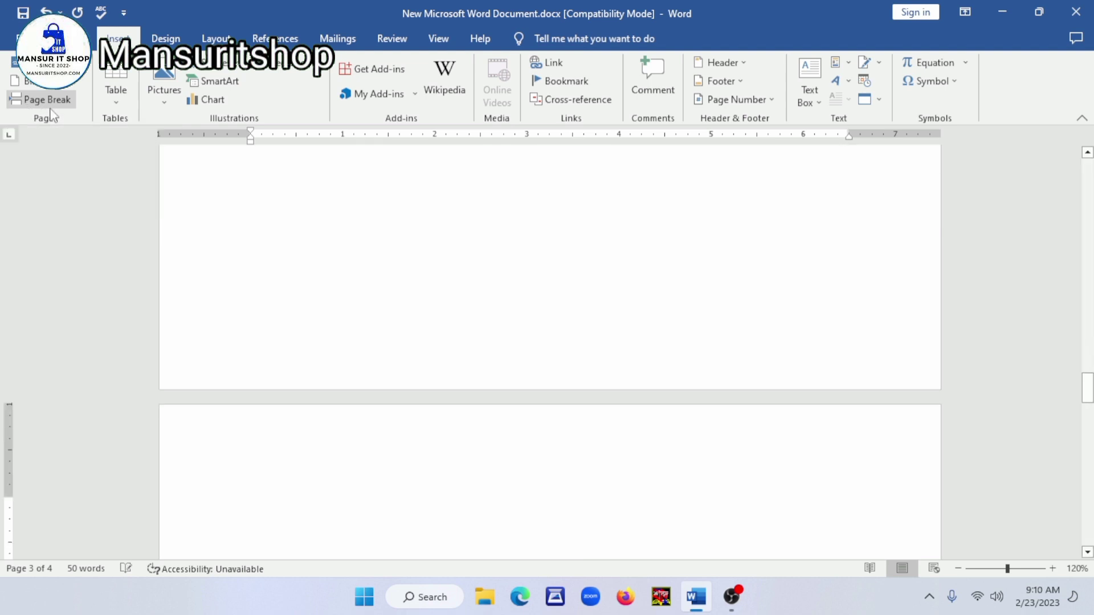
pyautogui.keyDown('ctrl'); pyautogui.scroll(-7, 488, 374); pyautogui.keyUp('ctrl')
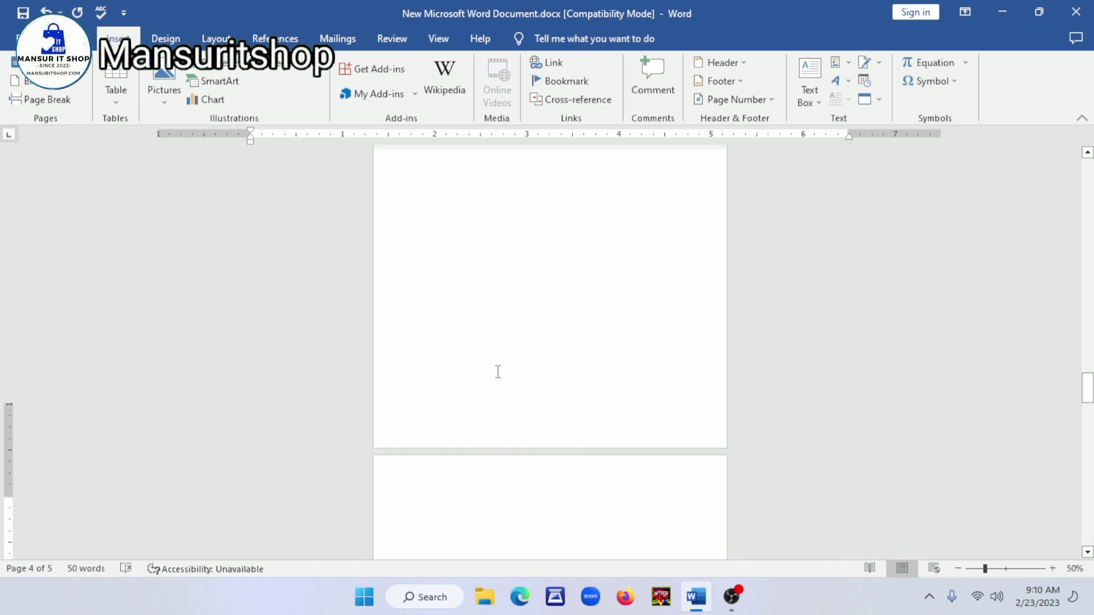
pyautogui.scroll(5, 557, 348)
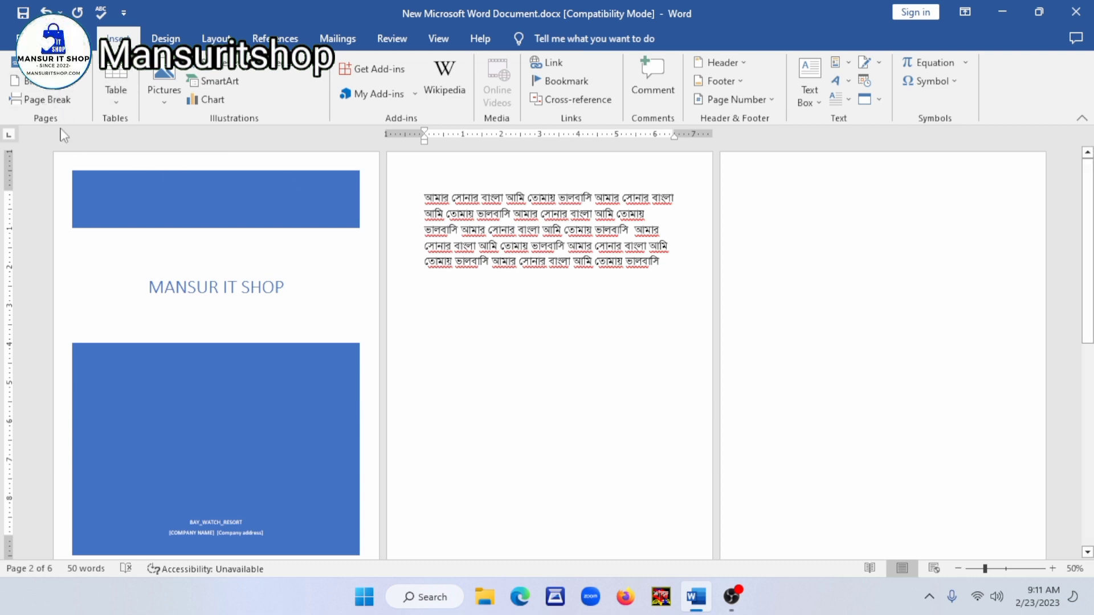
# Delete the empty pages that follow the Bengali text page
pyautogui.click(812, 197)
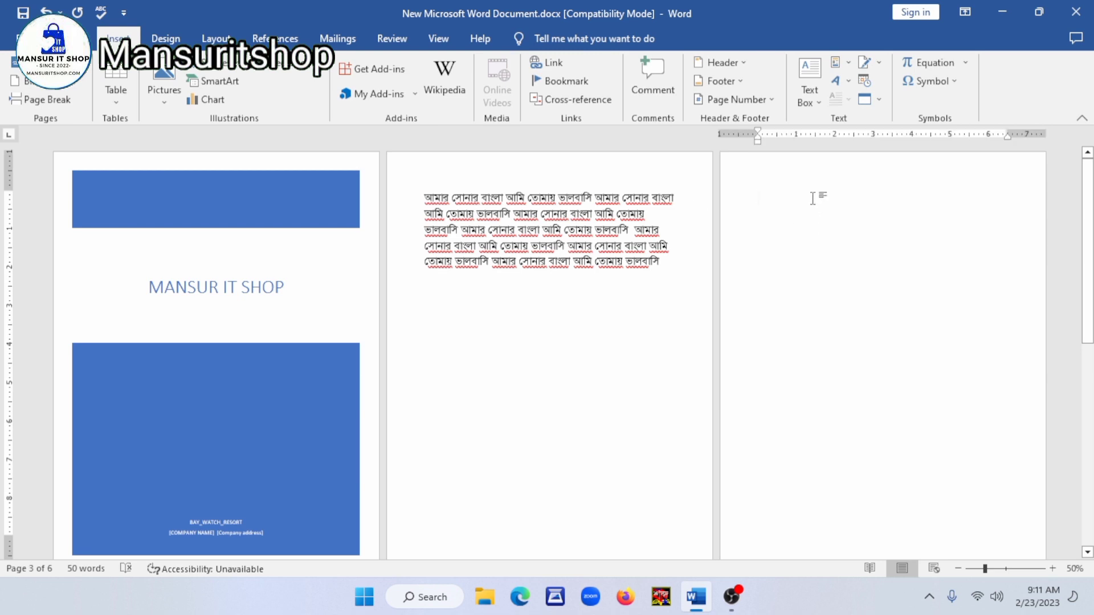
pyautogui.press('BackSpace')
pyautogui.click(816, 191)
pyautogui.press('BackSpace')
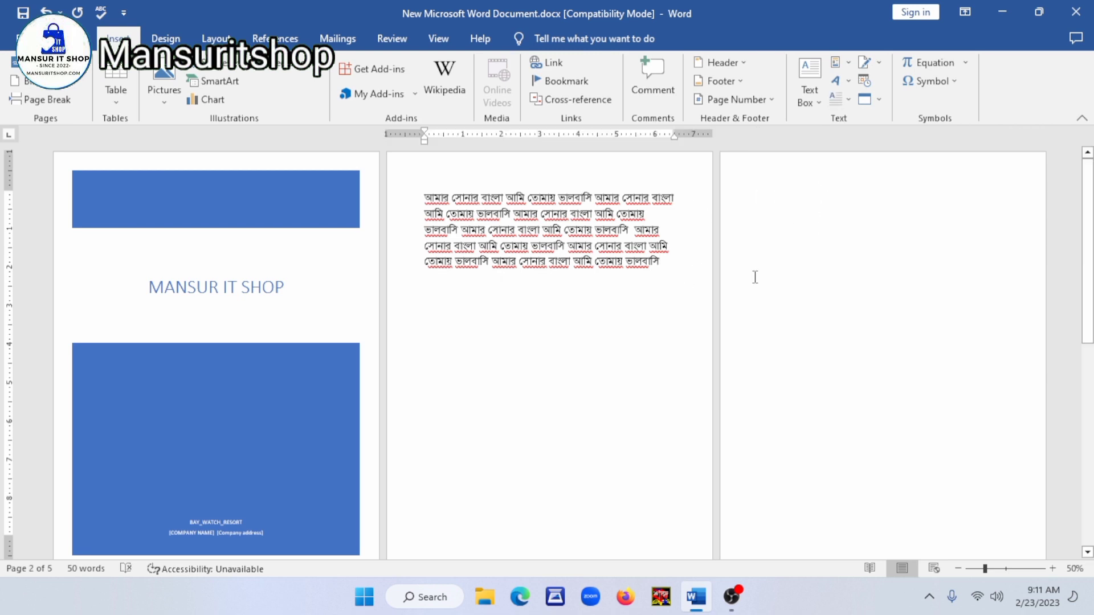
pyautogui.click(754, 277)
pyautogui.press('BackSpace')
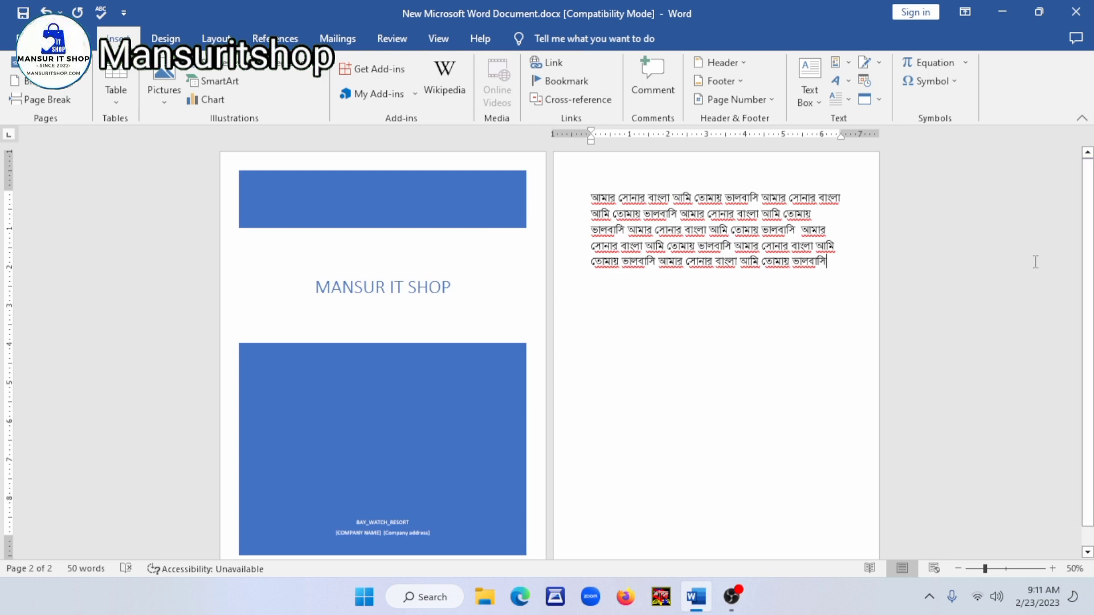
# Insert page breaks after the last line of the Bengali text
pyautogui.click(52, 100)
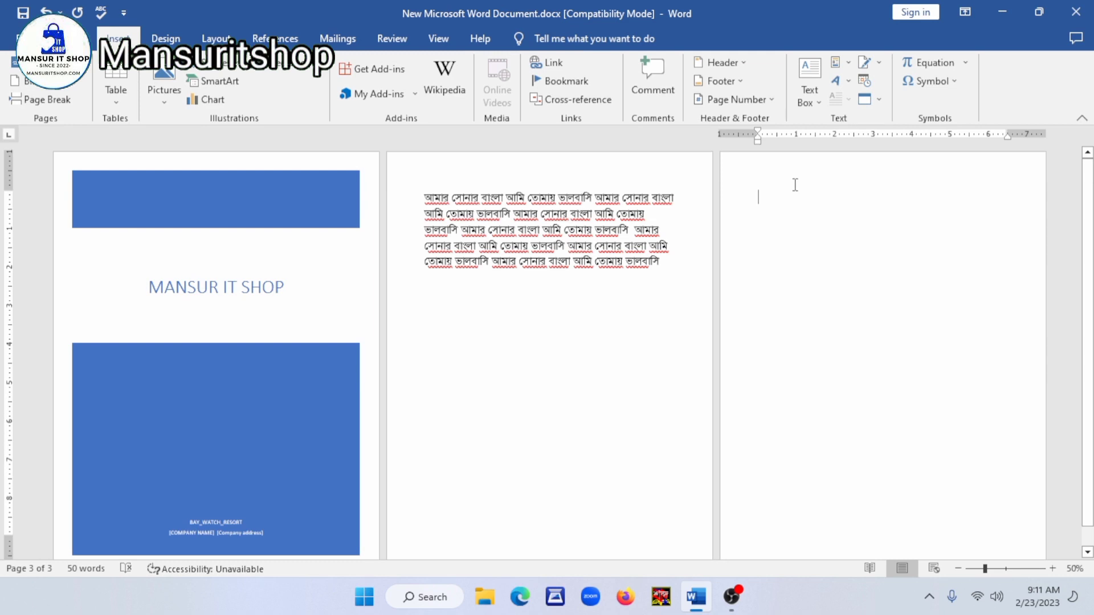
pyautogui.press('BackSpace')
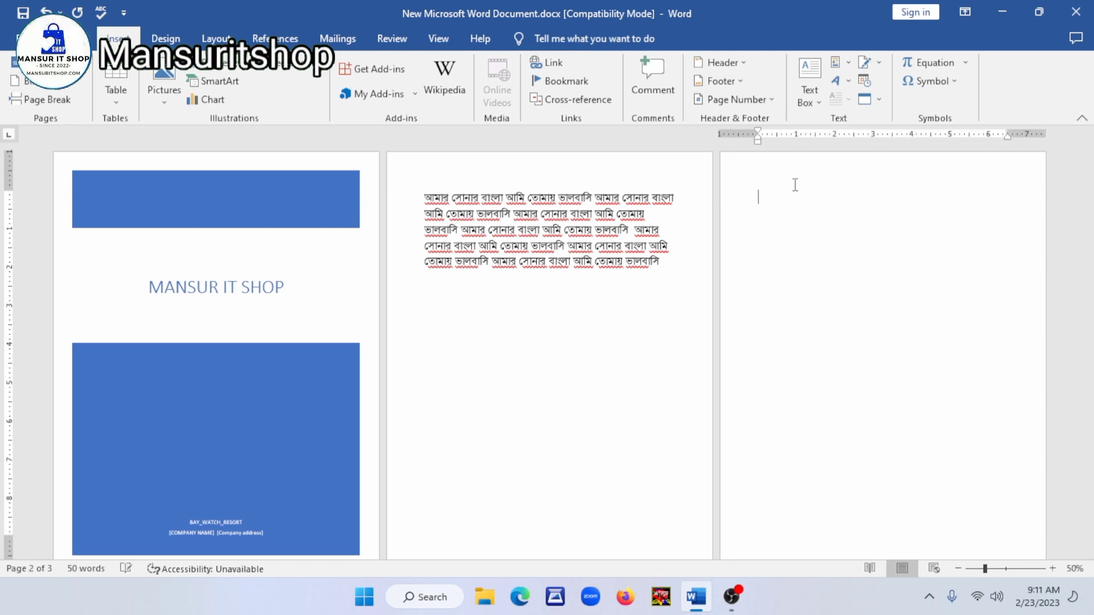
pyautogui.click(676, 265)
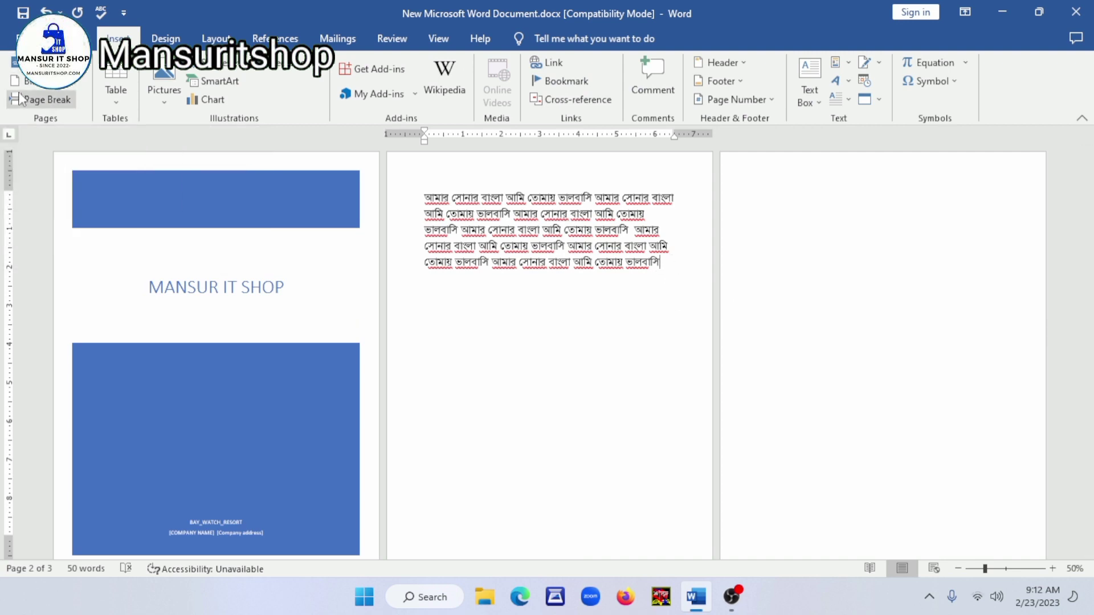
# Inspect the empty pages that follow the Bengali text in the multi-page view
pyautogui.scroll(-1, 895, 250)
pyautogui.scroll(-2, 895, 250)
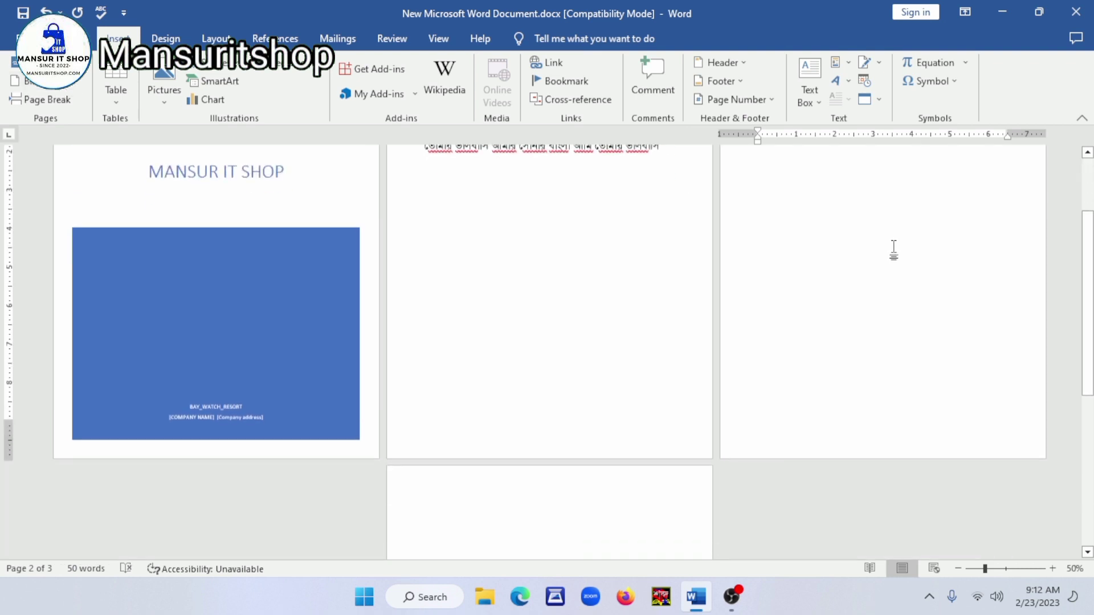
pyautogui.scroll(-2, 798, 285)
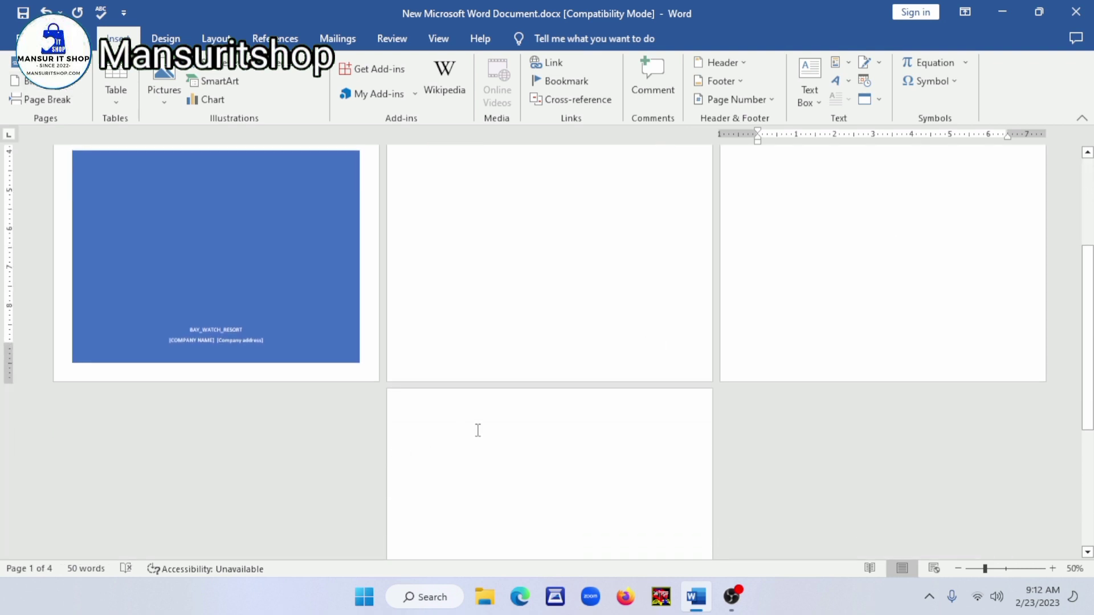
pyautogui.scroll(3, 319, 208)
pyautogui.scroll(-2, 780, 253)
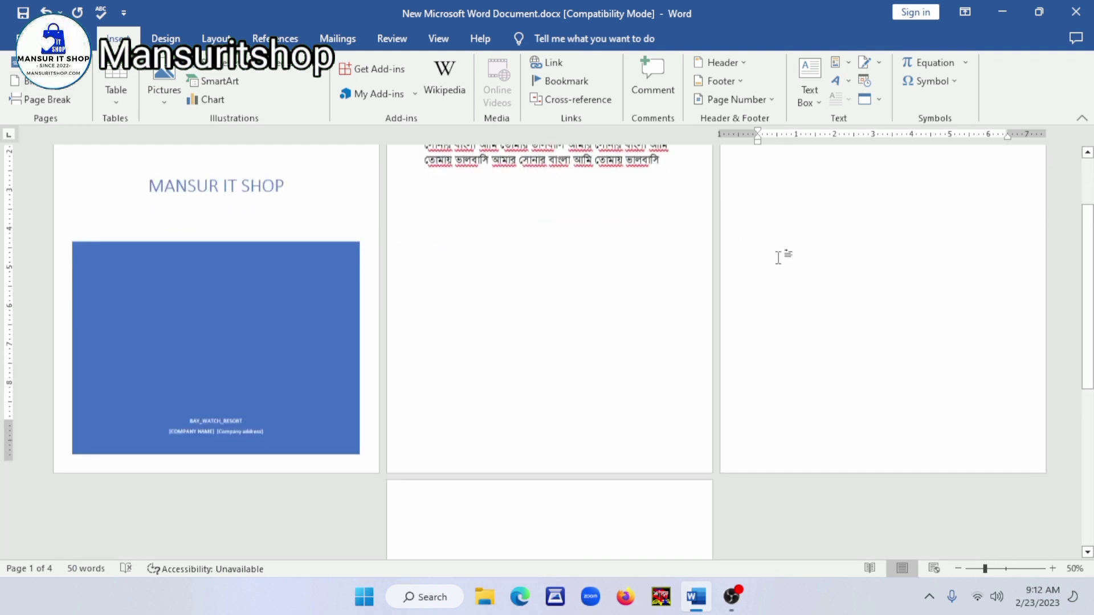
pyautogui.scroll(-4, 573, 469)
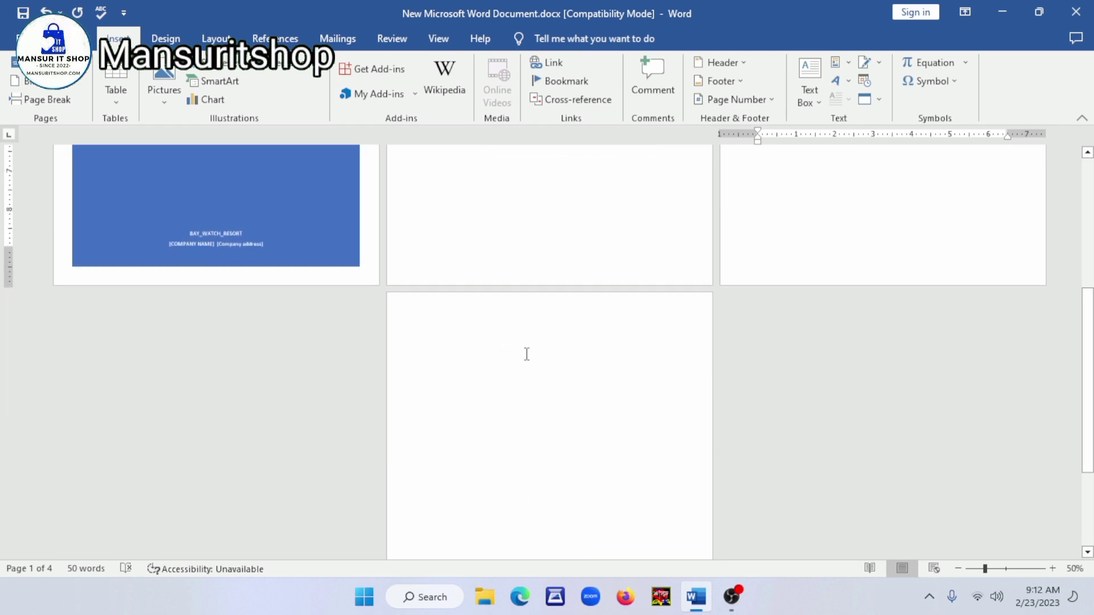
pyautogui.scroll(7, 519, 341)
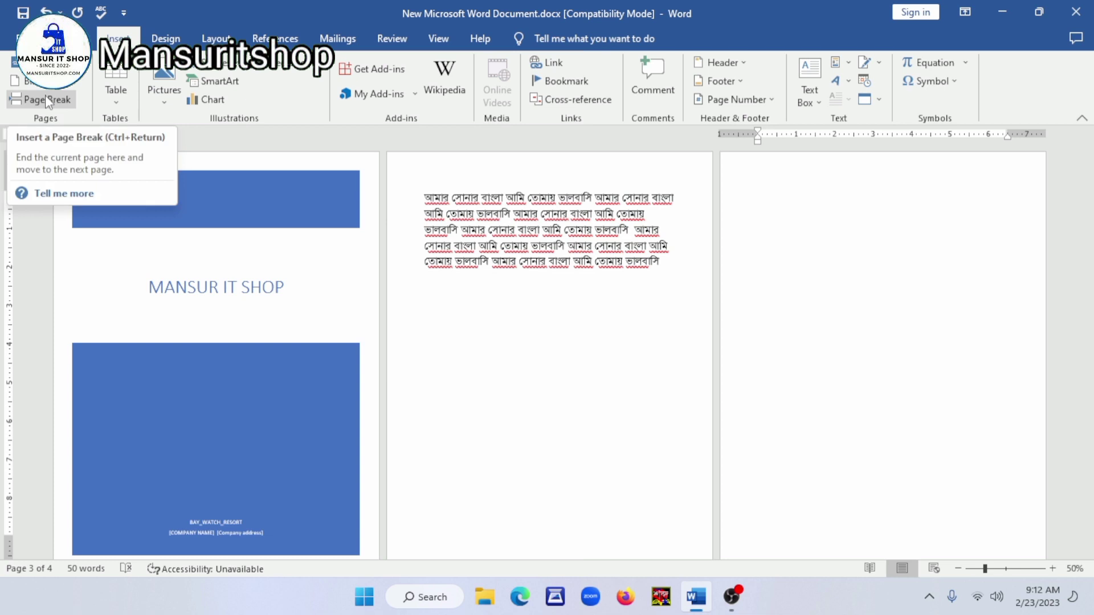
# Place the cursor back at the end of the Bengali text's last line and insert another page break
pyautogui.click(688, 260)
pyautogui.click(949, 206)
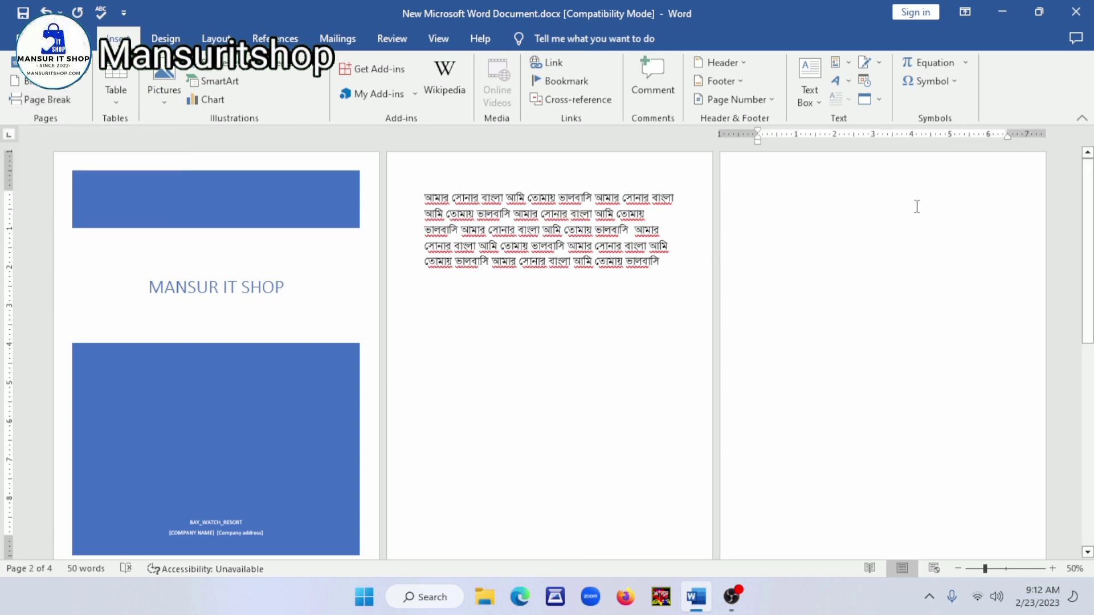
pyautogui.click(665, 266)
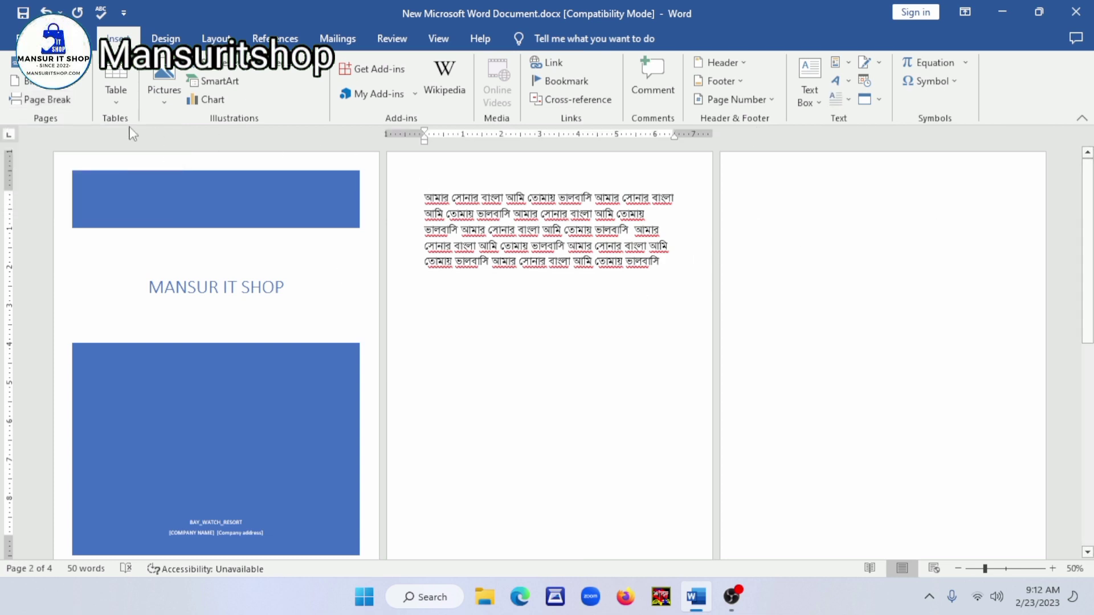
pyautogui.click(52, 103)
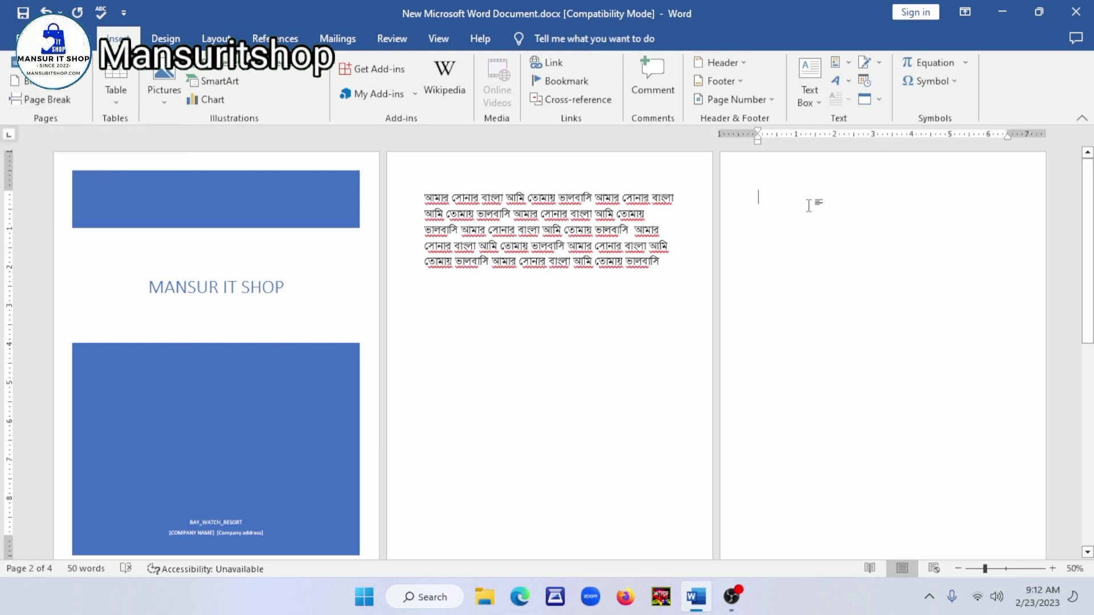
pyautogui.hotkey('ctrl', 'Return')
# Examine the cover, the text page and the following empty pages up close, at up to 130% zoom
pyautogui.scroll(2, 723, 414)
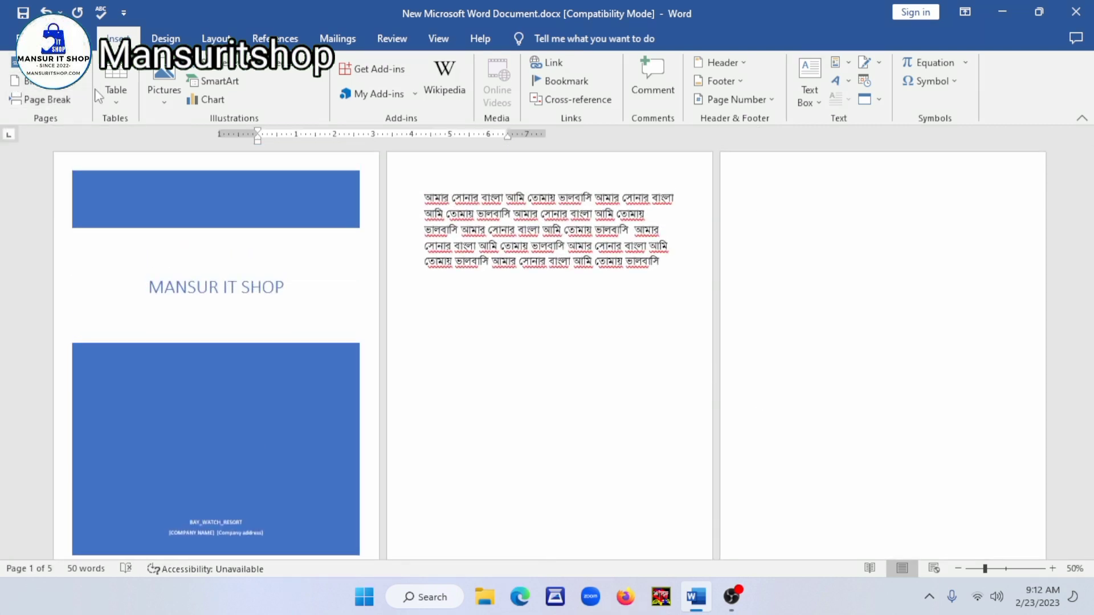
pyautogui.scroll(4, 563, 319)
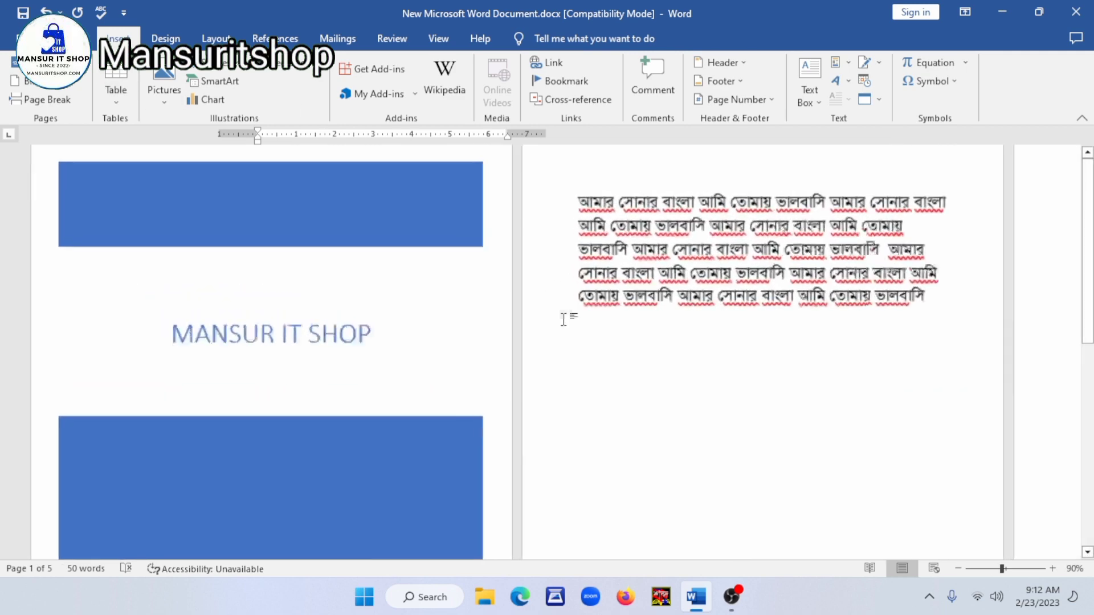
pyautogui.scroll(-20, 782, 344)
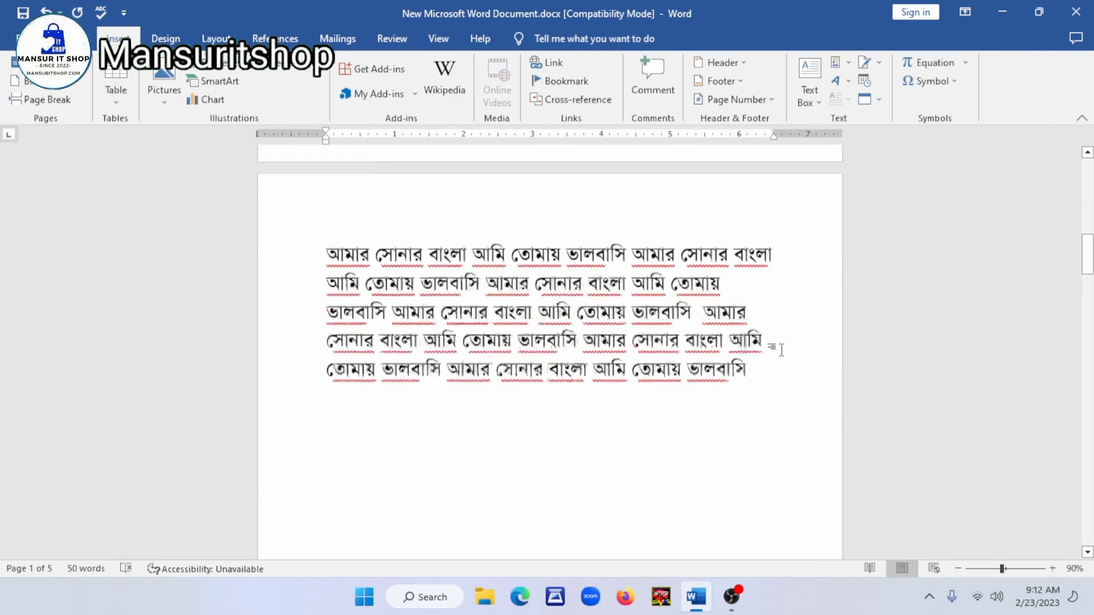
pyautogui.scroll(-15, 781, 349)
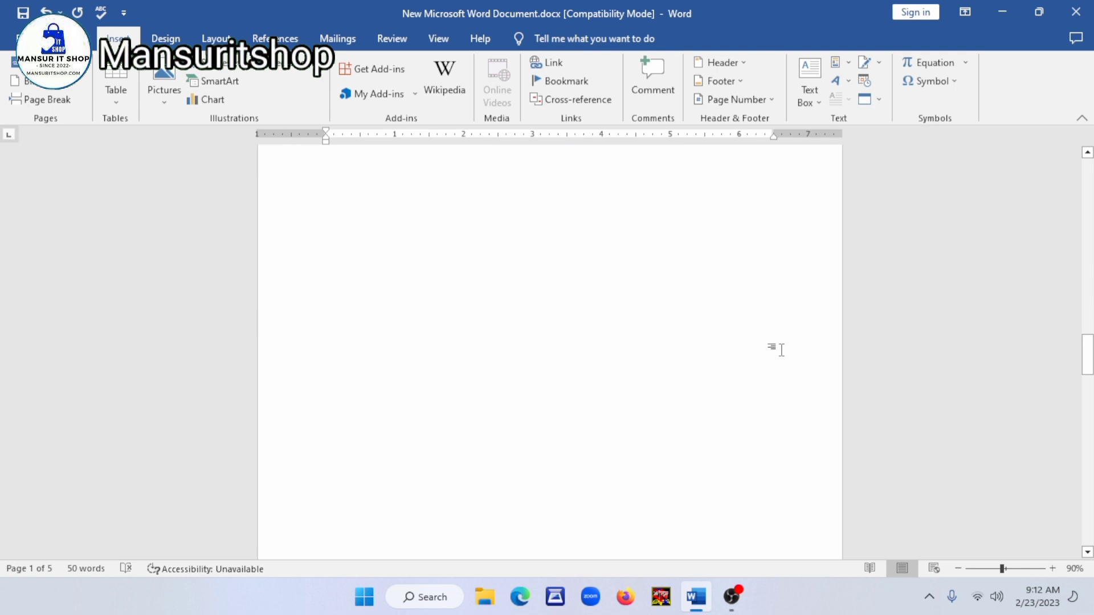
pyautogui.scroll(3, 781, 349)
pyautogui.scroll(4, 826, 344)
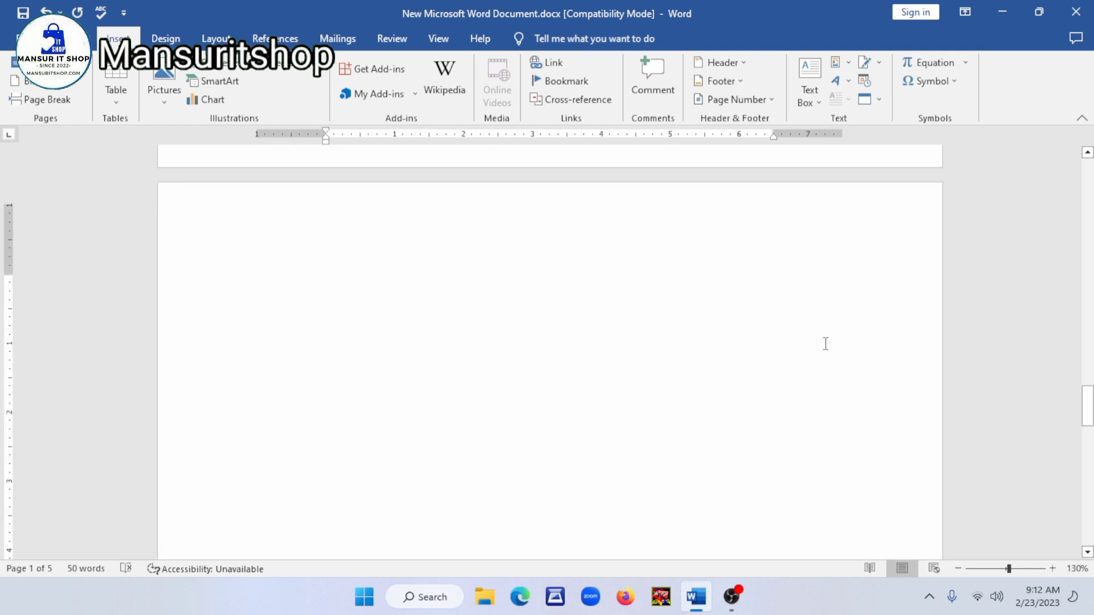
pyautogui.scroll(3, 695, 311)
pyautogui.scroll(-3, 695, 311)
pyautogui.scroll(1, 697, 311)
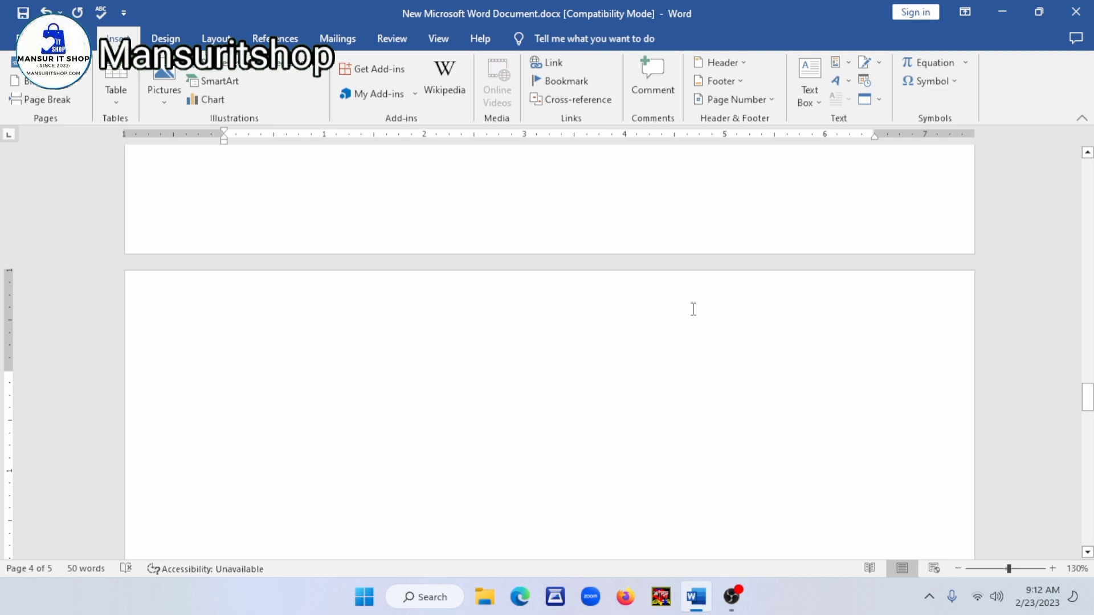
pyautogui.scroll(-2, 424, 346)
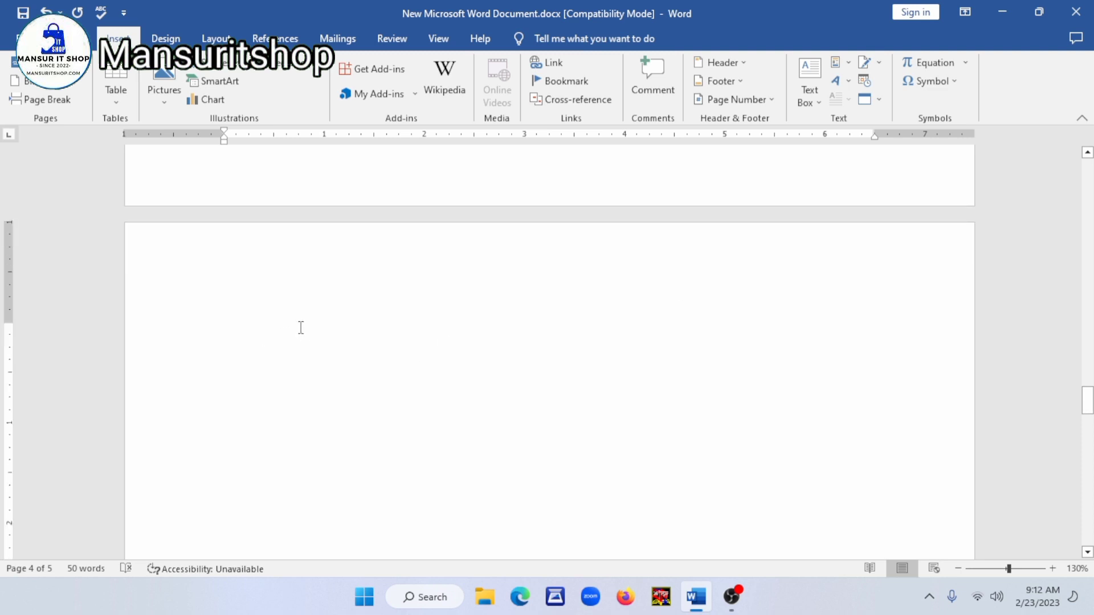
# Review the Find, Replace and Go To options of the Find and Replace dialog, and close it
pyautogui.hotkey('ctrl', 'g')
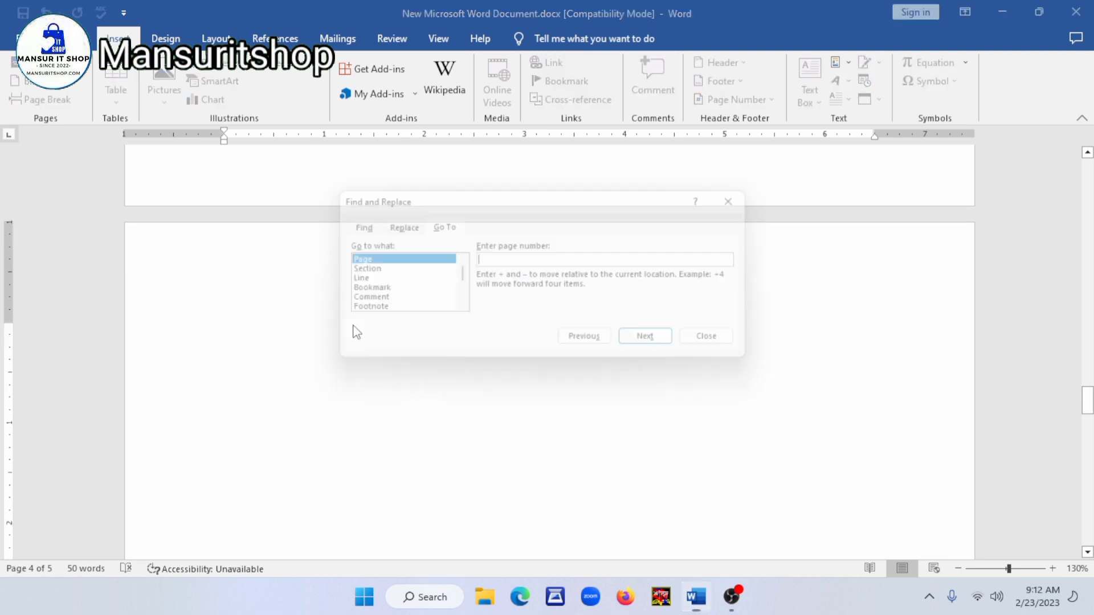
pyautogui.moveTo(544, 199); pyautogui.dragTo(544, 133)
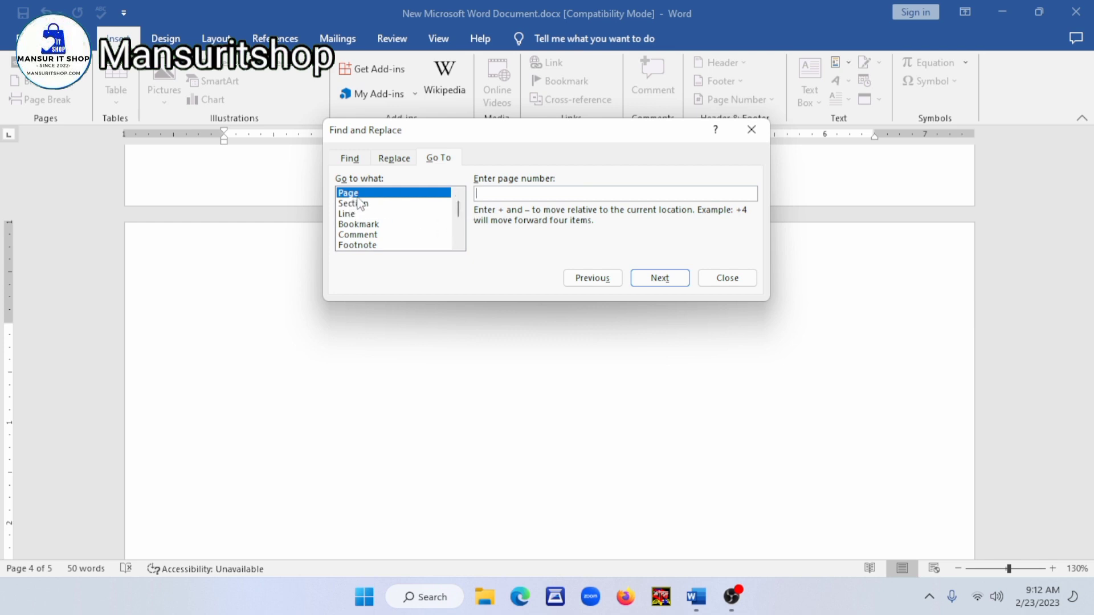
pyautogui.click(365, 164)
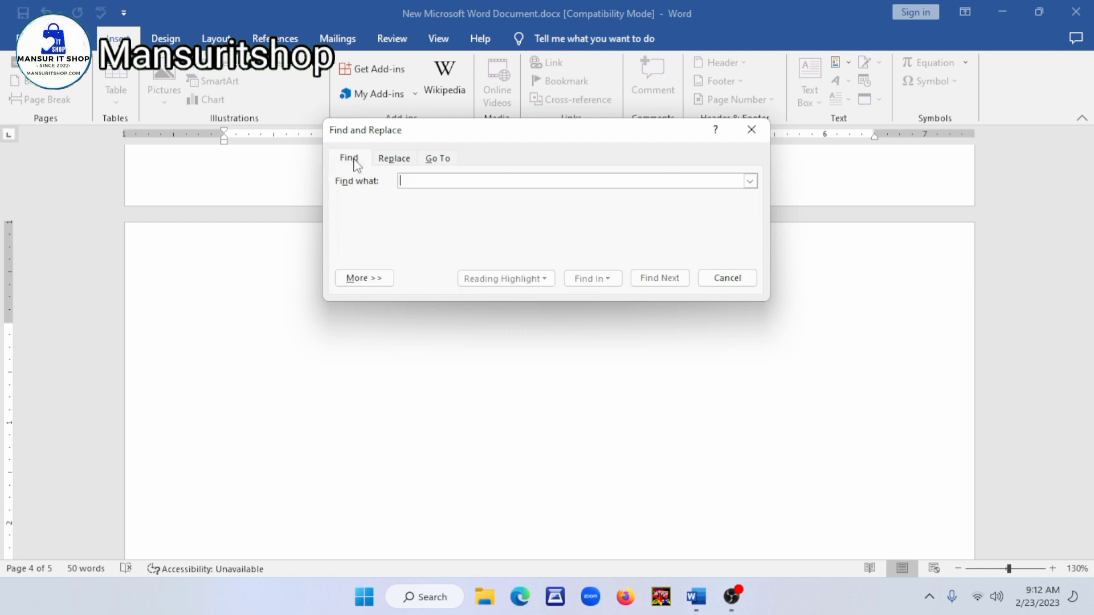
pyautogui.click(398, 165)
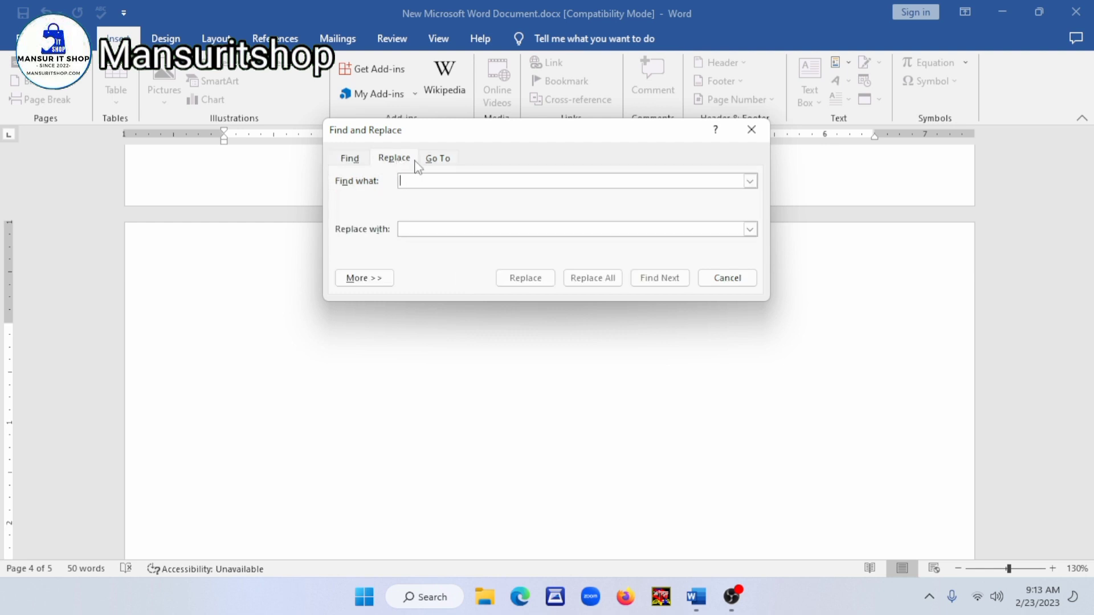
pyautogui.click(433, 165)
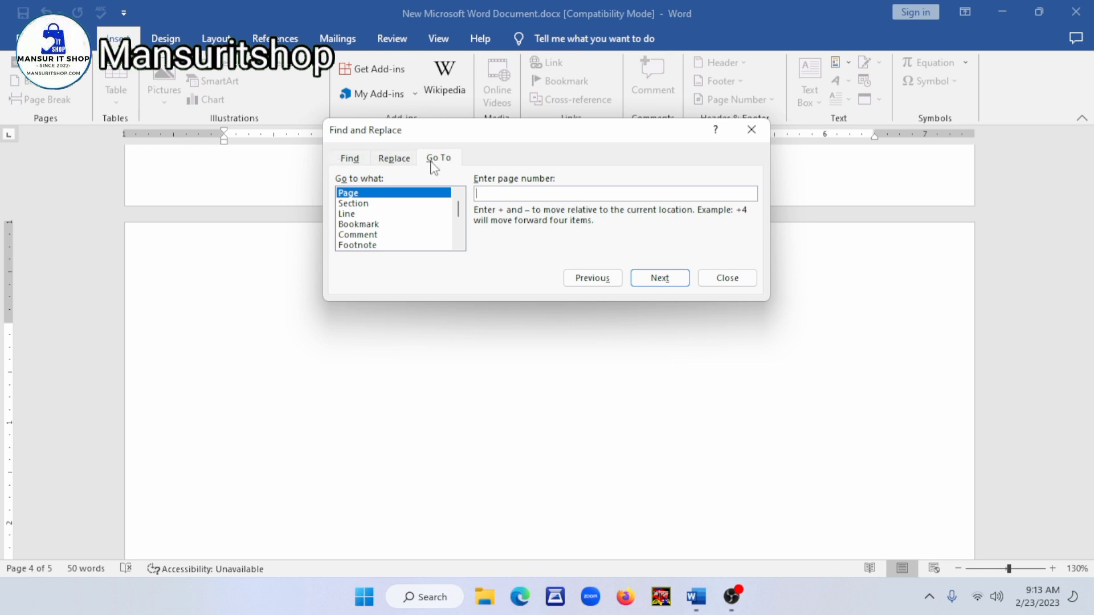
pyautogui.moveTo(451, 139); pyautogui.dragTo(446, 161)
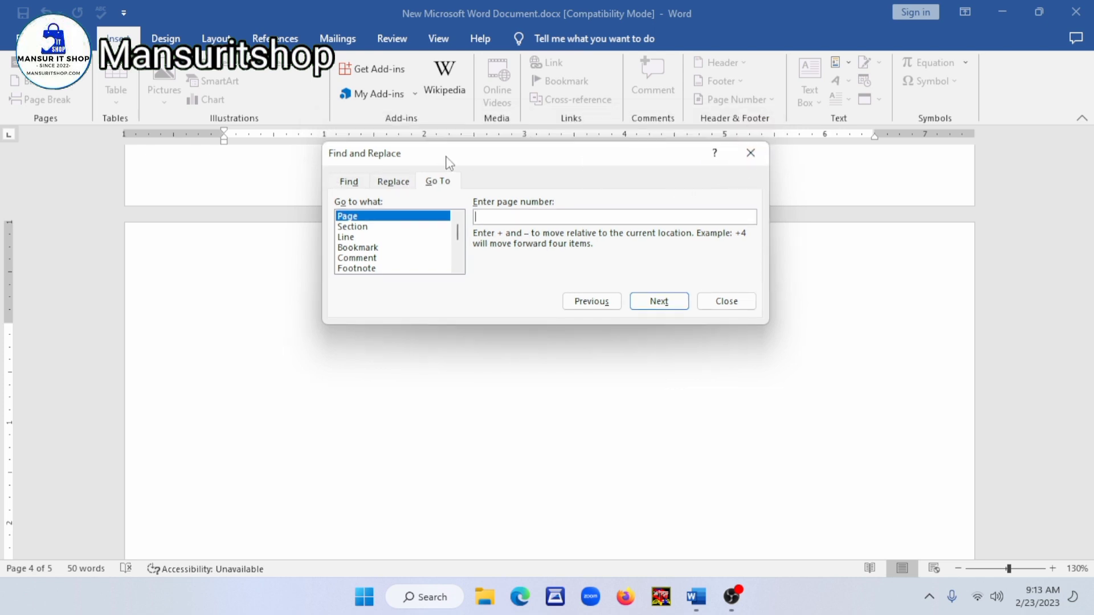
pyautogui.click(750, 152)
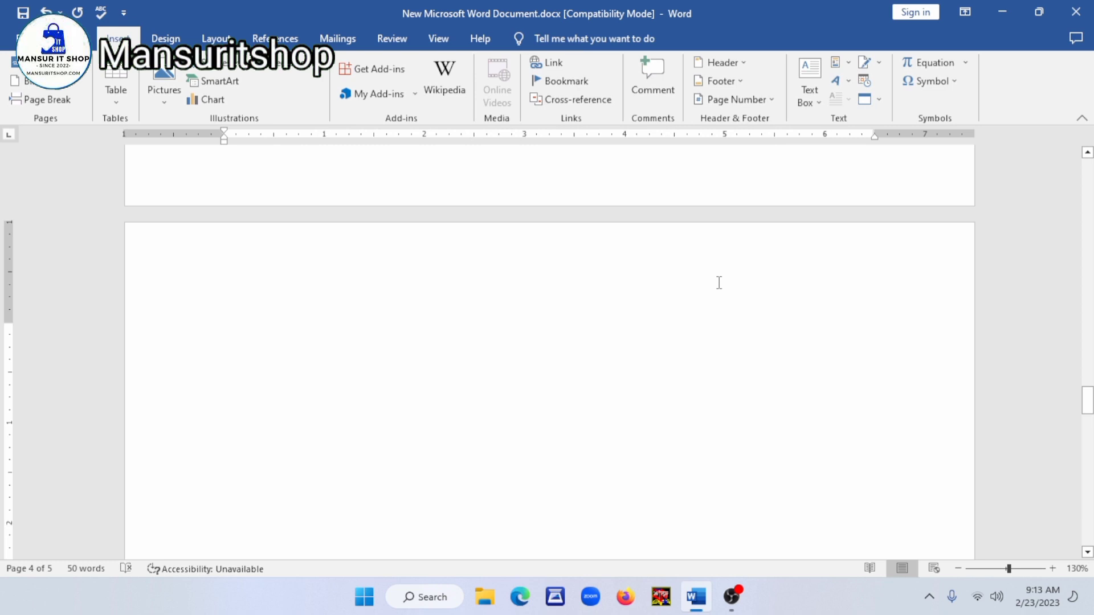
# Jump to page number 2 with the Go To command and close the dialog
pyautogui.hotkey('ctrl', 'g')
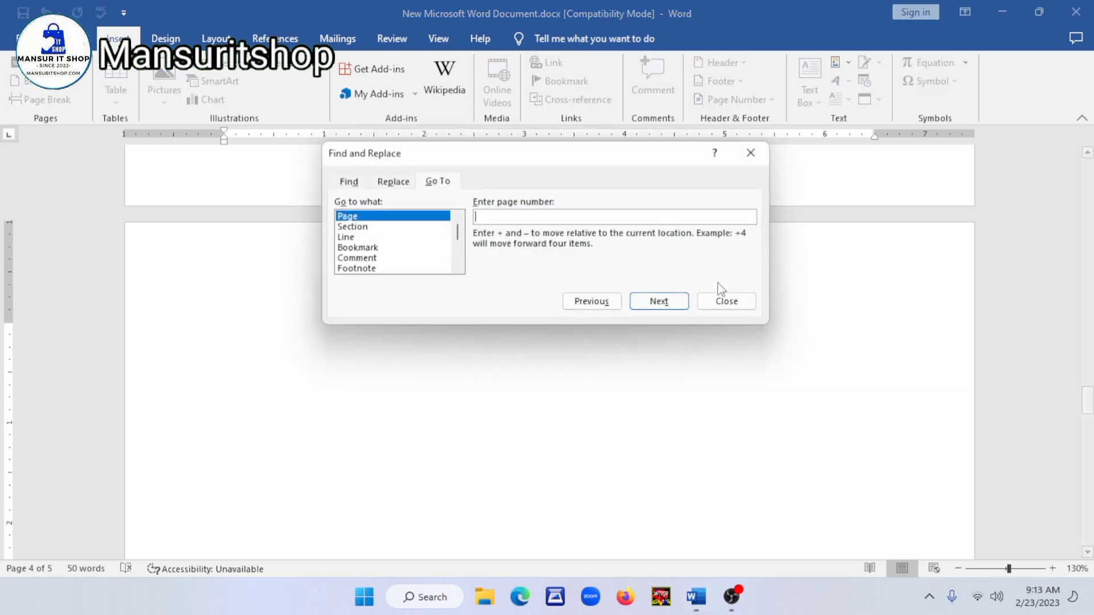
pyautogui.moveTo(558, 169); pyautogui.dragTo(557, 176)
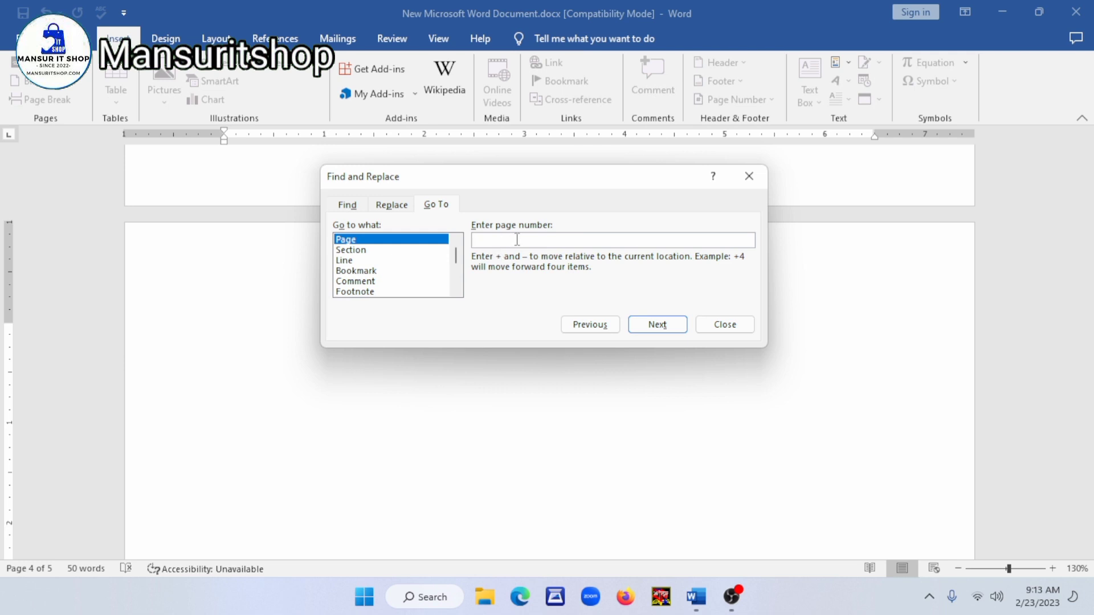
pyautogui.click(430, 210)
pyautogui.click(503, 241)
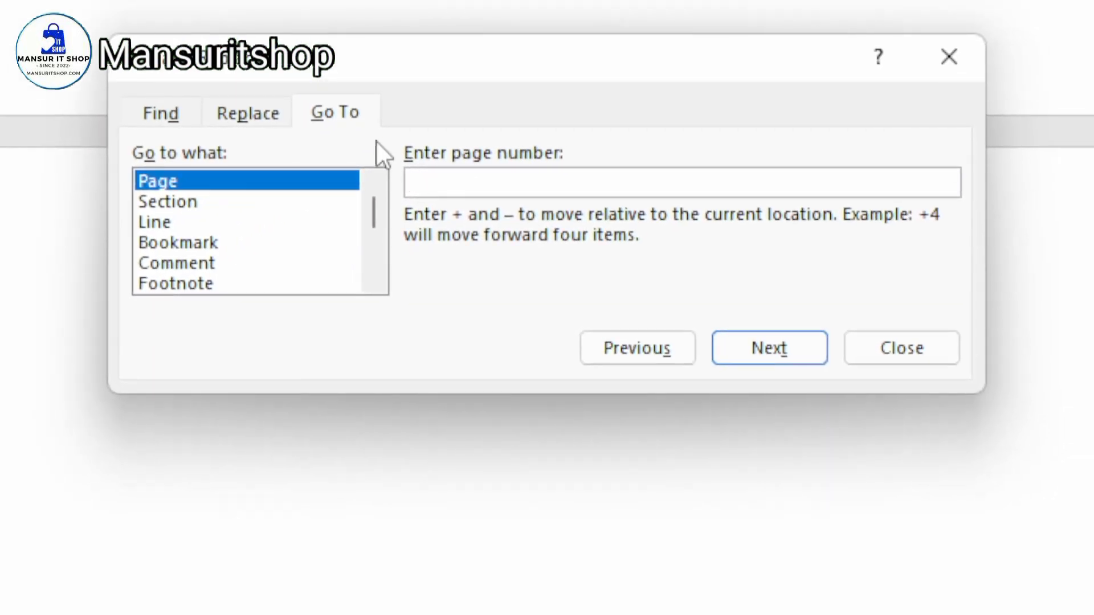
pyautogui.click(340, 117)
pyautogui.click(331, 187)
pyautogui.click(468, 183)
pyautogui.write('2')
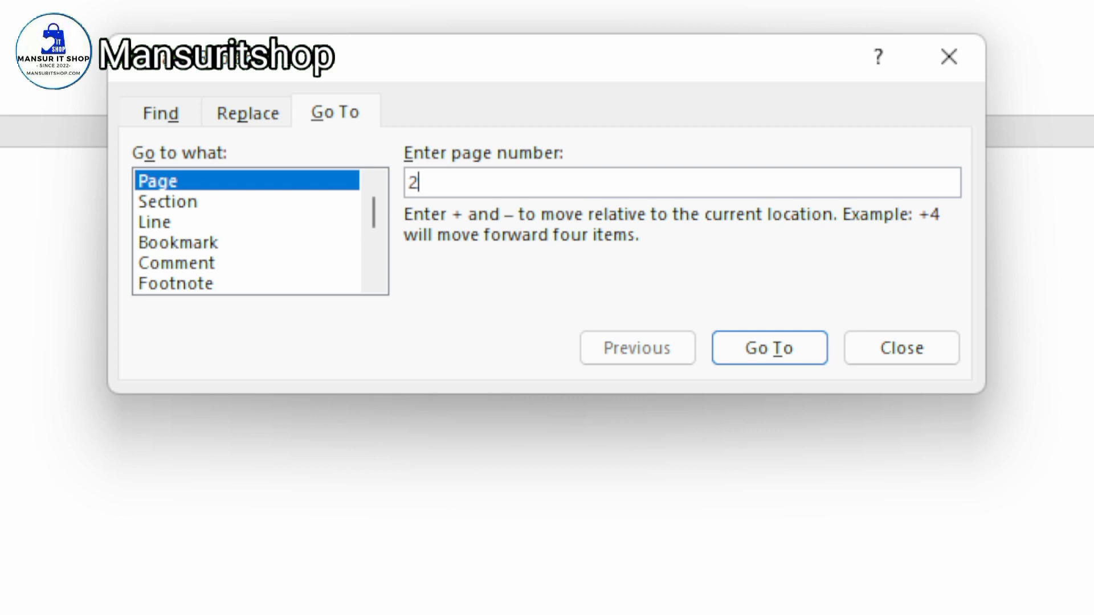
pyautogui.press('Return')
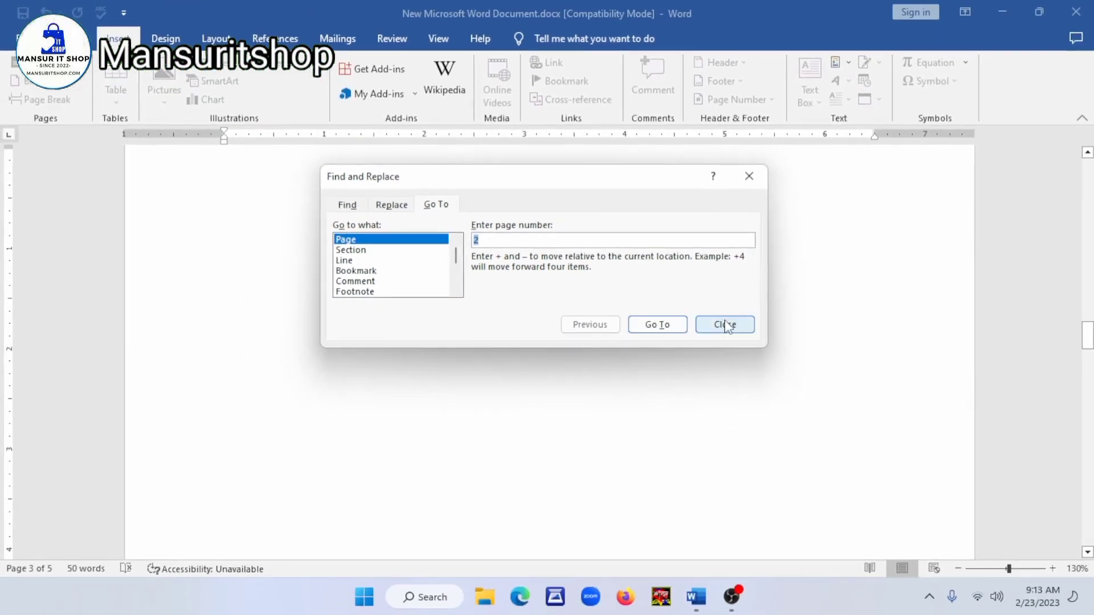
pyautogui.click(725, 326)
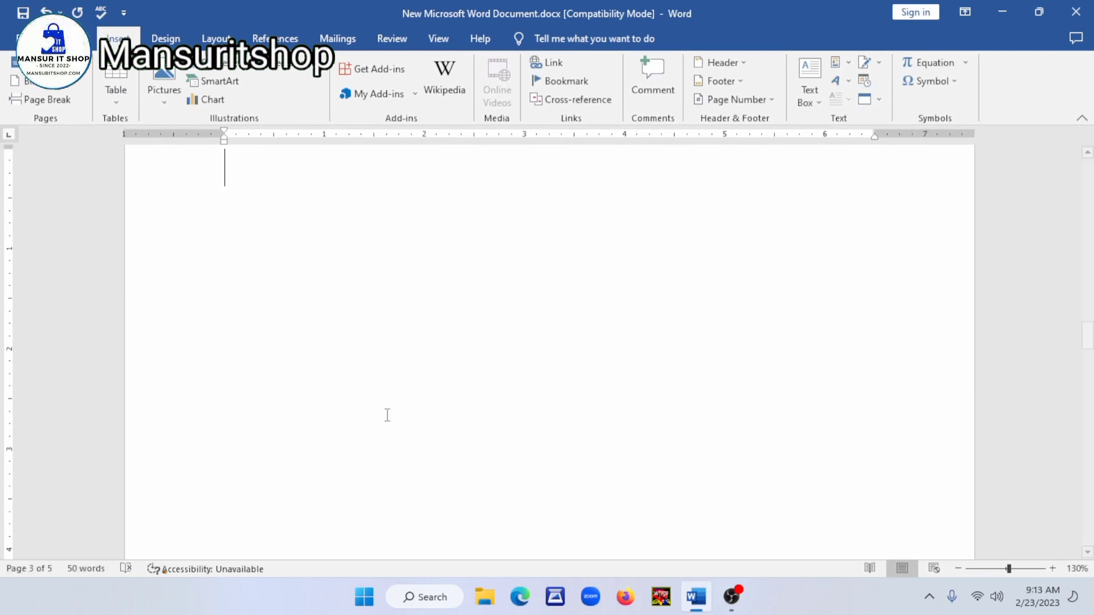
# Return to the start of the Bengali text and jump from there to page number 5 with Go To
pyautogui.scroll(2, 436, 252)
pyautogui.scroll(5, 436, 251)
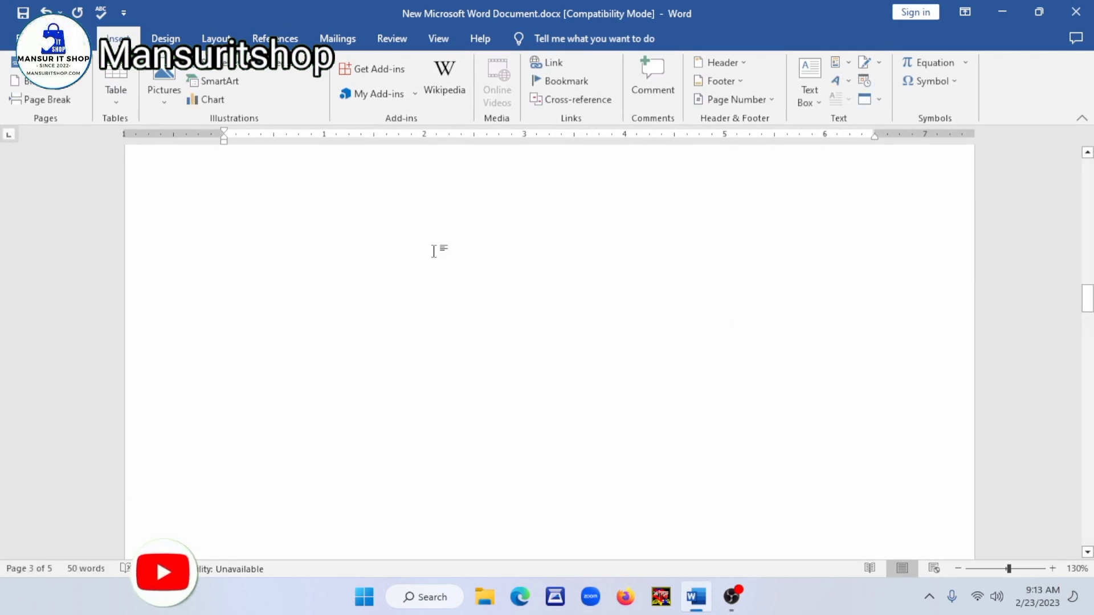
pyautogui.scroll(8, 436, 251)
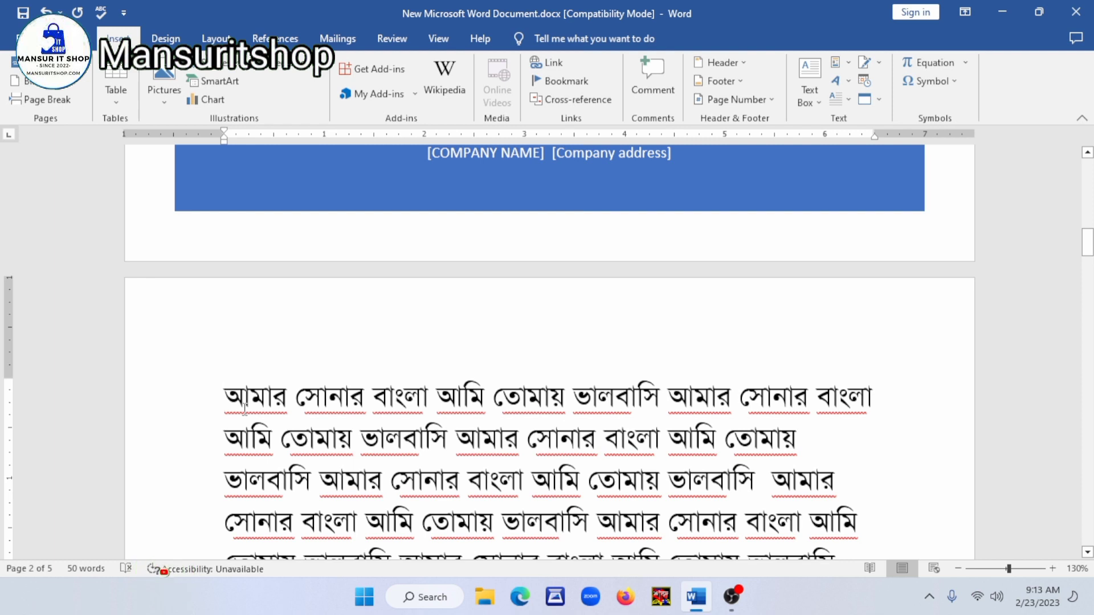
pyautogui.hotkey('ctrl', 'g')
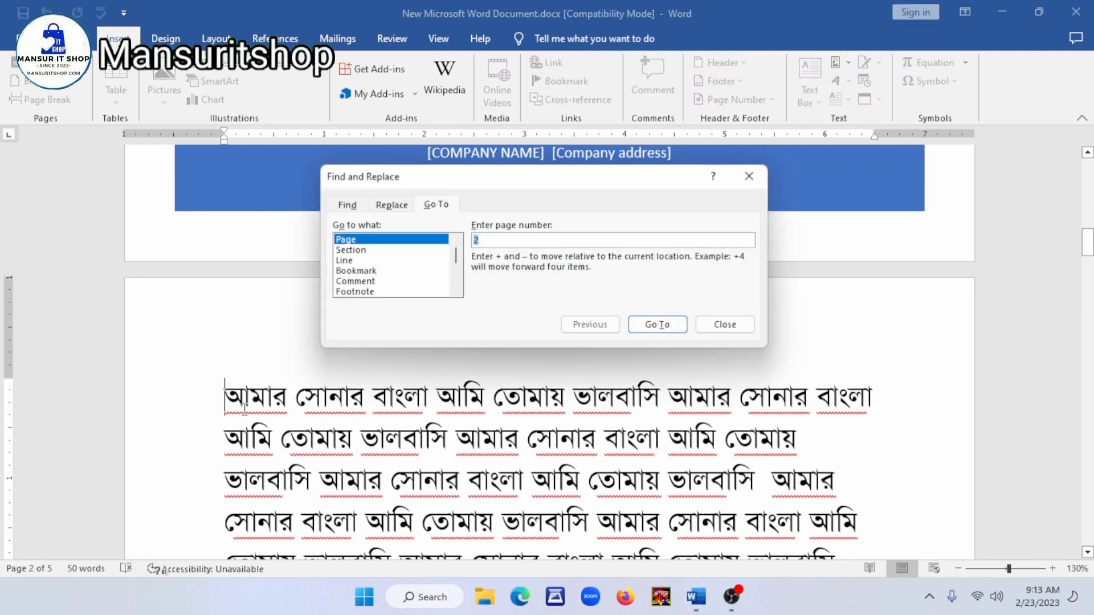
pyautogui.write('5')
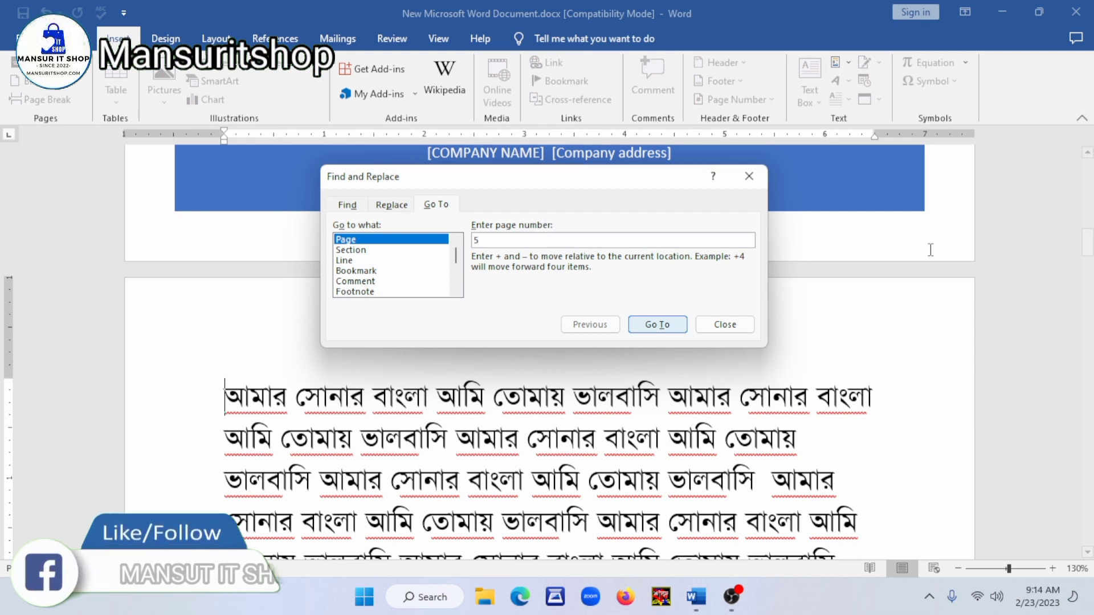
pyautogui.click(670, 325)
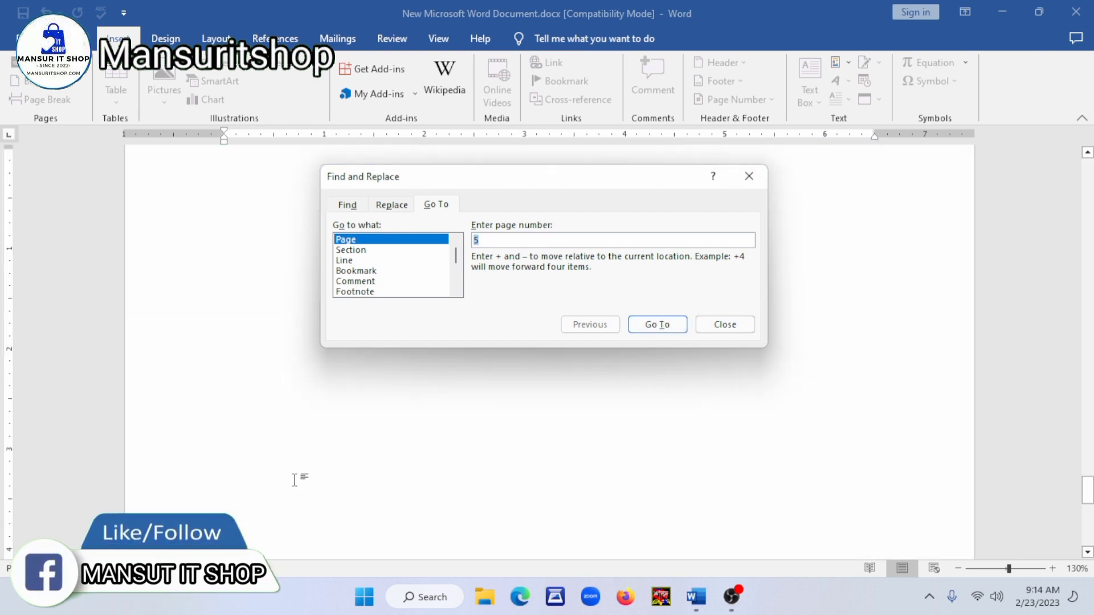
pyautogui.click(729, 323)
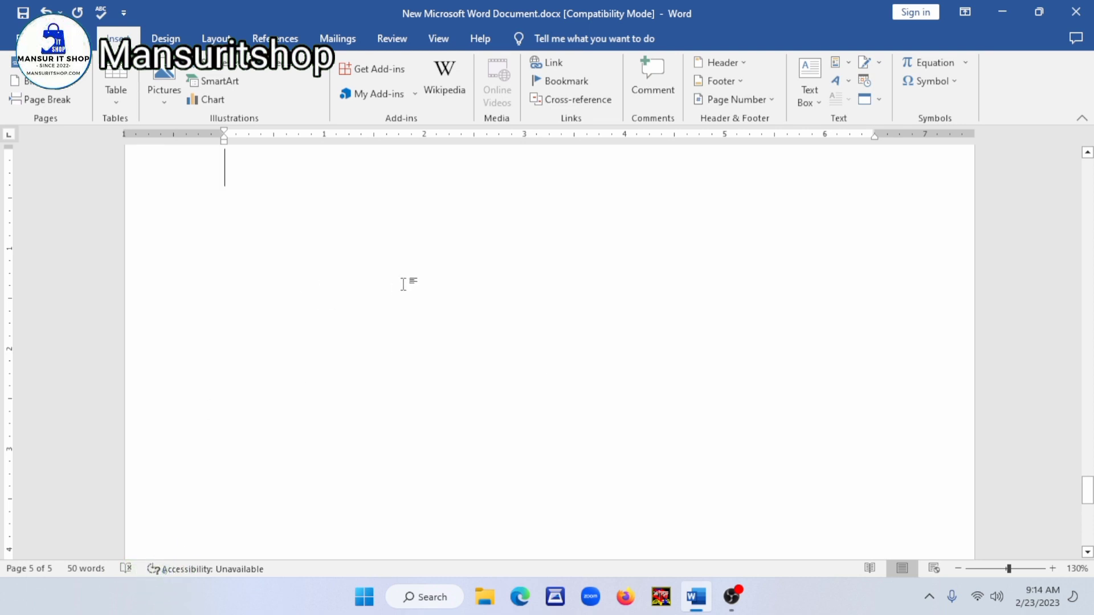
# Place the cursor at the end of the Bengali text's last line and jump to the end of the document
pyautogui.scroll(5, 403, 283)
pyautogui.scroll(5, 403, 284)
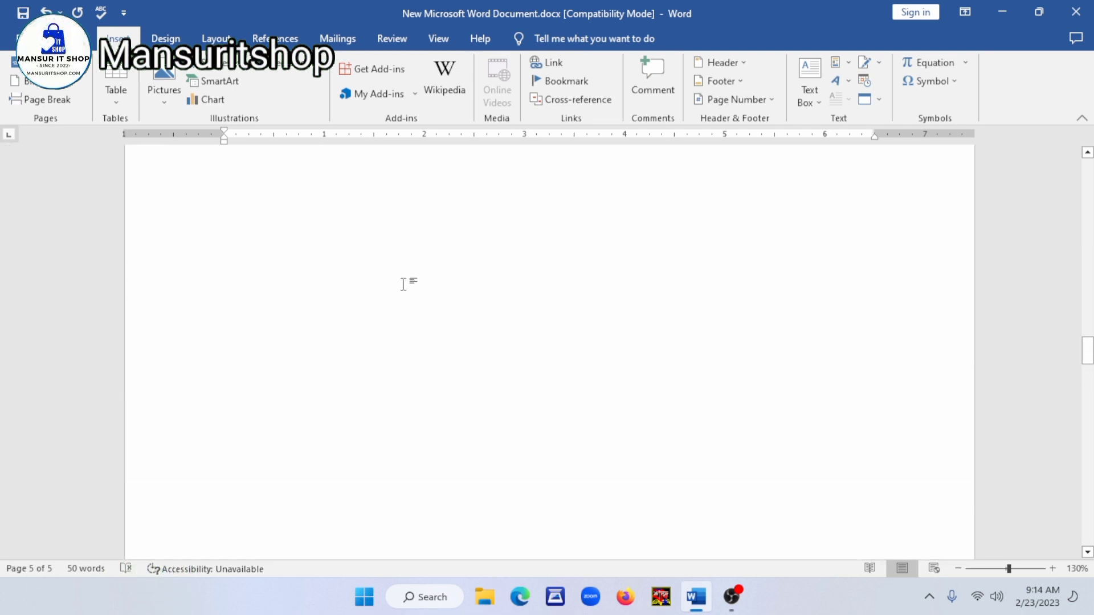
pyautogui.scroll(8, 403, 284)
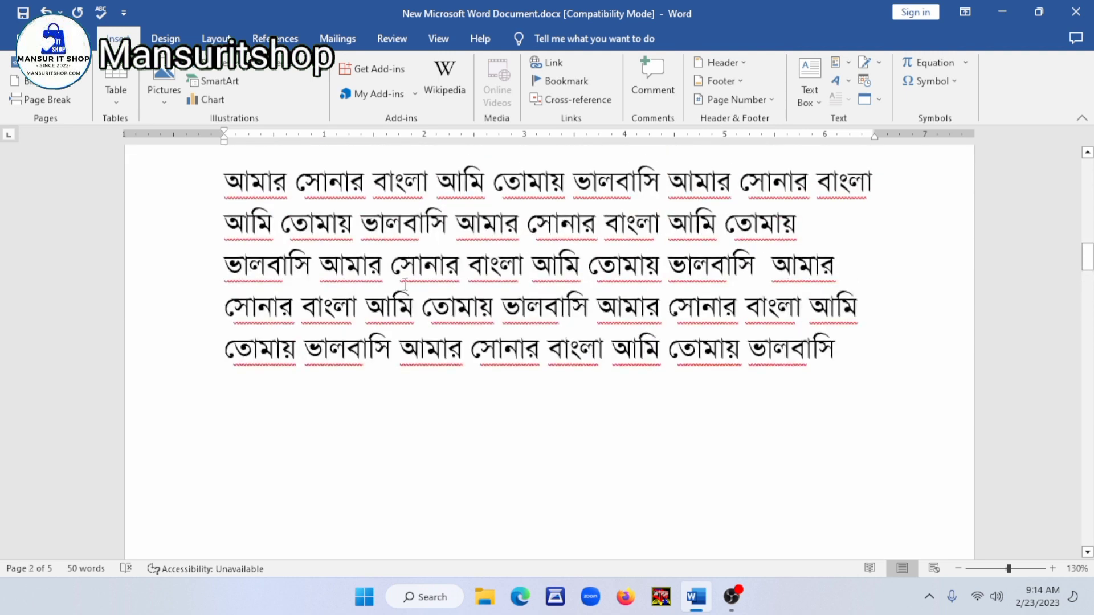
pyautogui.scroll(-3, 496, 342)
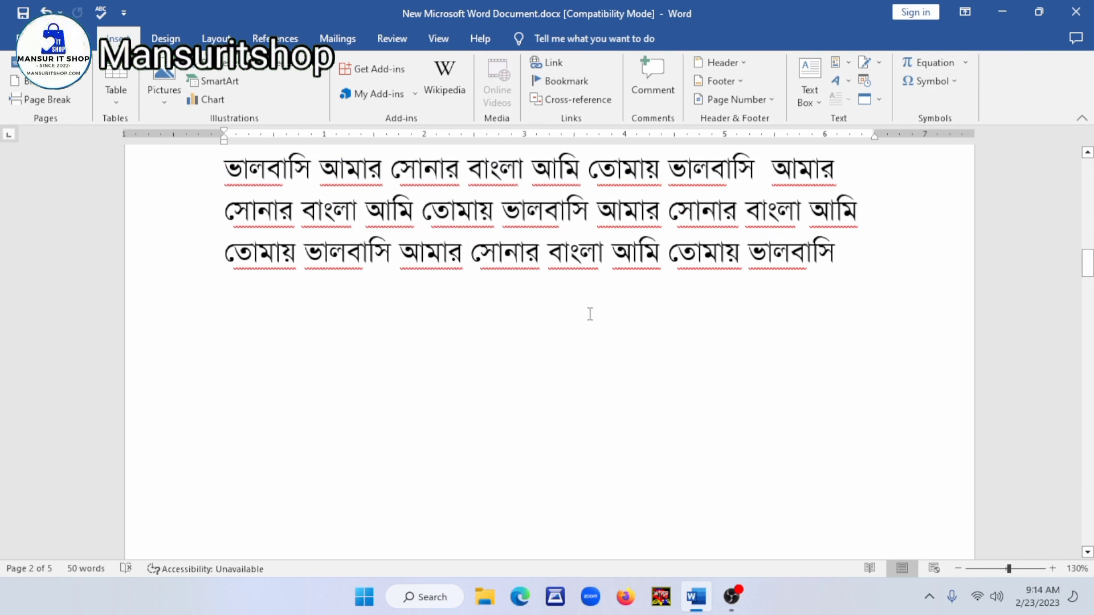
pyautogui.click(876, 260)
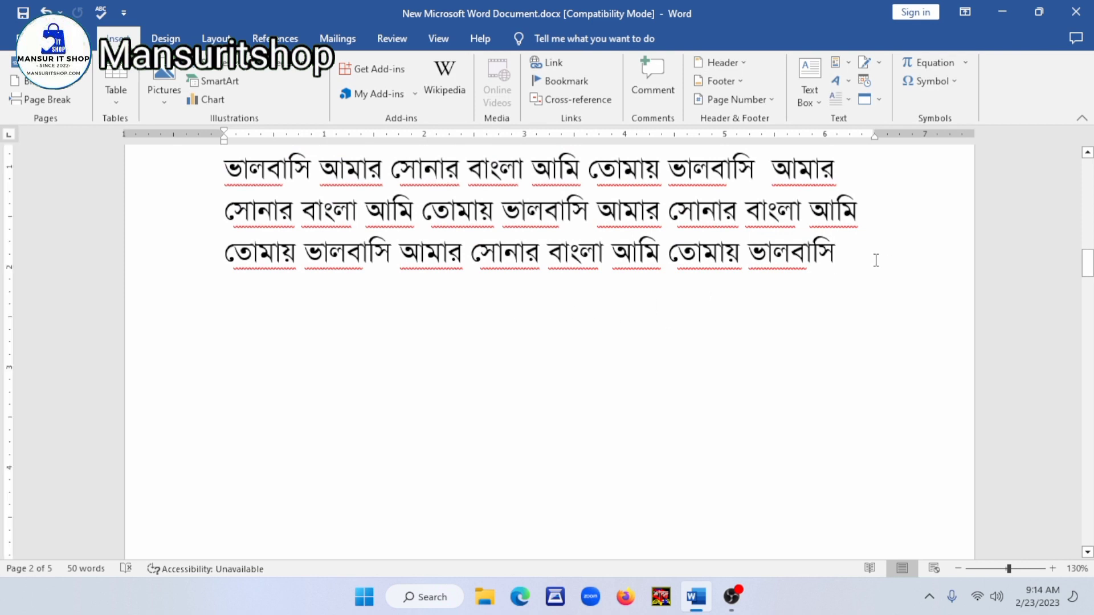
pyautogui.hotkey('ctrl', 'End')
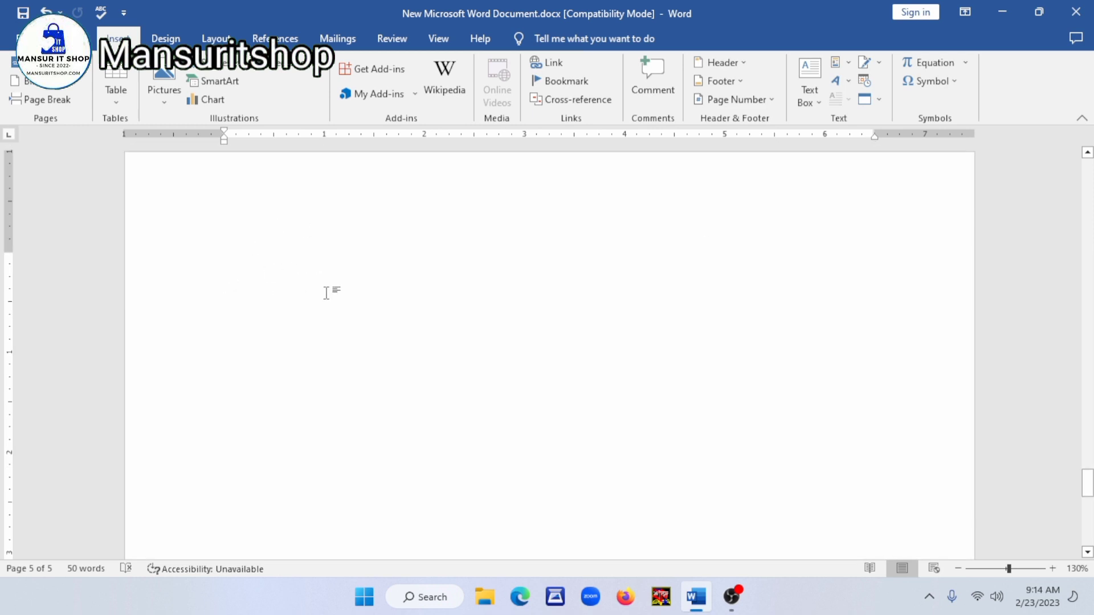
# Show all pages side by side at 30% zoom and move the cursor to the cover page and back to the last page
pyautogui.scroll(-10, 408, 306)
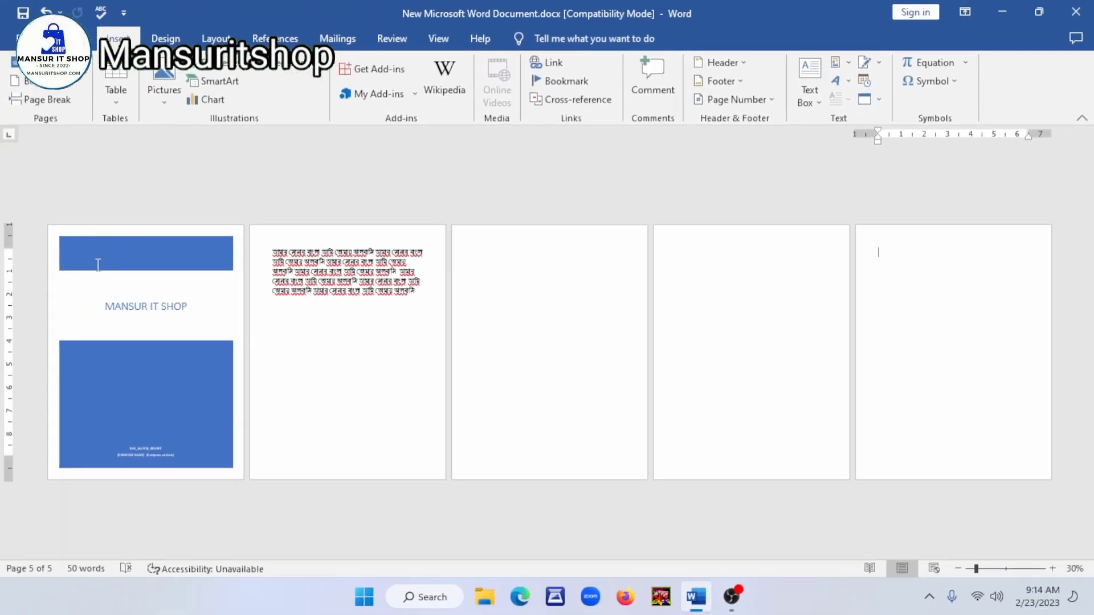
pyautogui.click(98, 265)
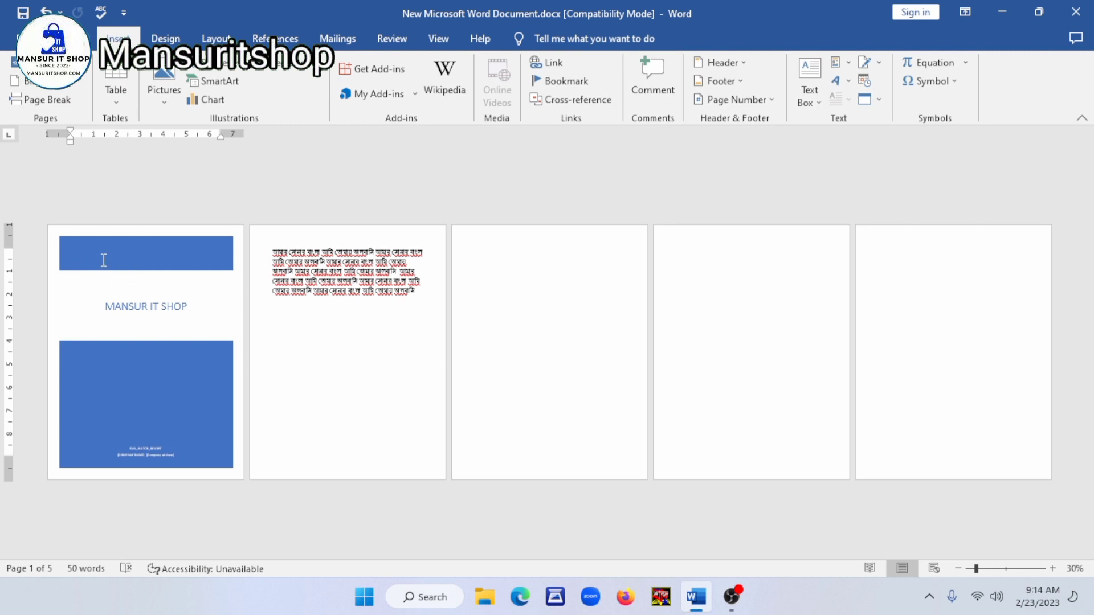
pyautogui.click(923, 283)
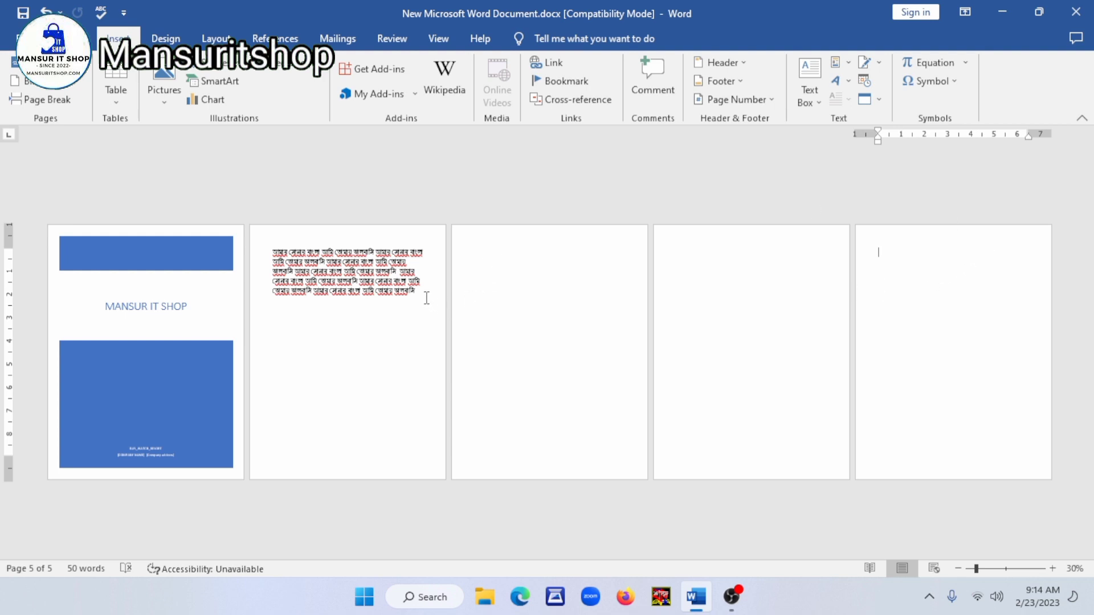
# Select the whole Bengali paragraph, zoom in on it to 110%, and clear the selection
pyautogui.moveTo(425, 297); pyautogui.dragTo(274, 249)
pyautogui.scroll(8, 317, 276)
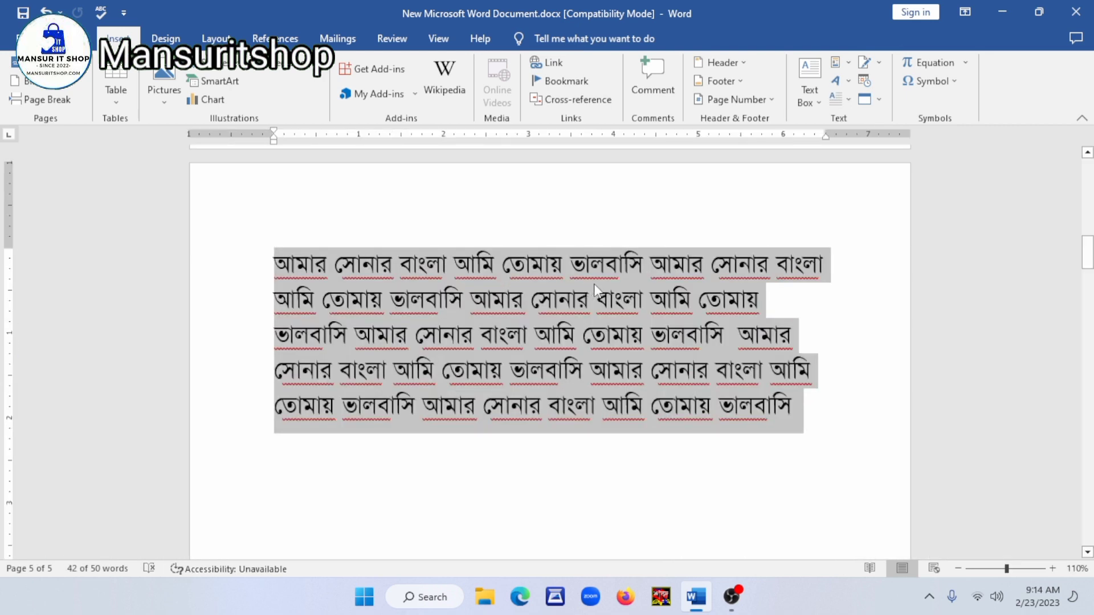
pyautogui.scroll(2, 640, 276)
pyautogui.scroll(-2, 644, 283)
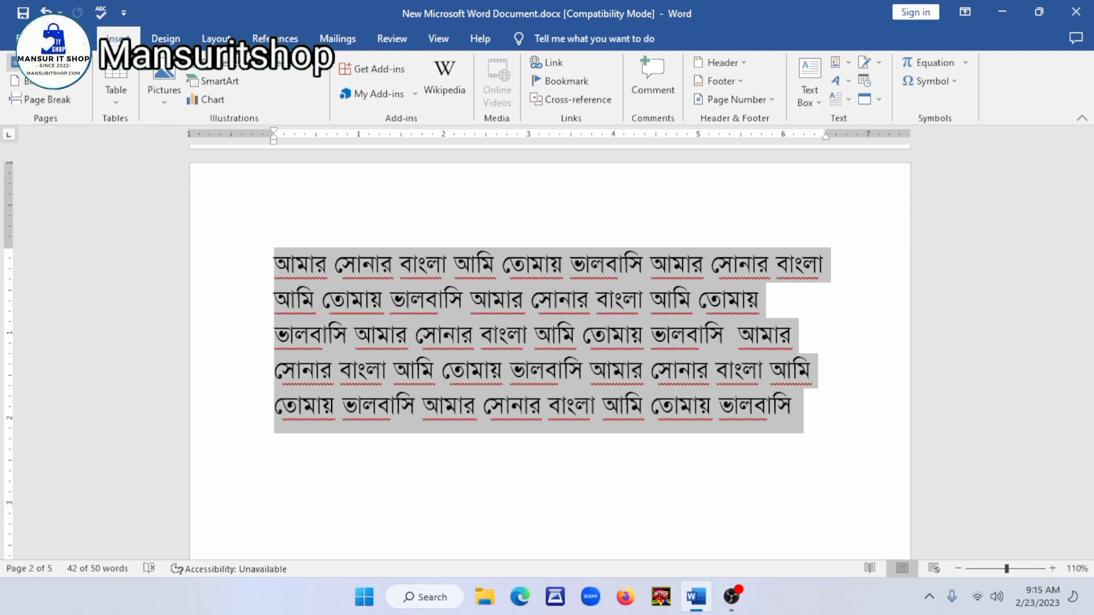
pyautogui.click(282, 418)
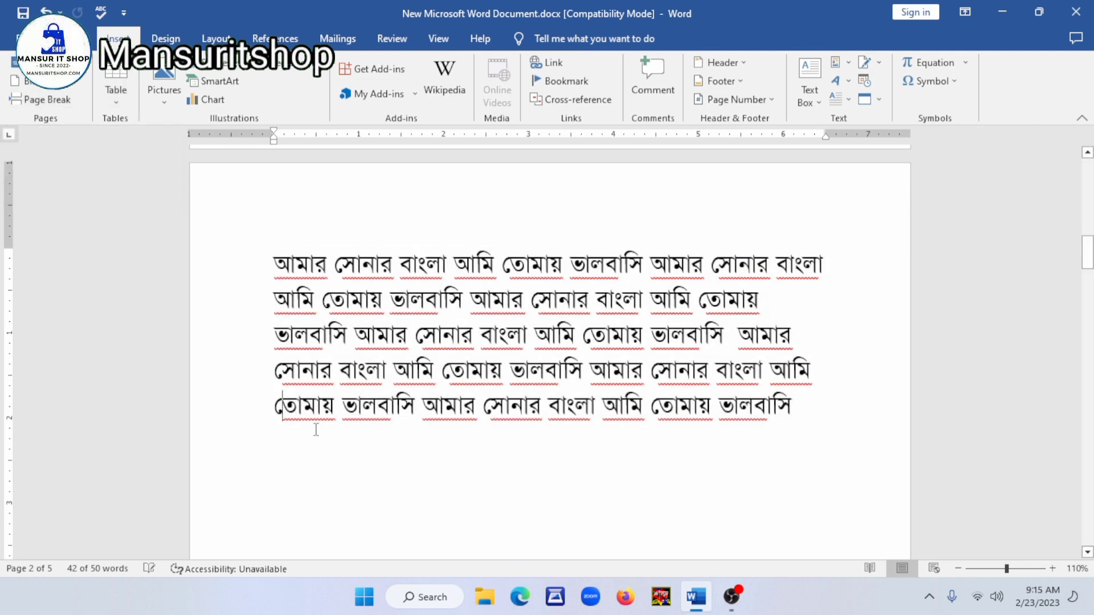
# Insert a table with ten columns and one row on a new line below the Bengali text
pyautogui.click(819, 414)
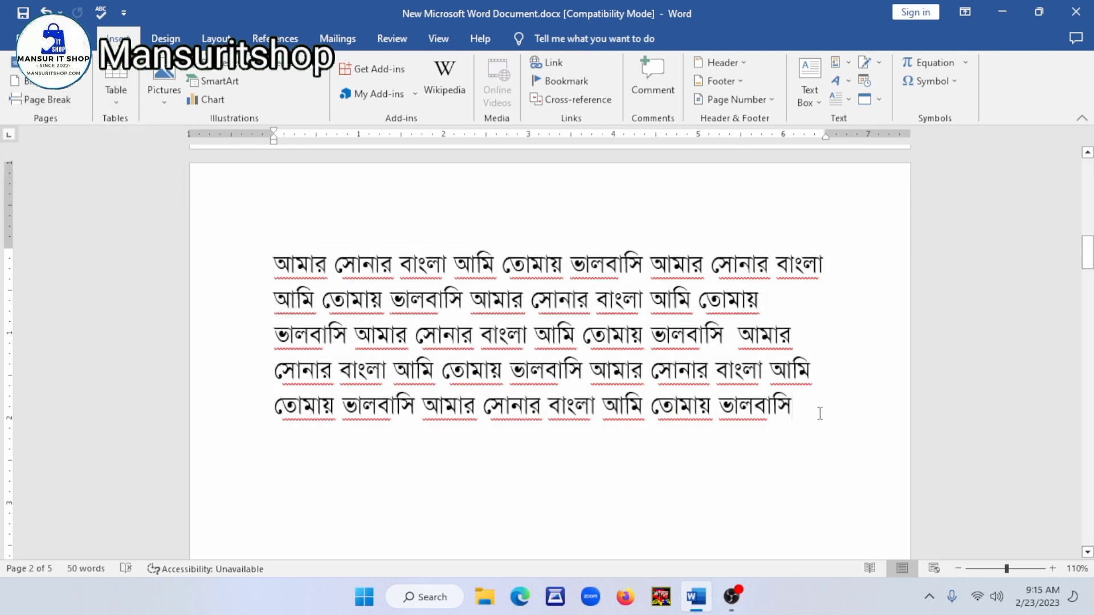
pyautogui.press('Return')
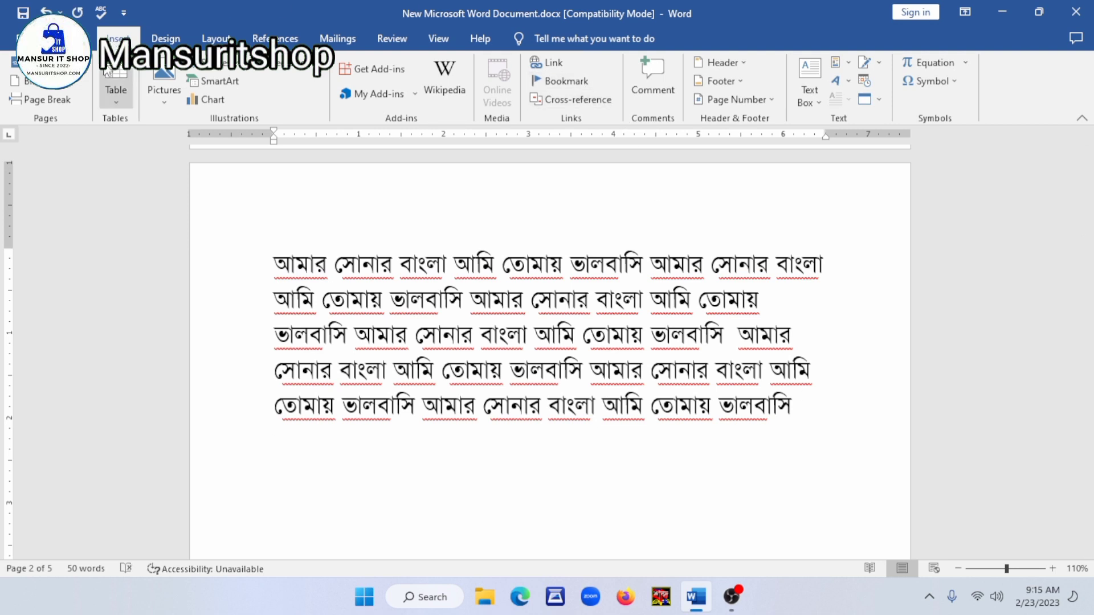
pyautogui.click(117, 75)
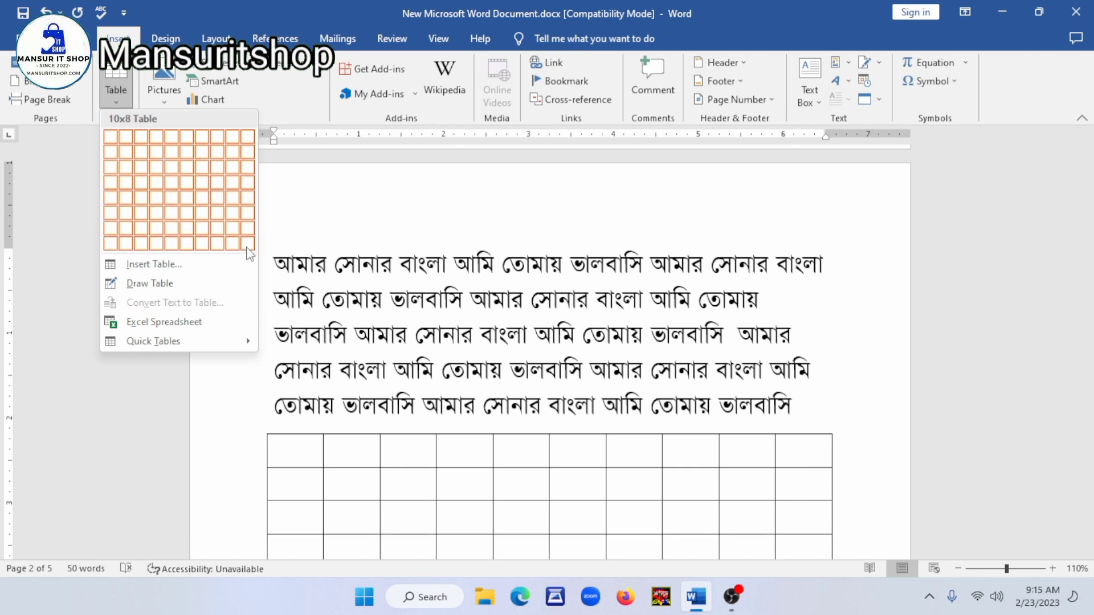
pyautogui.click(249, 138)
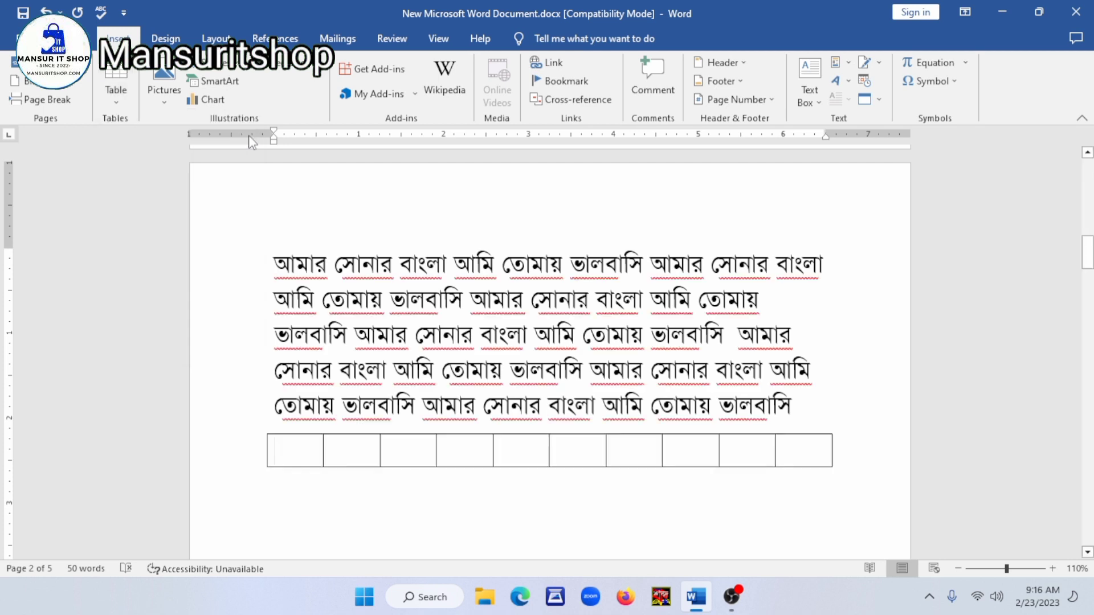
# Insert a column to the right of the last column in the one-row table below the Bengali text
pyautogui.rightClick(828, 443)
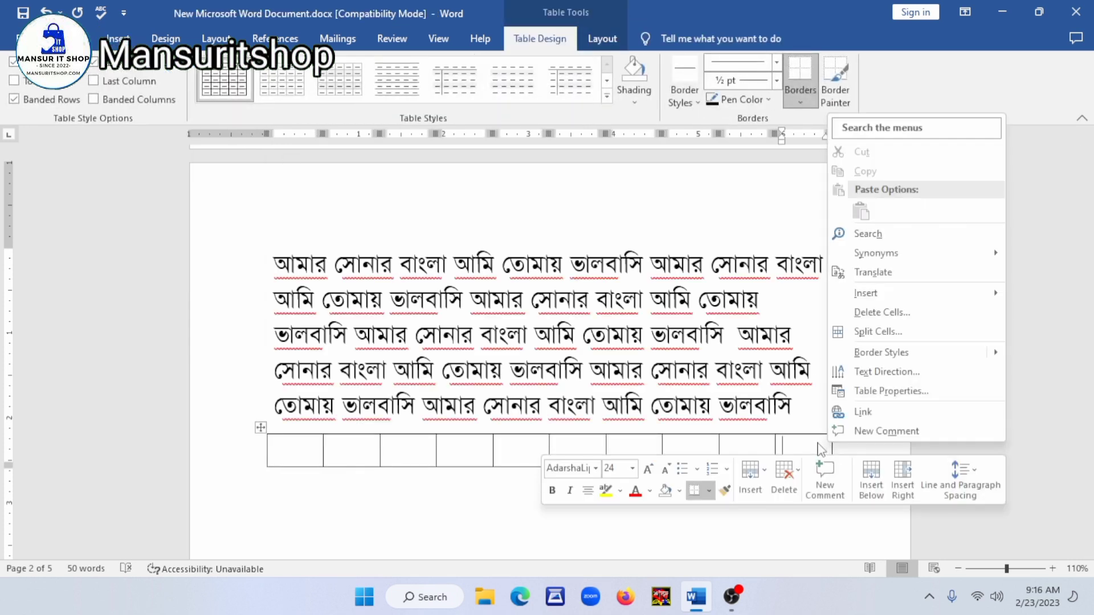
pyautogui.moveTo(895, 294)
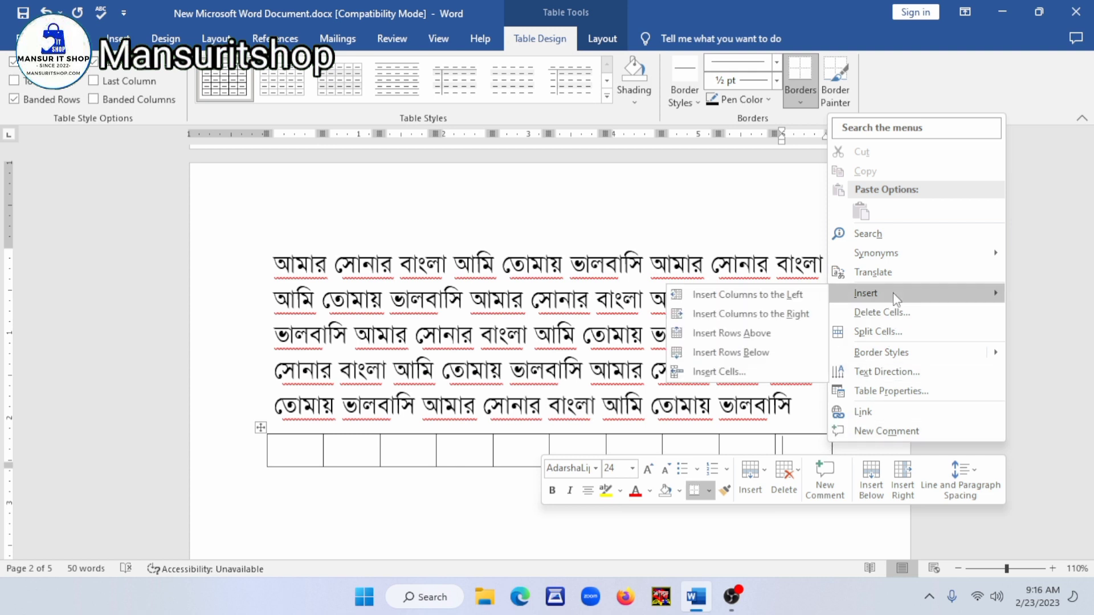
pyautogui.click(716, 315)
pyautogui.click(819, 465)
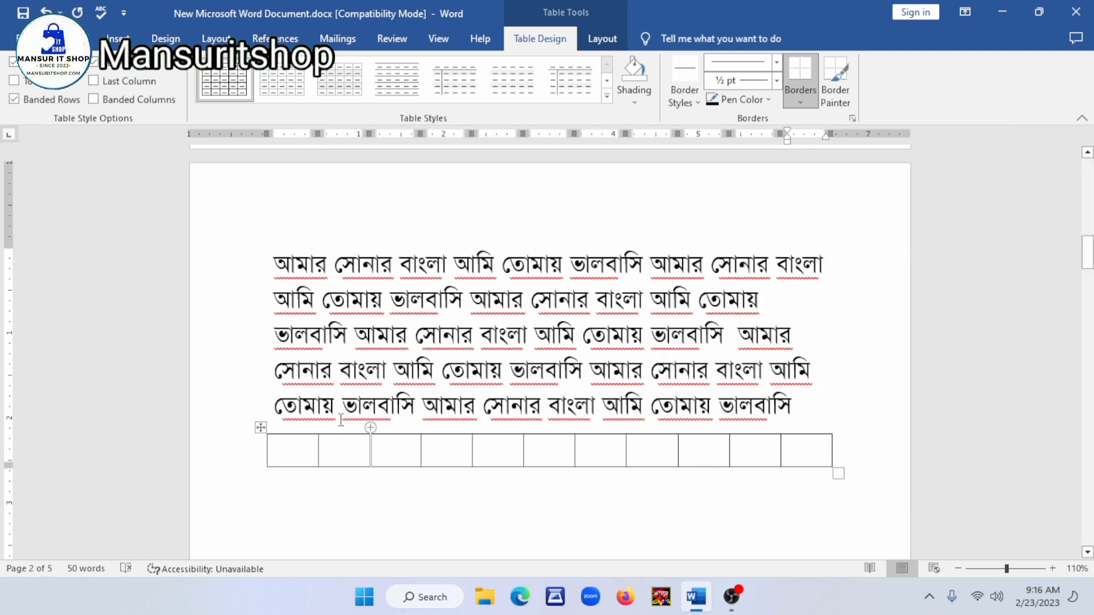
# Select the whole table below the Bengali text and delete it
pyautogui.click(261, 428)
pyautogui.click(272, 446)
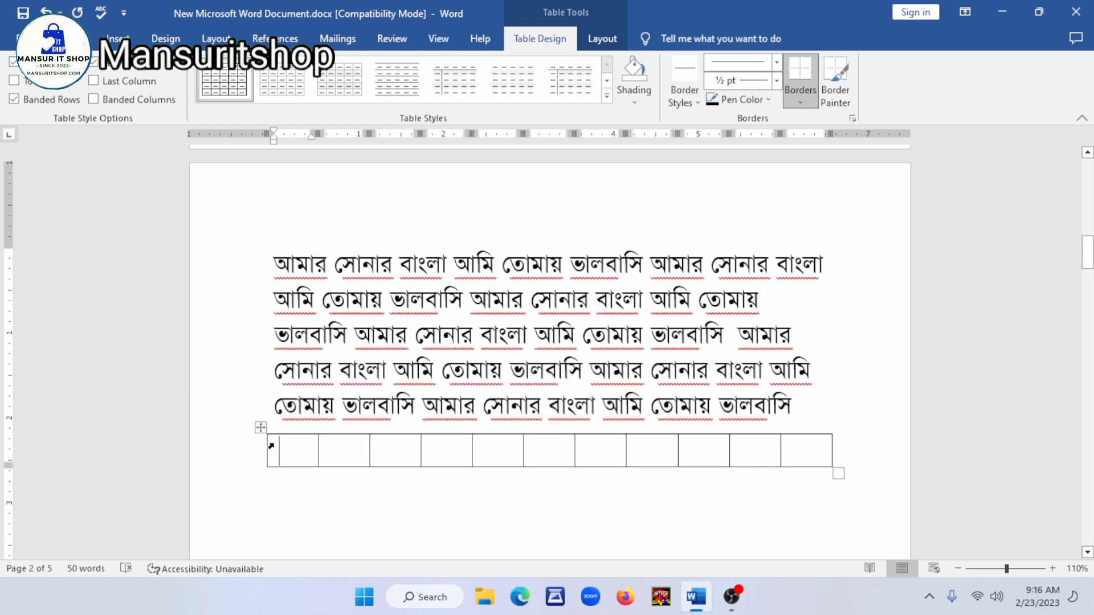
pyautogui.click(259, 428)
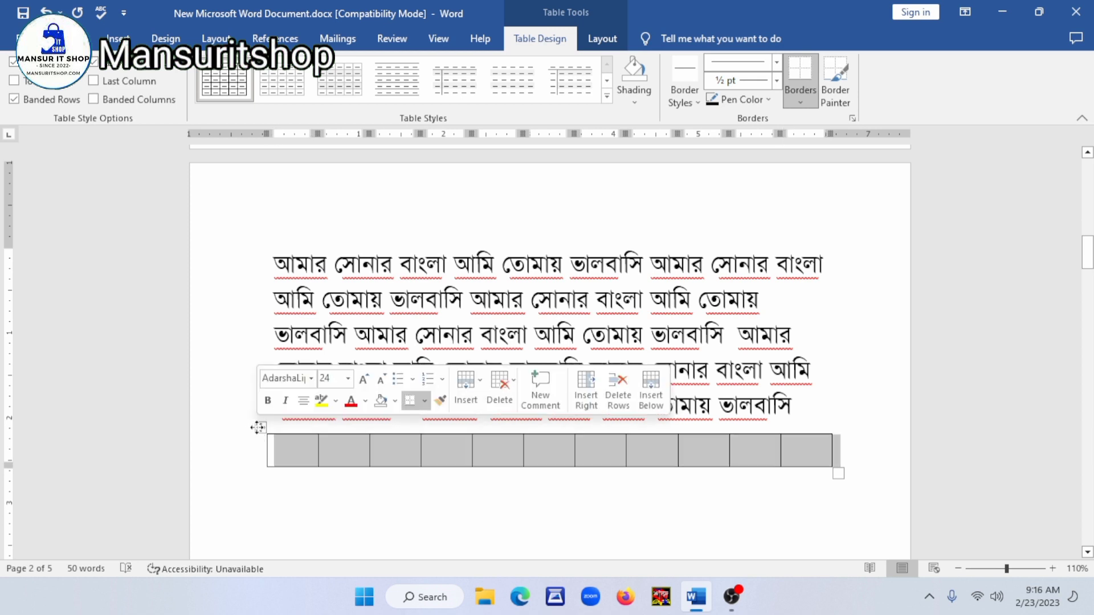
pyautogui.press('BackSpace')
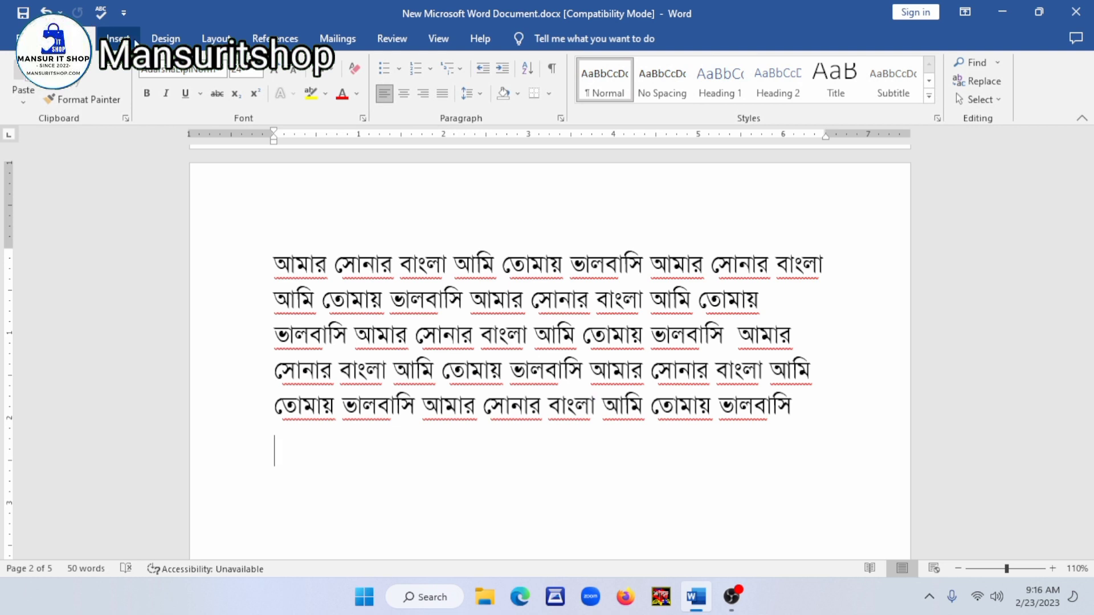
# Insert a table with 11 columns and 1 row below the Bengali text, entering its size in the Insert Table dialog
pyautogui.click(118, 38)
pyautogui.click(114, 93)
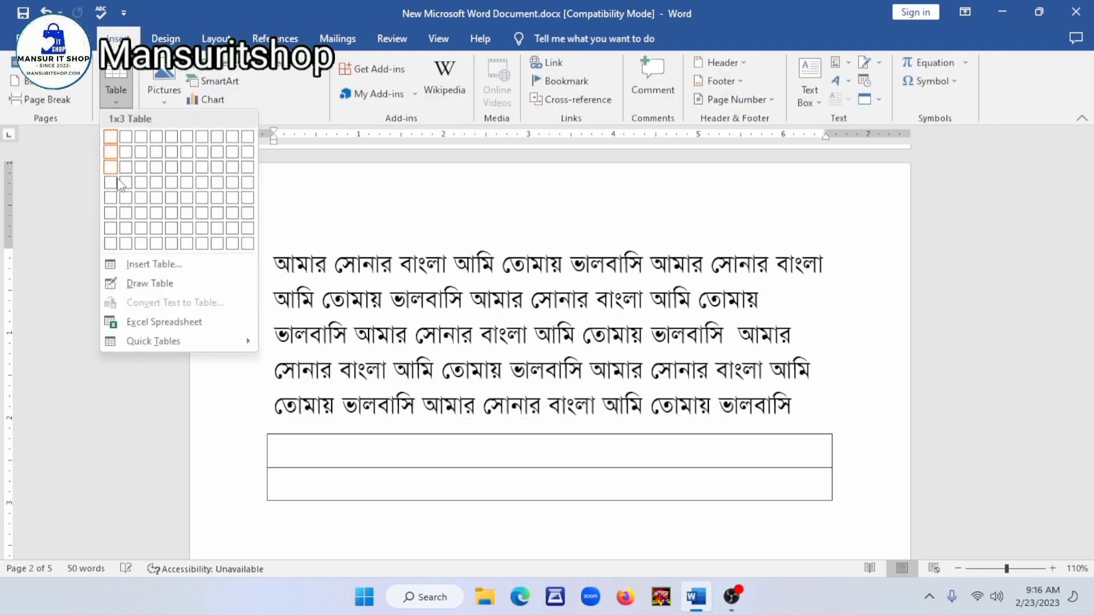
pyautogui.click(170, 266)
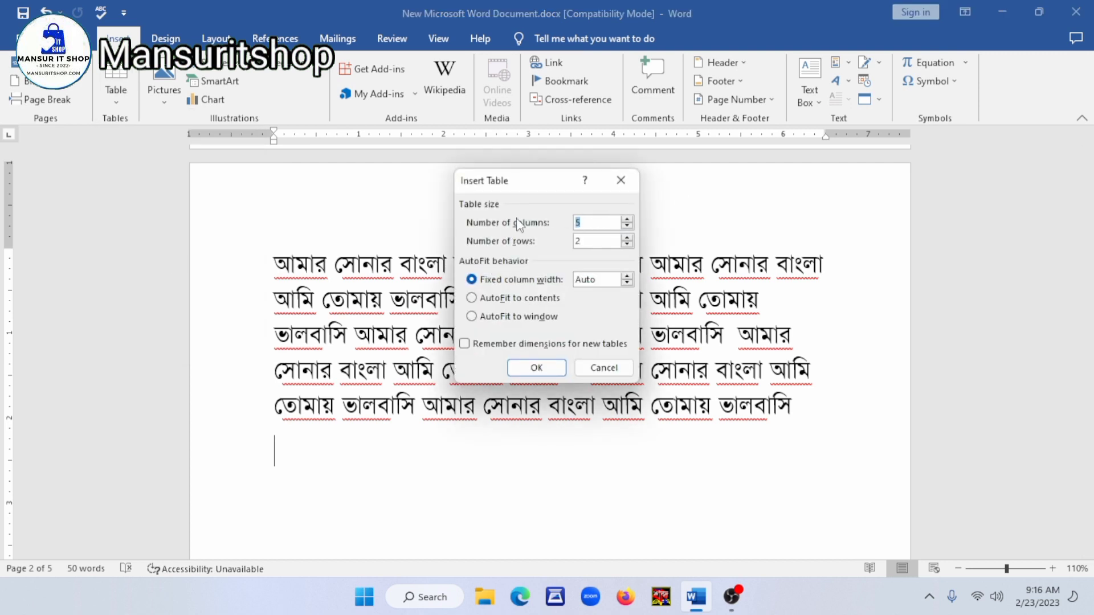
pyautogui.write('11')
pyautogui.press('Tab')
pyautogui.write('1')
pyautogui.press('Return')
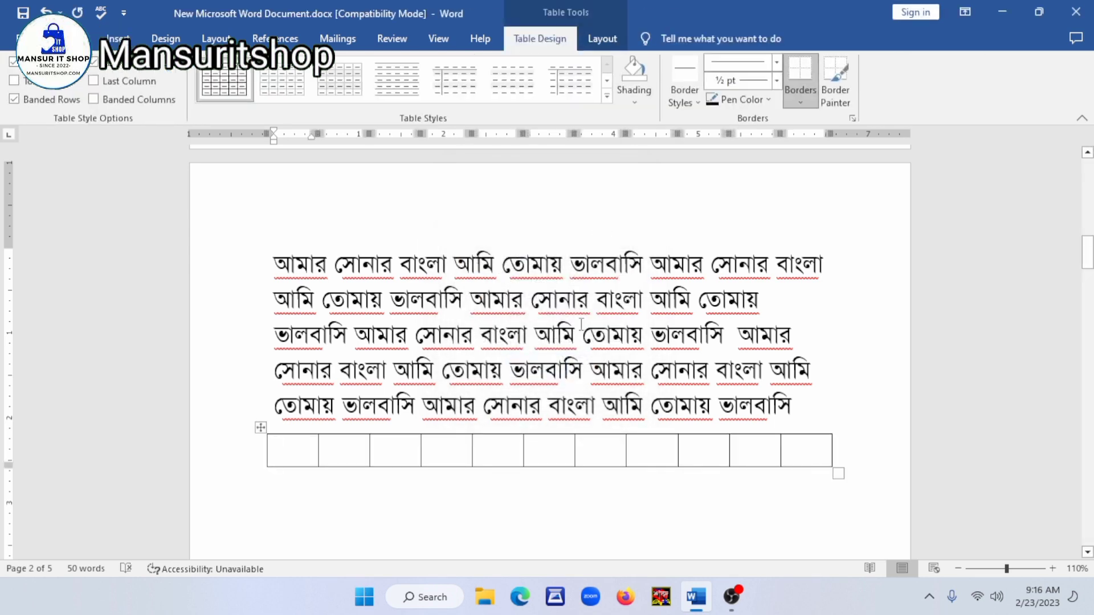
# Fill the first ten cells of the row with "ও" and enter "ওম" in the last cell
pyautogui.scroll(-3, 555, 310)
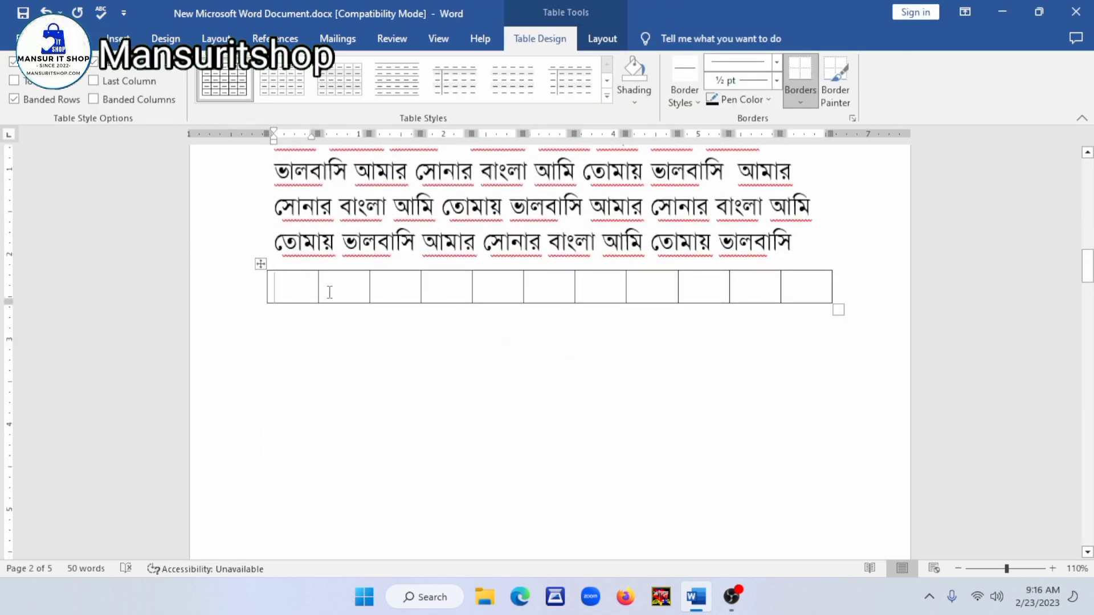
pyautogui.write('ও')
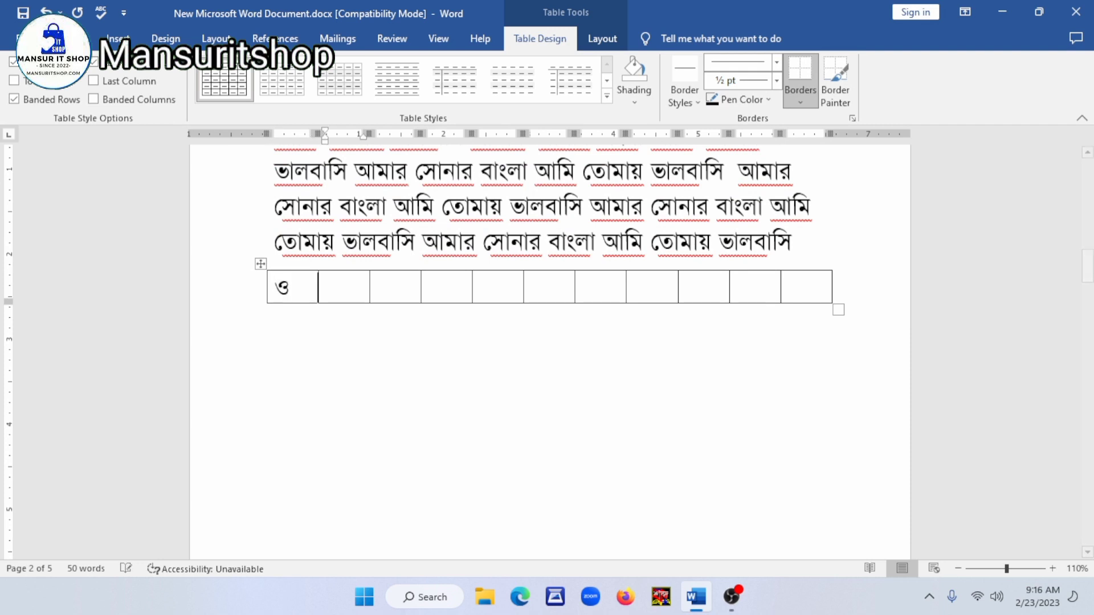
pyautogui.press('Tab')
pyautogui.write('ও')
pyautogui.press('Tab')
pyautogui.write('ও')
pyautogui.press('Tab')
pyautogui.write('ও\tও\tও\tও\t')
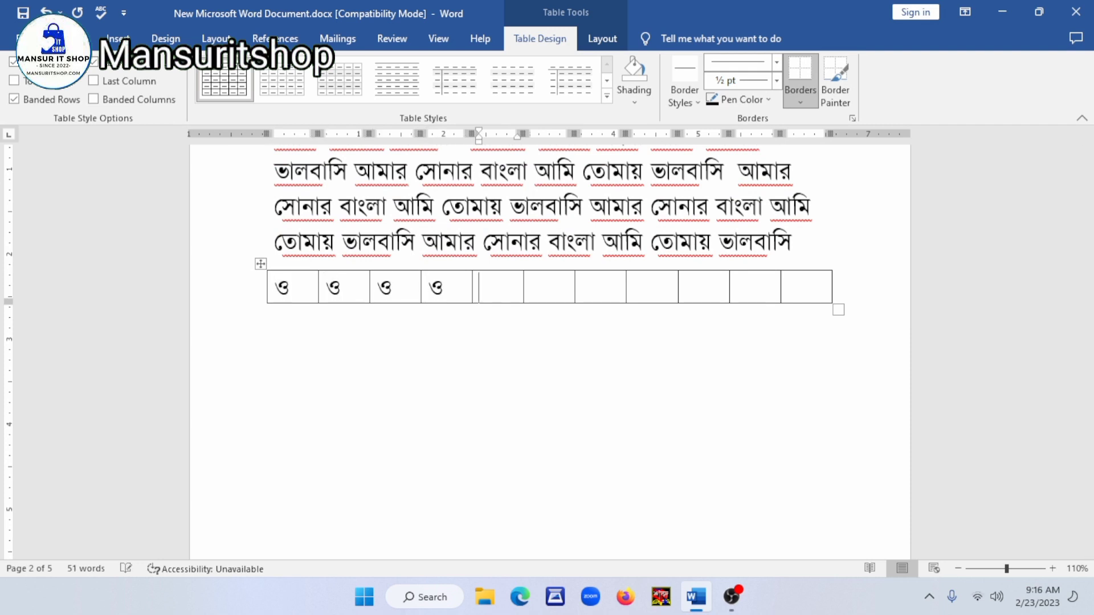
pyautogui.write('ও\tও\tও')
pyautogui.press('Tab')
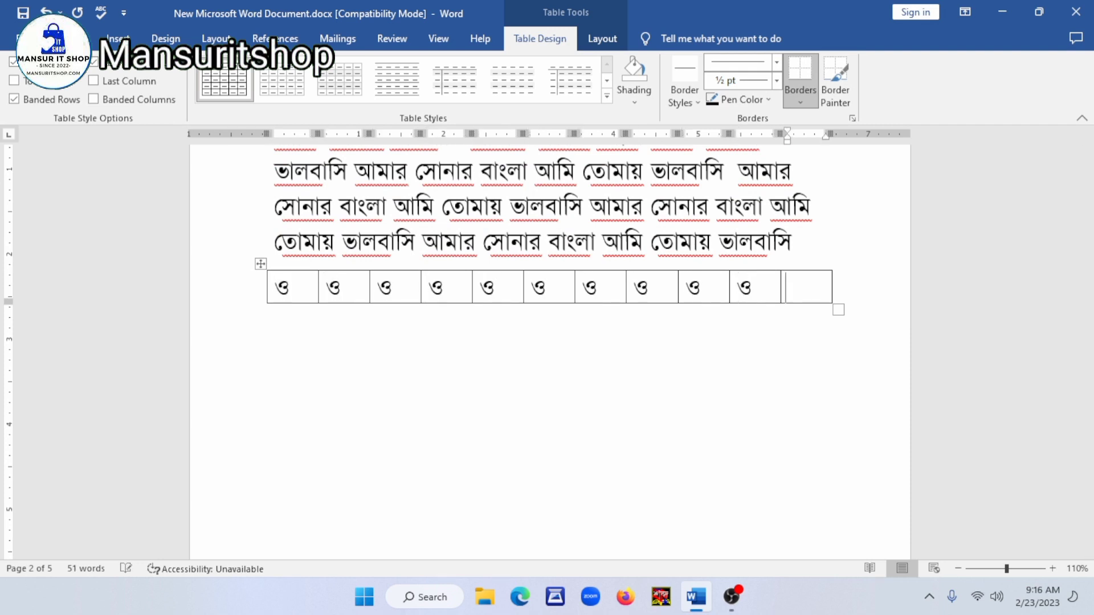
pyautogui.write('মম')
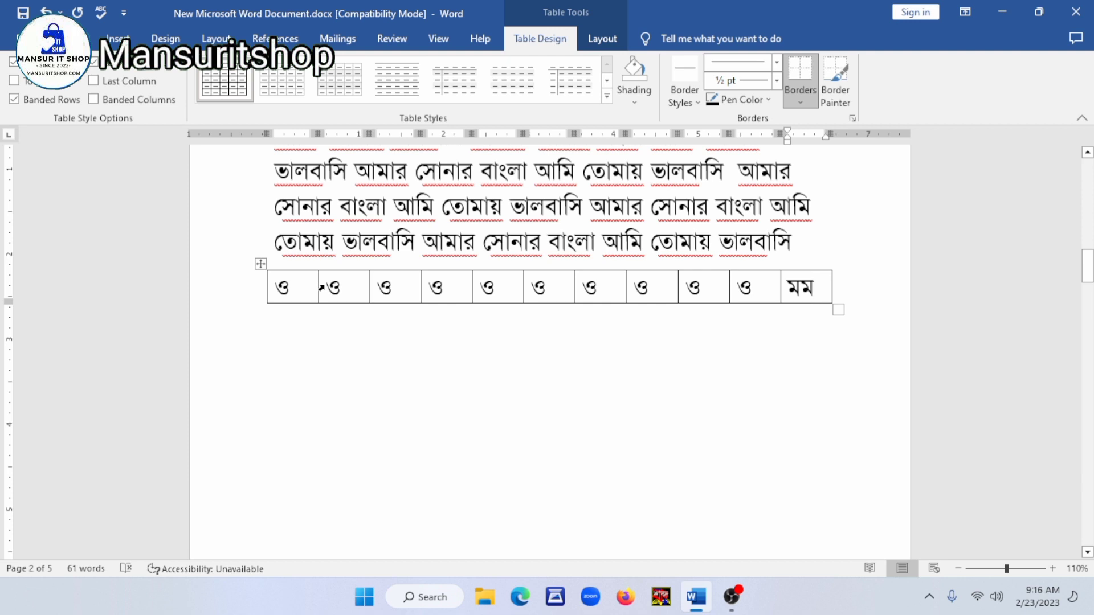
# Add three empty rows to the end of the table and clear the text from the first row's cells
pyautogui.press('Tab')
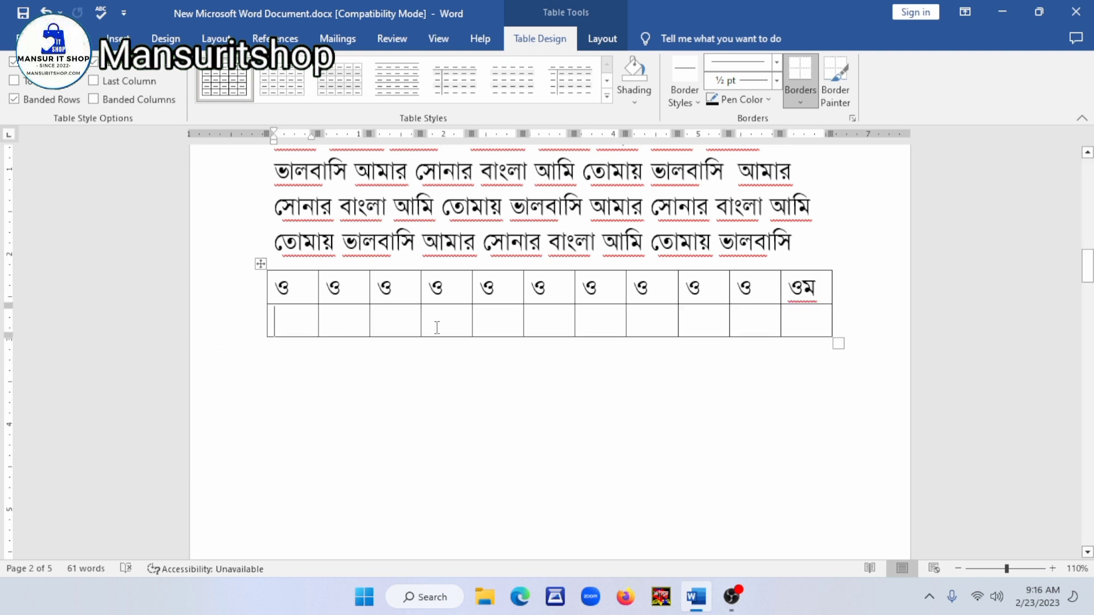
pyautogui.click(822, 321)
pyautogui.press('Tab')
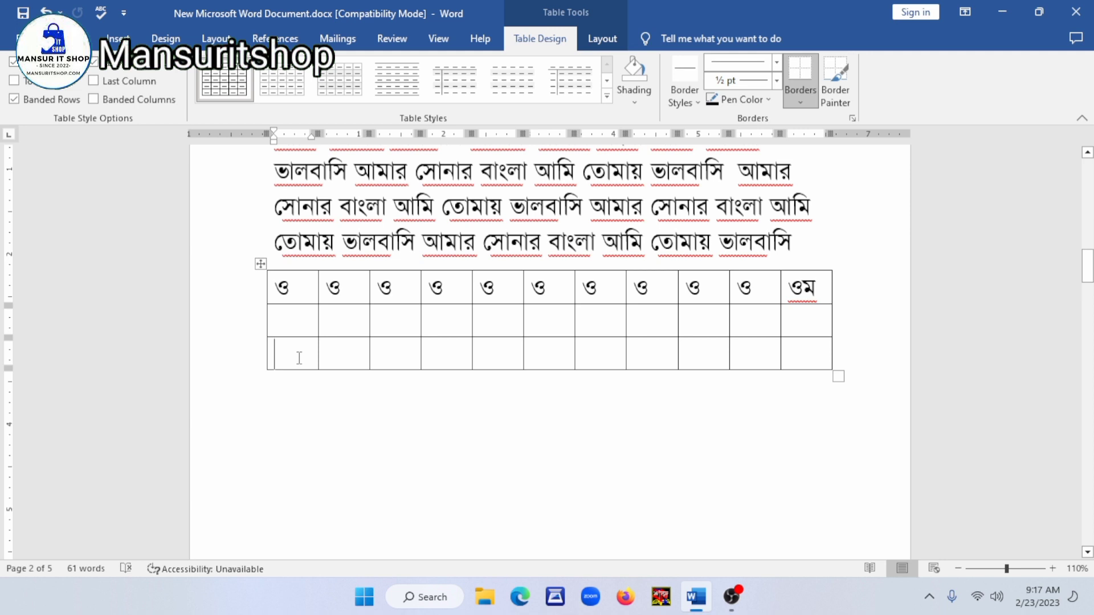
pyautogui.click(838, 349)
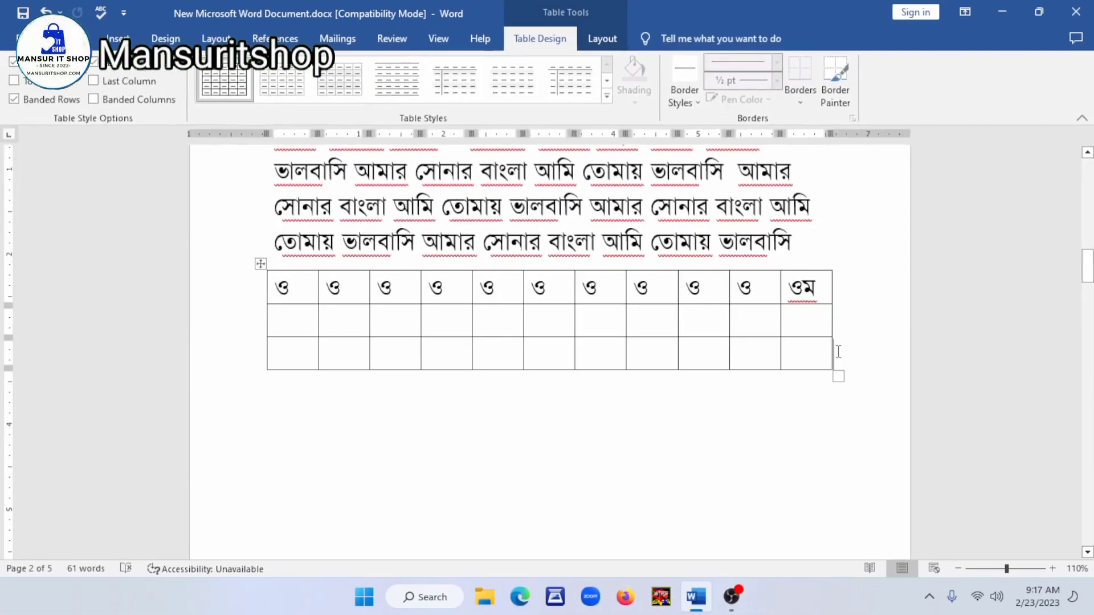
pyautogui.press('Return')
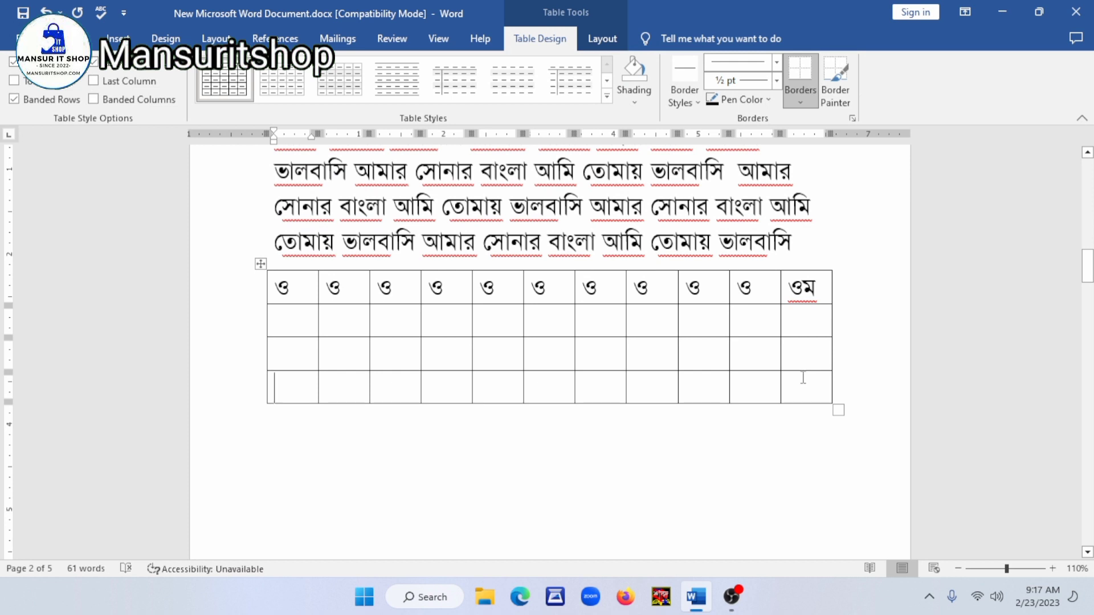
pyautogui.moveTo(304, 289); pyautogui.dragTo(781, 283)
pyautogui.press('Delete')
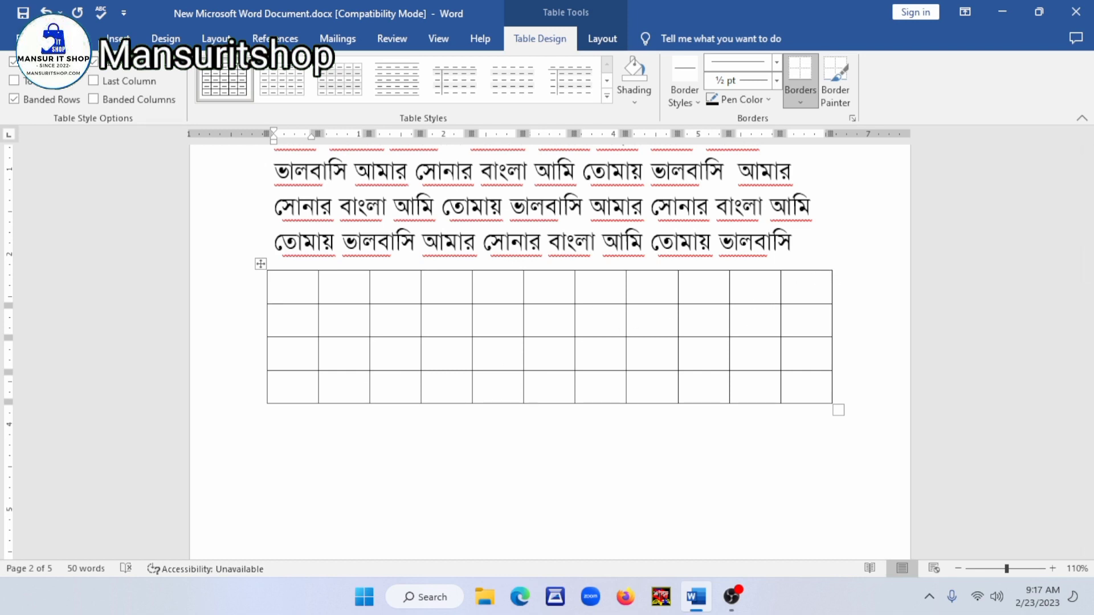
# Use Draw Table to draw diagonals from upper right to lower left in the last column's second, third and fourth cells
pyautogui.click(118, 38)
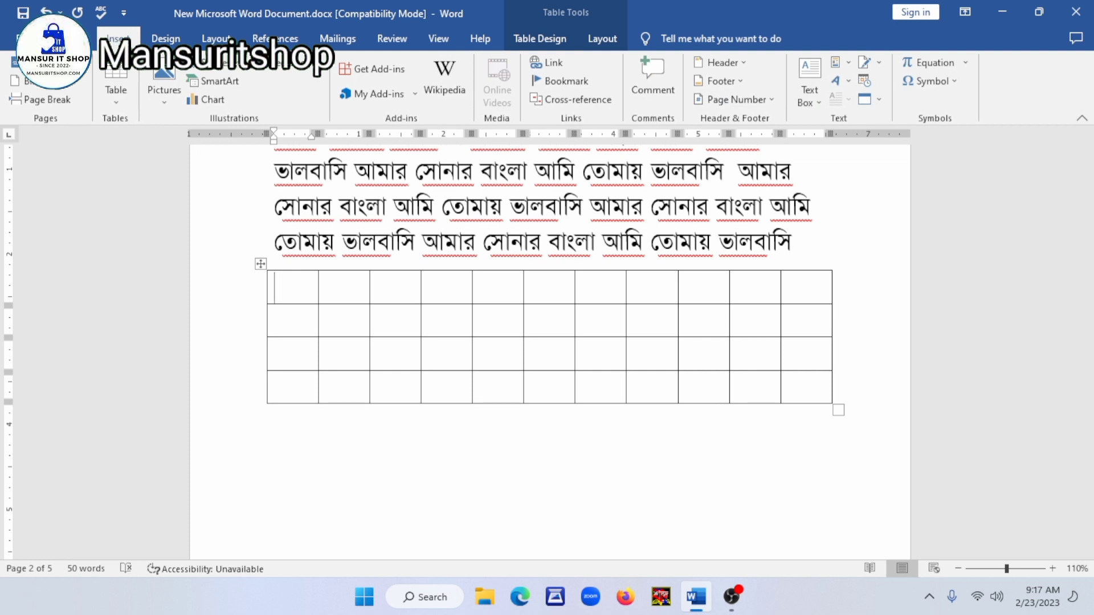
pyautogui.click(114, 96)
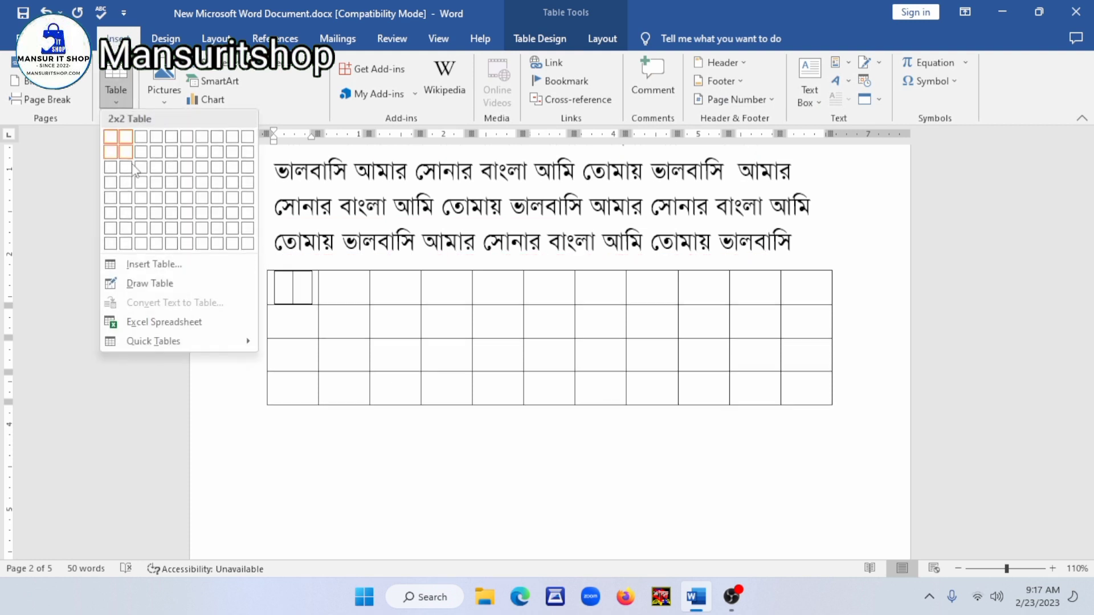
pyautogui.click(157, 284)
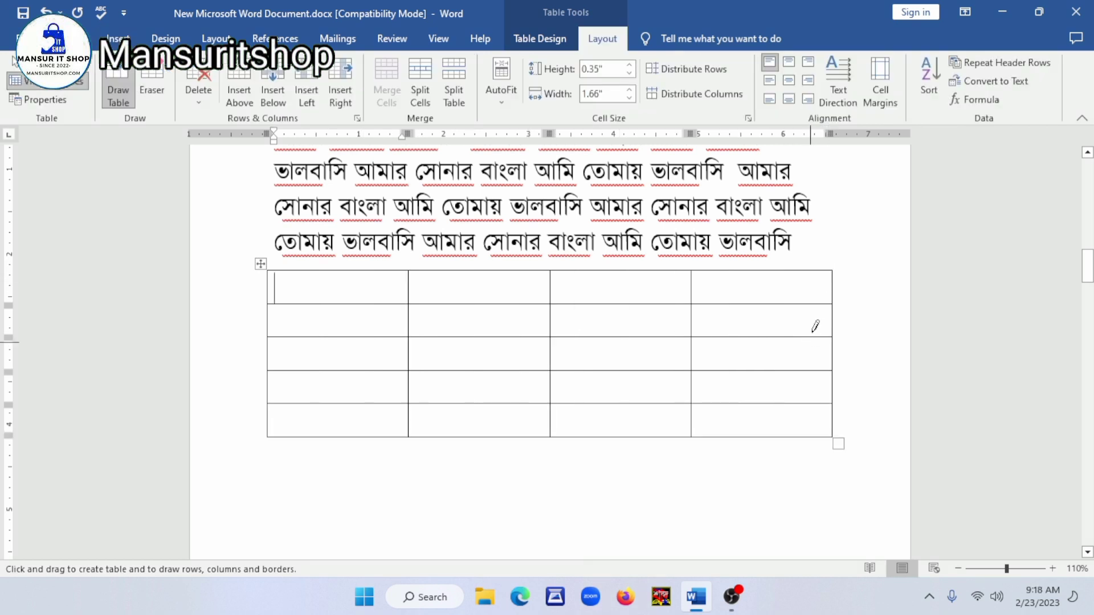
pyautogui.moveTo(832, 304)
pyautogui.mouseDown()
pyautogui.moveTo(650, 366)
pyautogui.moveTo(689, 325)
pyautogui.mouseUp()
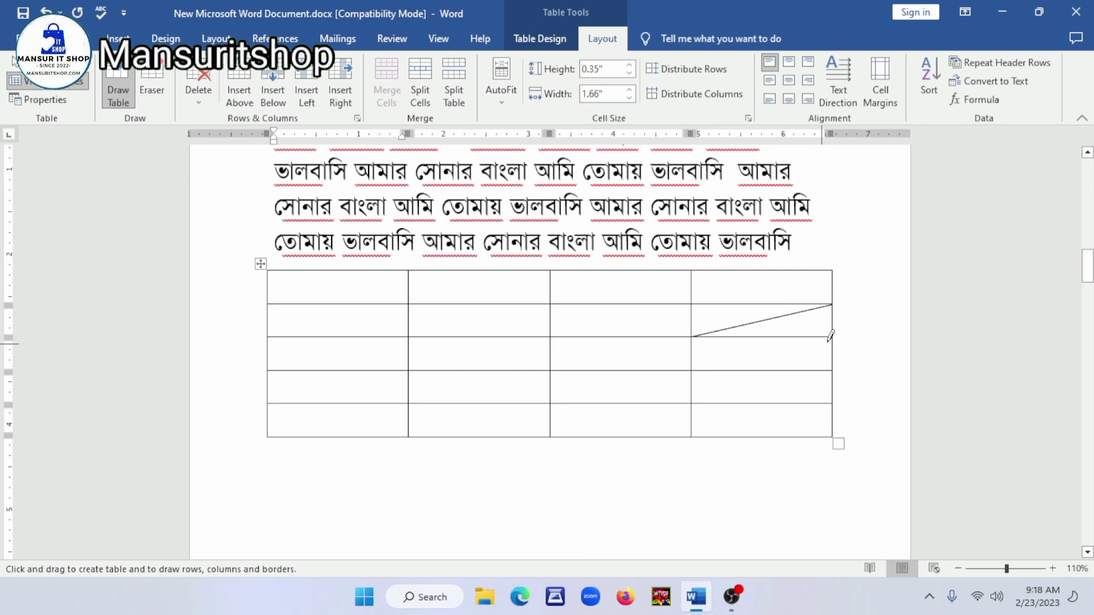
pyautogui.moveTo(832, 337)
pyautogui.mouseDown()
pyautogui.moveTo(623, 374)
pyautogui.moveTo(693, 369)
pyautogui.mouseUp()
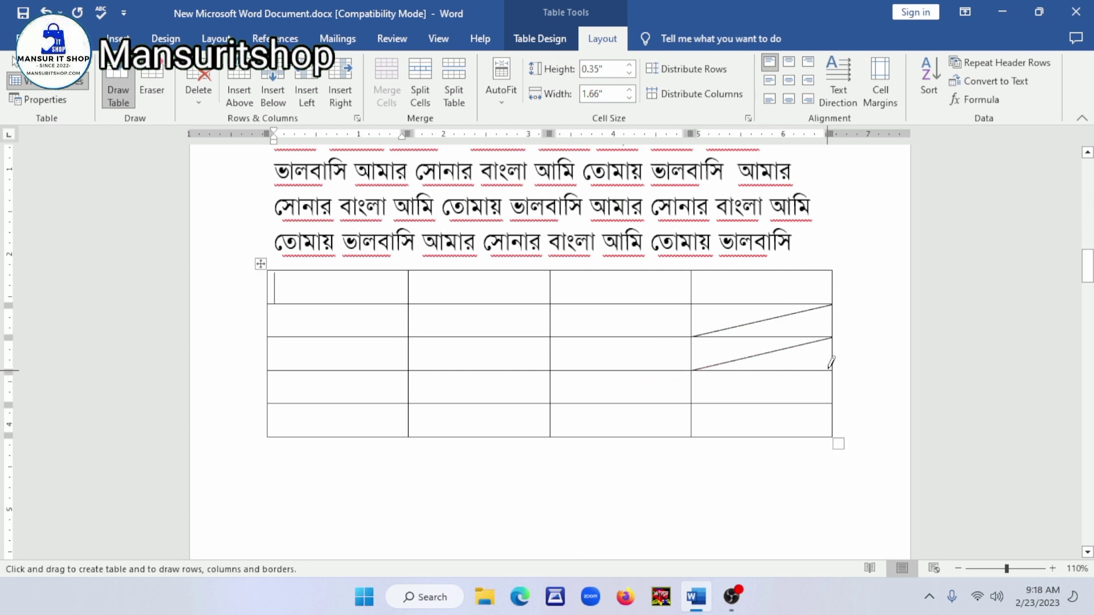
pyautogui.moveTo(832, 371); pyautogui.dragTo(693, 403)
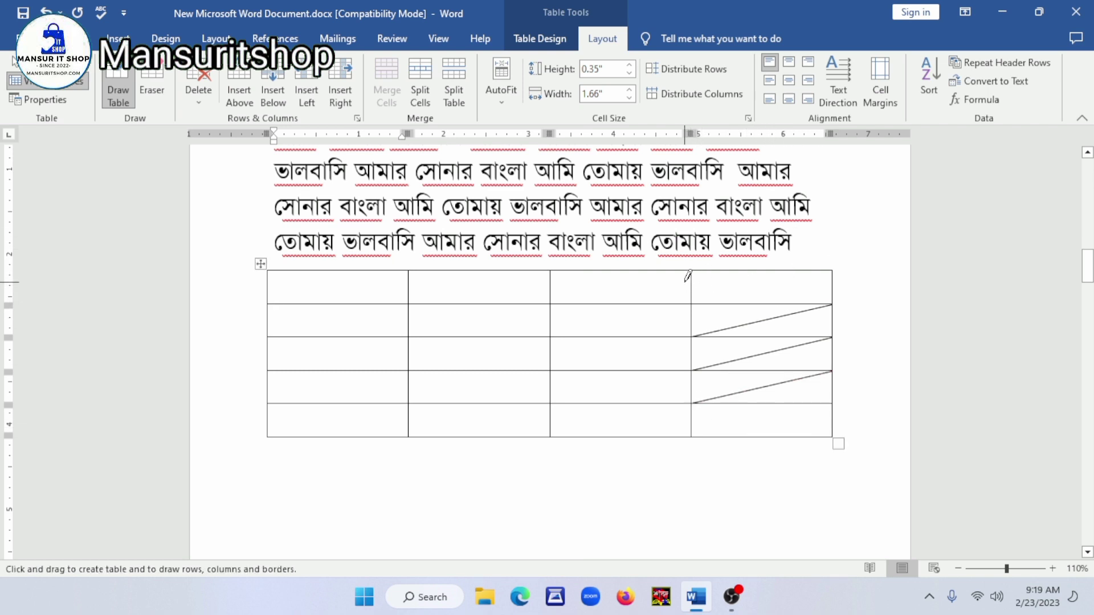
# Draw downward diagonals in the last column's first two cells and the second column's second cell, and leave table drawing
pyautogui.moveTo(690, 272); pyautogui.dragTo(820, 290)
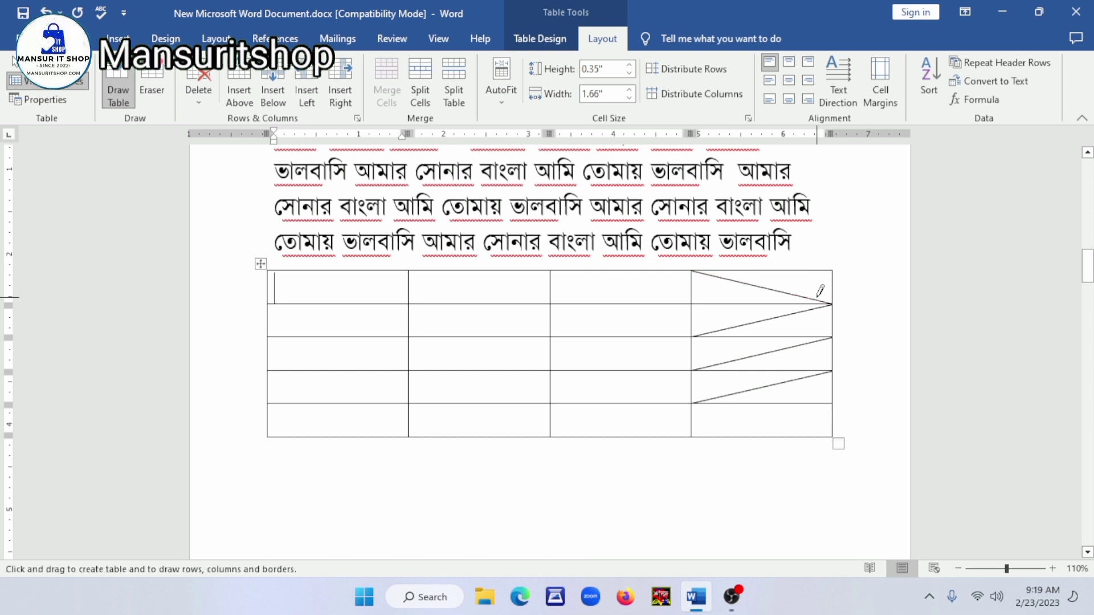
pyautogui.moveTo(693, 305)
pyautogui.mouseDown()
pyautogui.moveTo(813, 321)
pyautogui.moveTo(828, 335)
pyautogui.mouseUp()
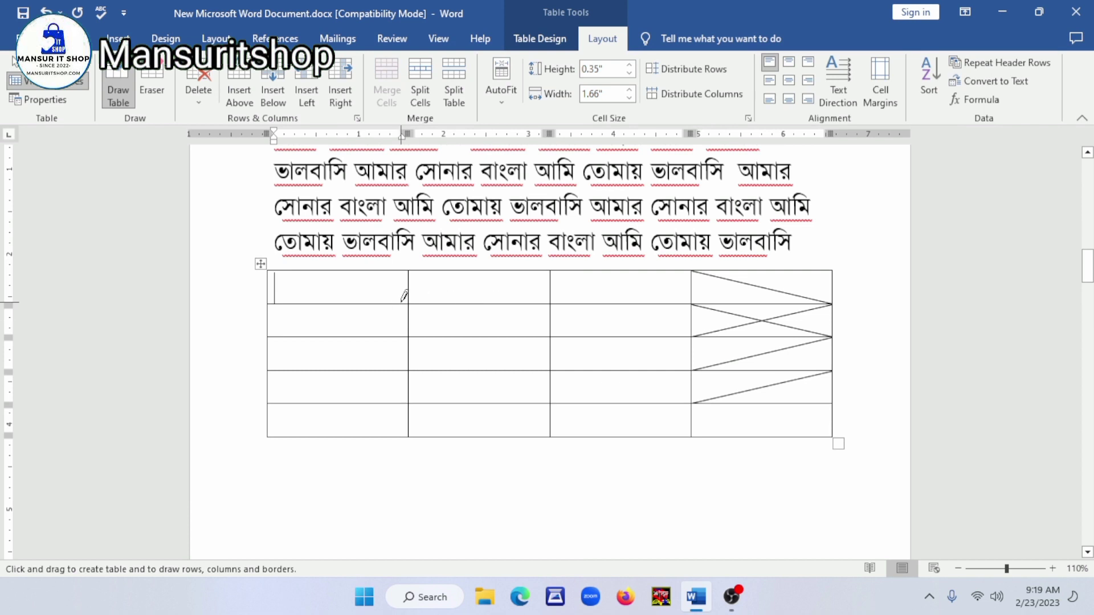
pyautogui.moveTo(457, 311)
pyautogui.mouseDown()
pyautogui.moveTo(548, 315)
pyautogui.moveTo(563, 288)
pyautogui.moveTo(554, 365)
pyautogui.mouseUp()
pyautogui.moveTo(414, 306)
pyautogui.mouseDown()
pyautogui.moveTo(521, 317)
pyautogui.moveTo(552, 335)
pyautogui.mouseUp()
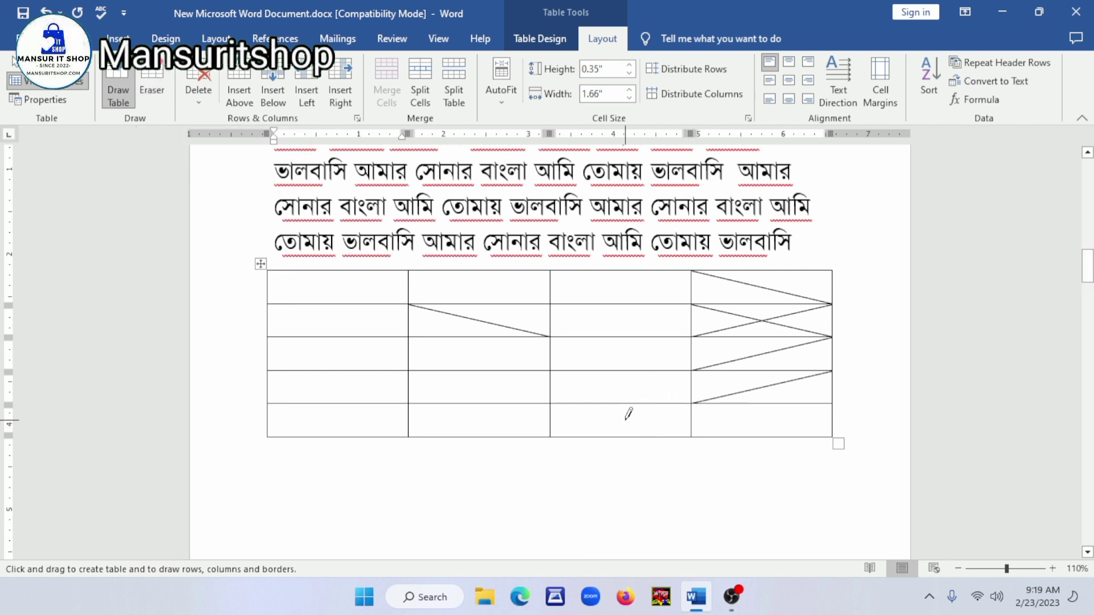
pyautogui.press('Escape')
# Add a new row at the end of the table from its last cell and place the cursor in the fifth row's first cell
pyautogui.click(769, 425)
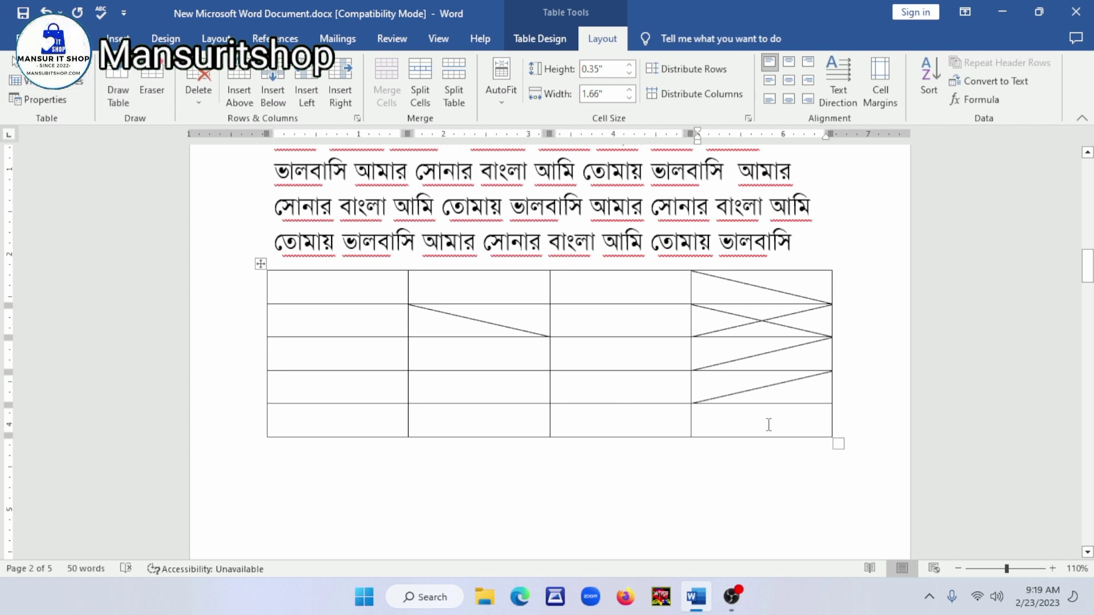
pyautogui.press('Tab')
pyautogui.click(376, 424)
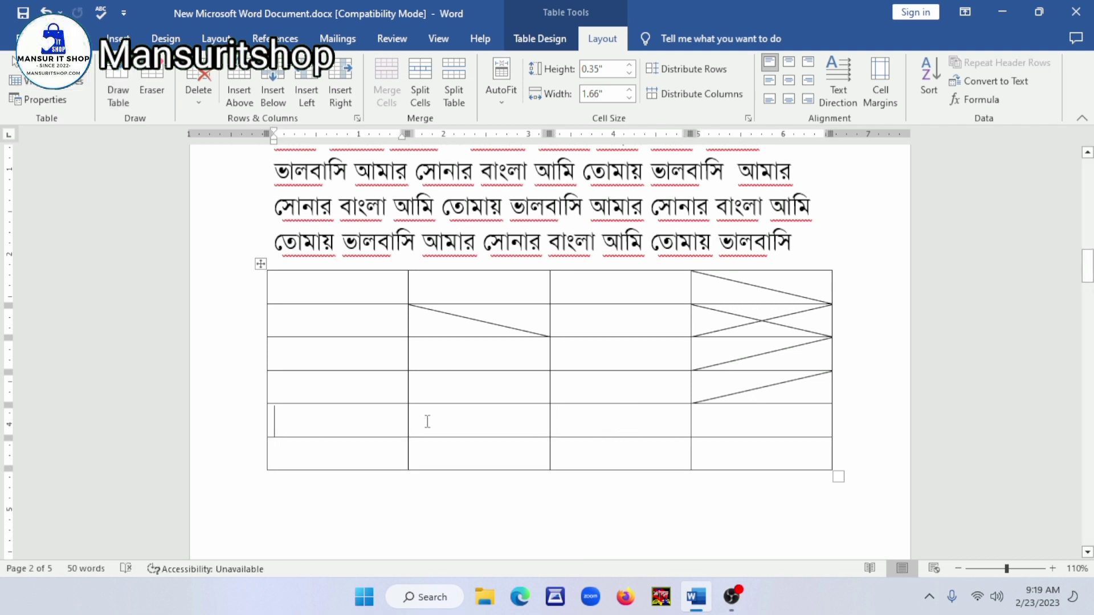
# Copy the word "বাংলা" from the last text line and paste it into the third cell of the table's fifth row
pyautogui.moveTo(539, 255)
pyautogui.moveTo(590, 242); pyautogui.dragTo(548, 242)
pyautogui.hotkey('ctrl', 'c')
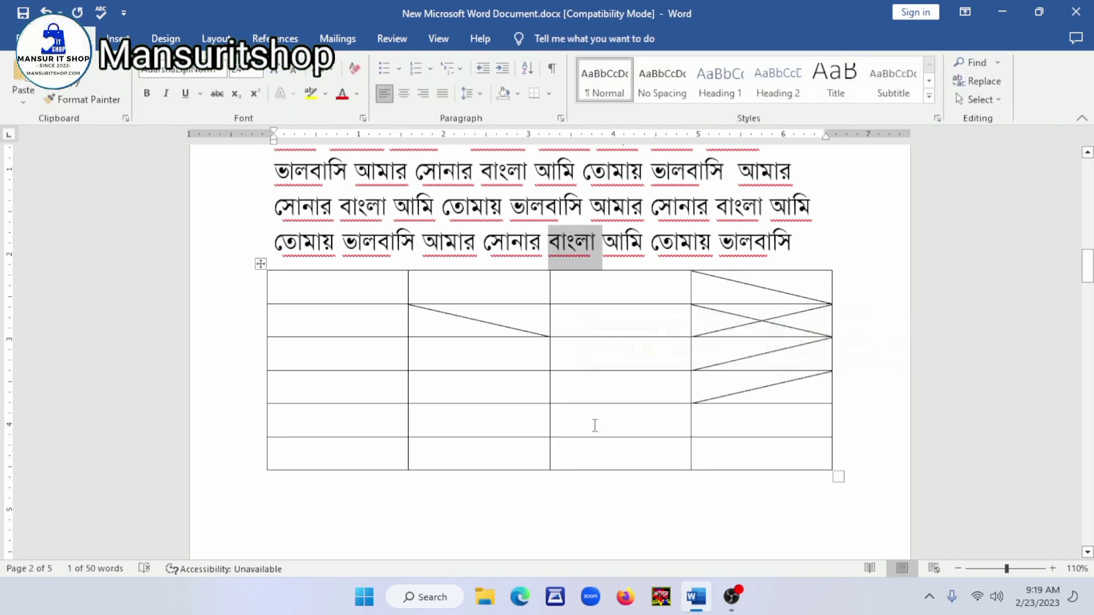
pyautogui.click(588, 427)
pyautogui.hotkey('ctrl', 'v')
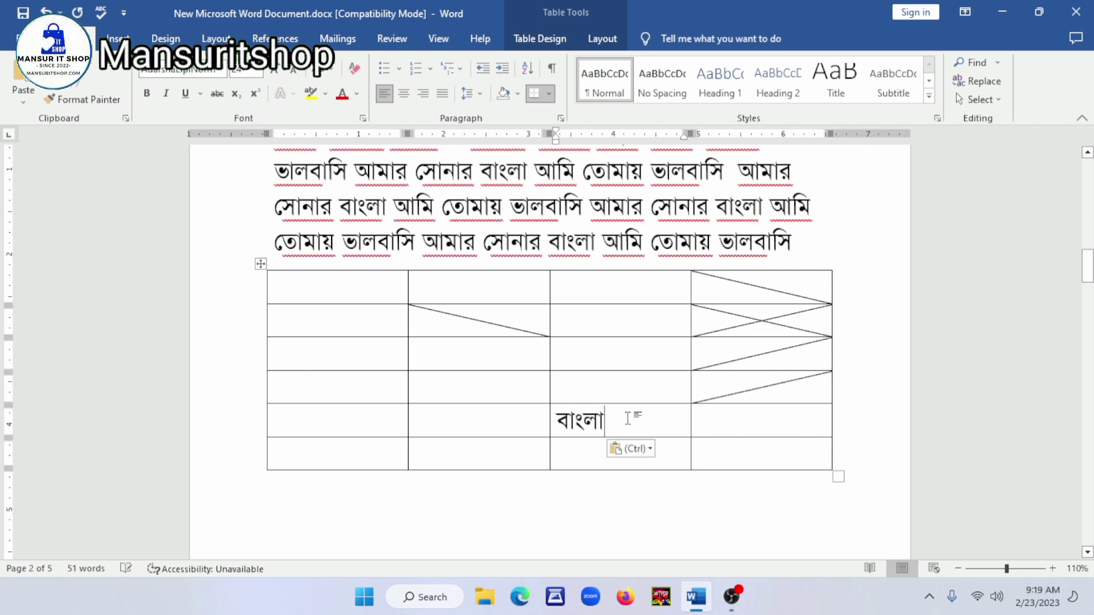
# Fit the third column's width to its text, widen the column again by its right border, and place the cursor in the last row
pyautogui.doubleClick(691, 418)
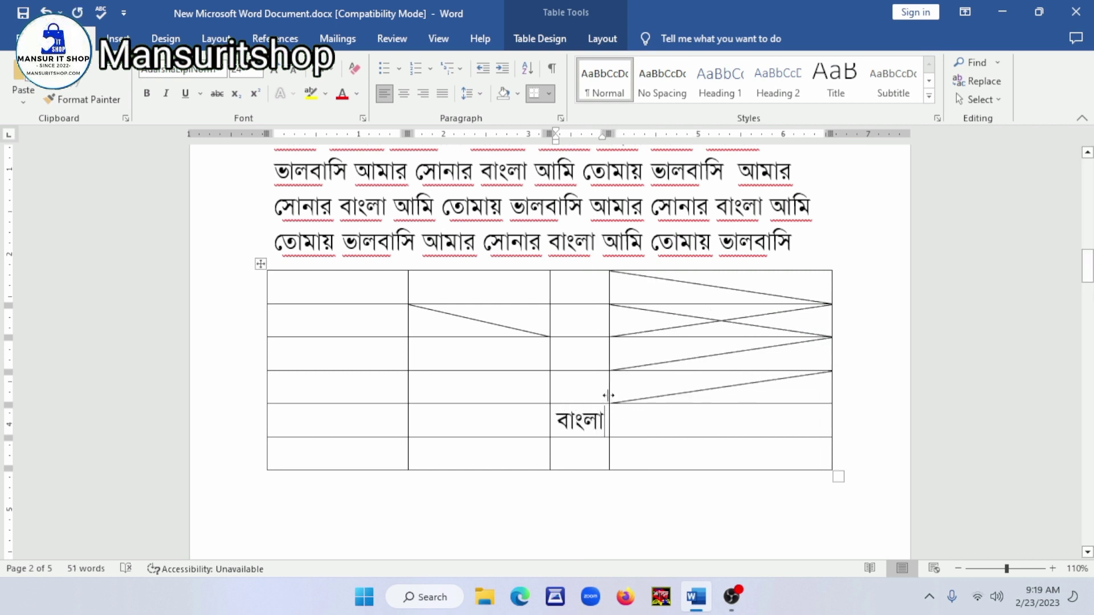
pyautogui.moveTo(608, 395); pyautogui.dragTo(457, 411)
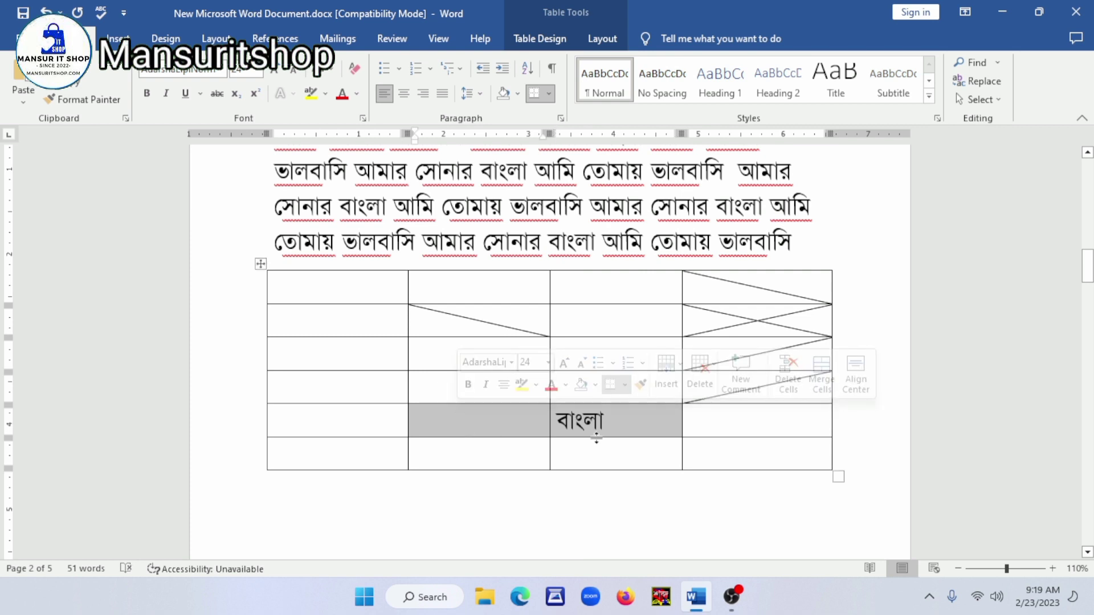
pyautogui.click(503, 457)
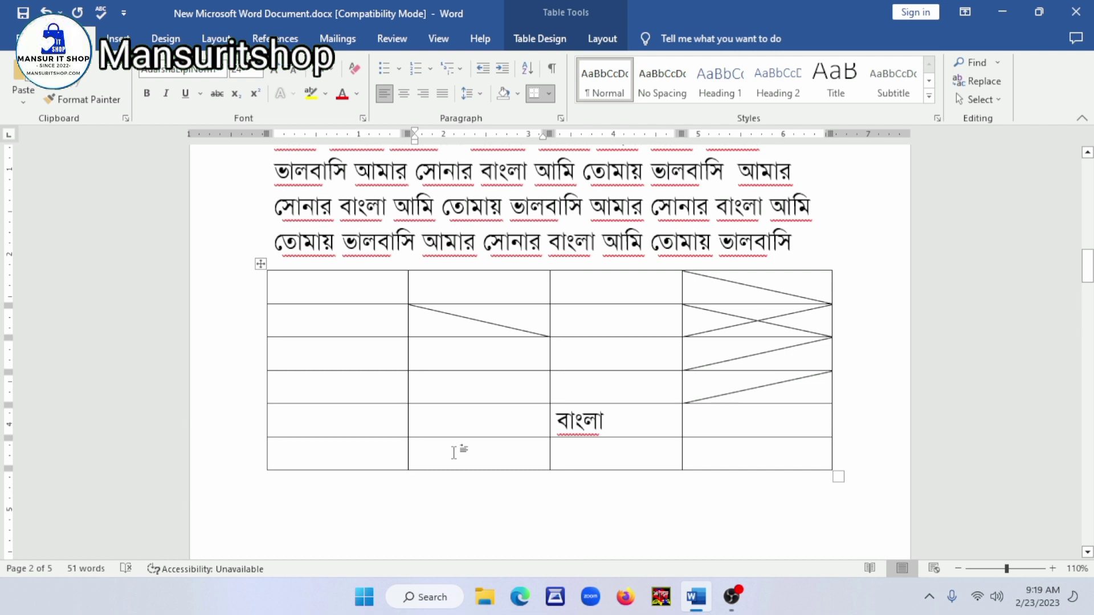
# Draw an upward diagonal across the third column's second cell with the Draw Table tool
pyautogui.click(647, 454)
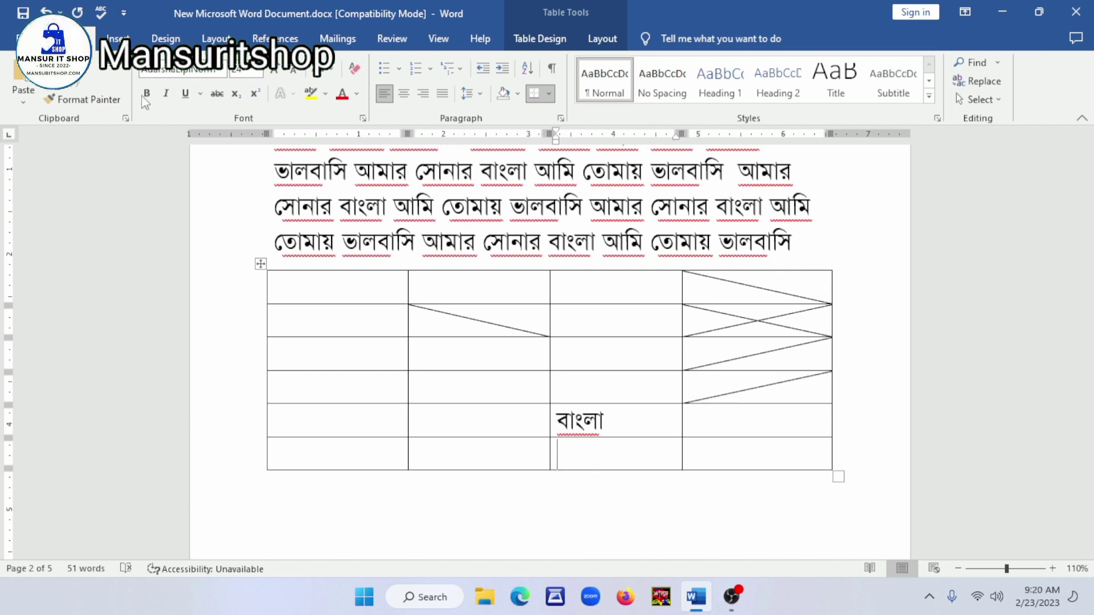
pyautogui.click(118, 38)
pyautogui.click(121, 100)
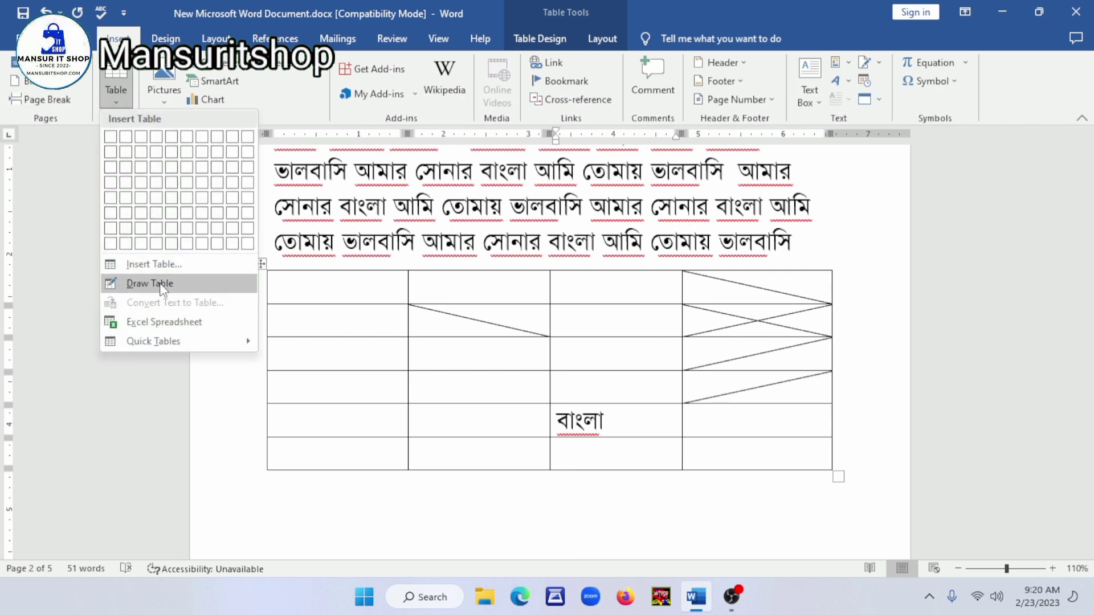
pyautogui.click(161, 285)
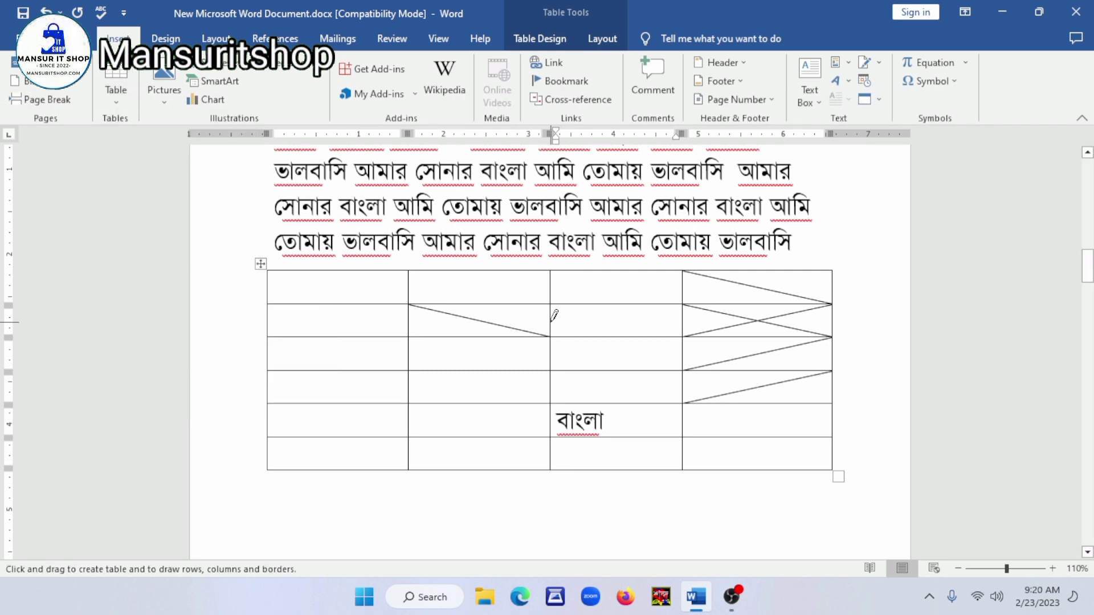
pyautogui.moveTo(552, 337); pyautogui.dragTo(676, 305)
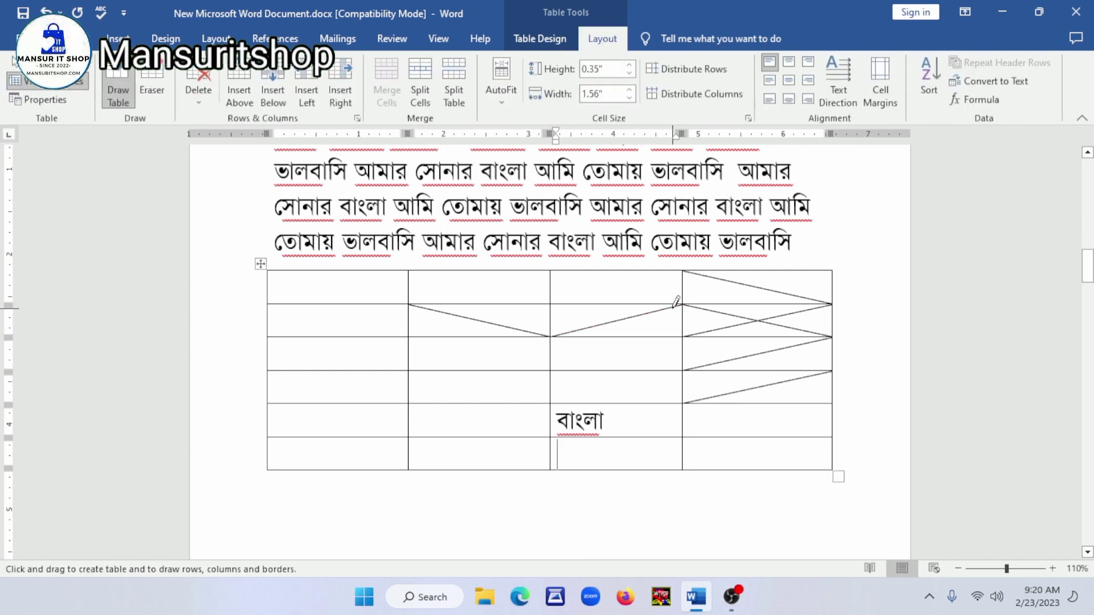
# Erase the border between the fifth row's second and third cells and center the text "বাংলা" in the merged cell
pyautogui.click(148, 70)
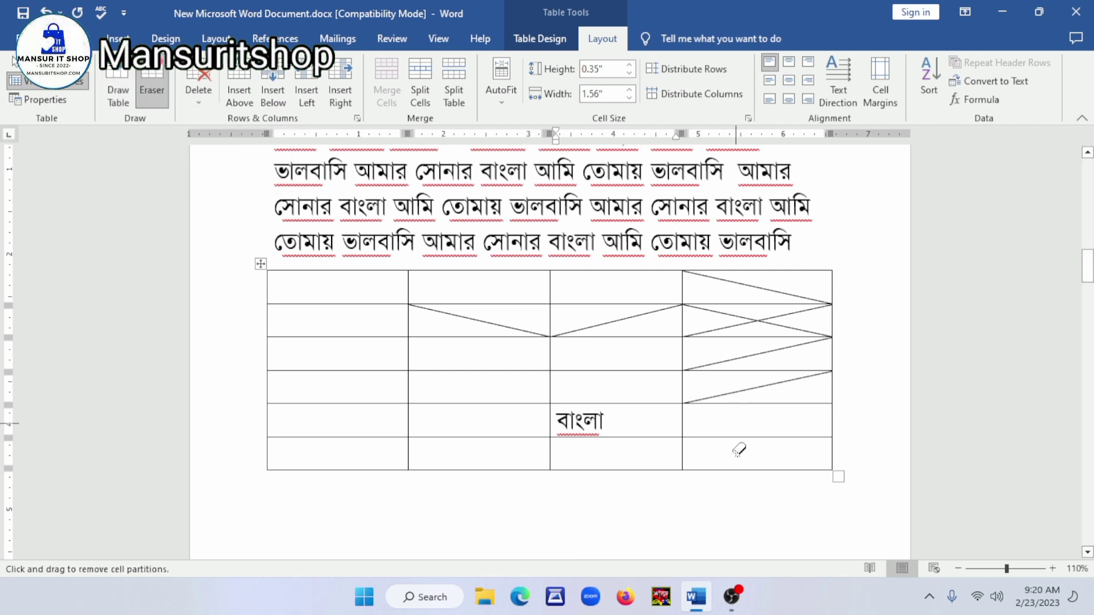
pyautogui.click(551, 421)
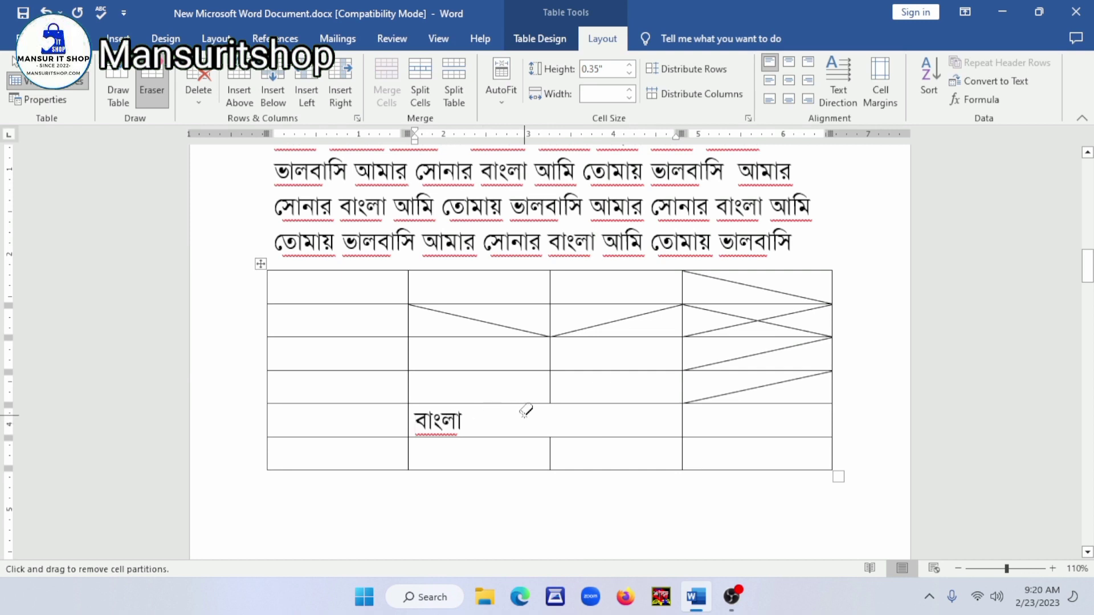
pyautogui.hotkey('ctrl', 'e')
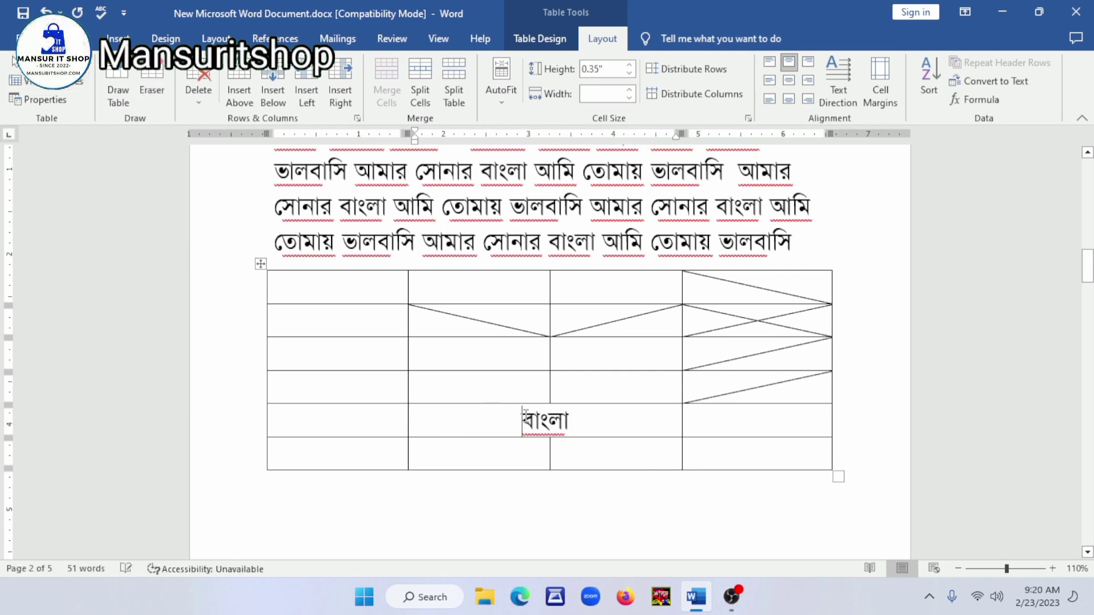